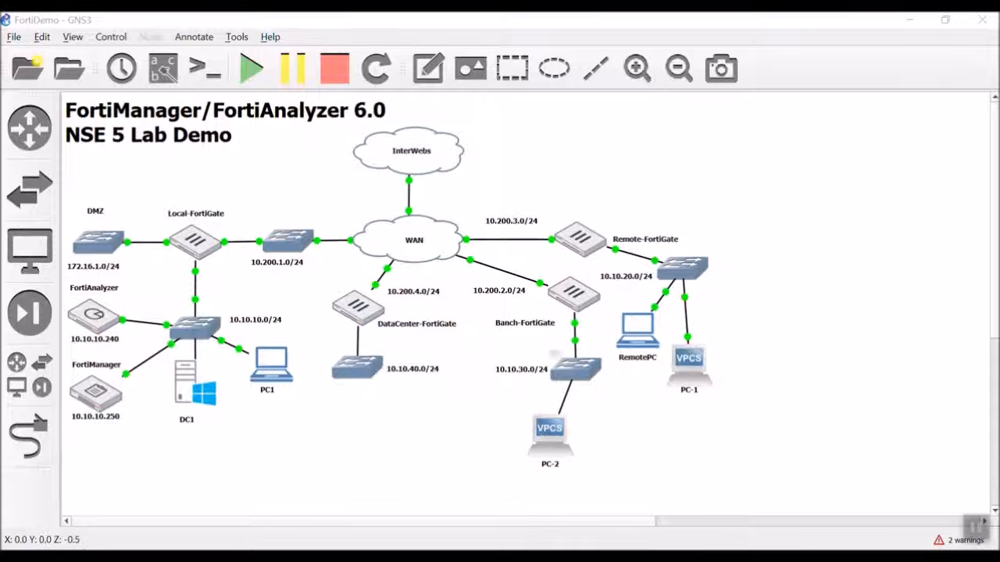
- Nudge the PC-2 node slightly right on the GNS3 canvas and deselect it
drag(548, 442, 574, 442)
click(453, 443)
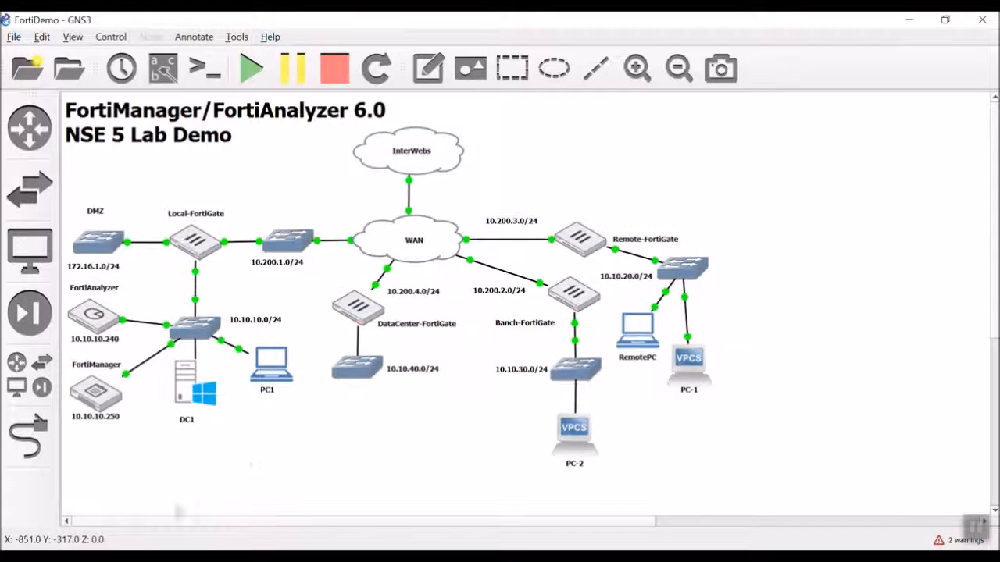
- Open PC1's desktop console and load 10.10.10.250 in the browser
double_click(285, 367)
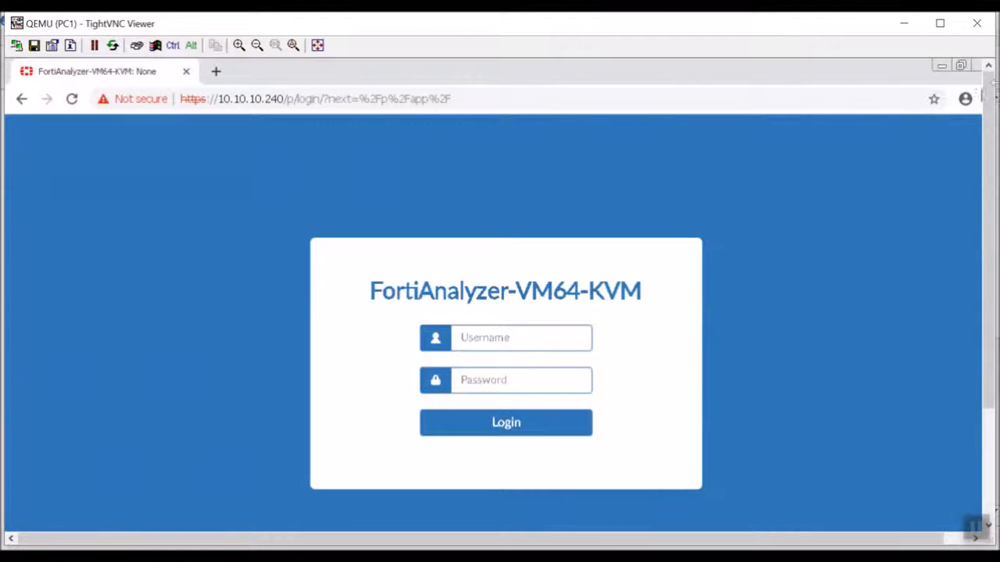
click(669, 97)
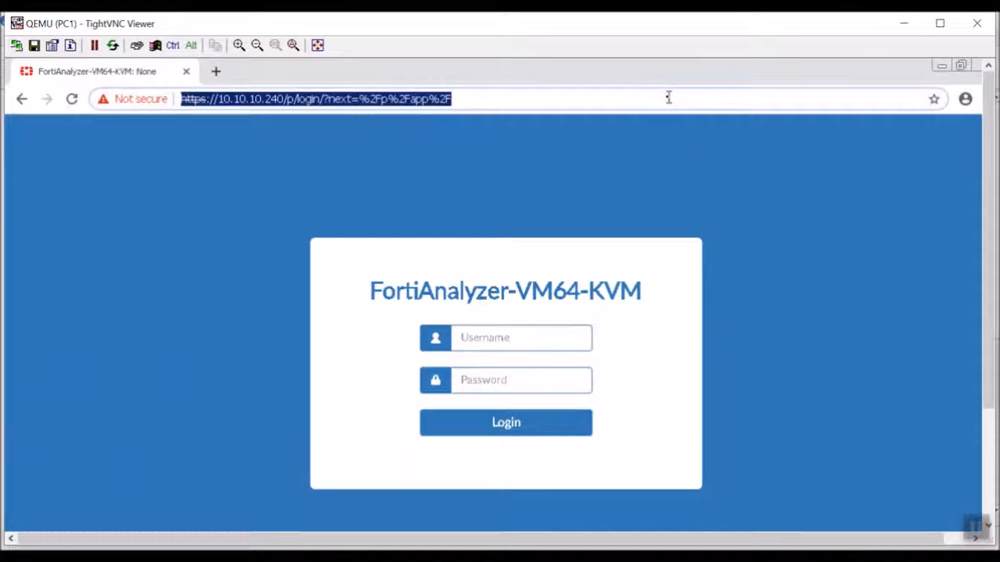
text(10.10.10.250)
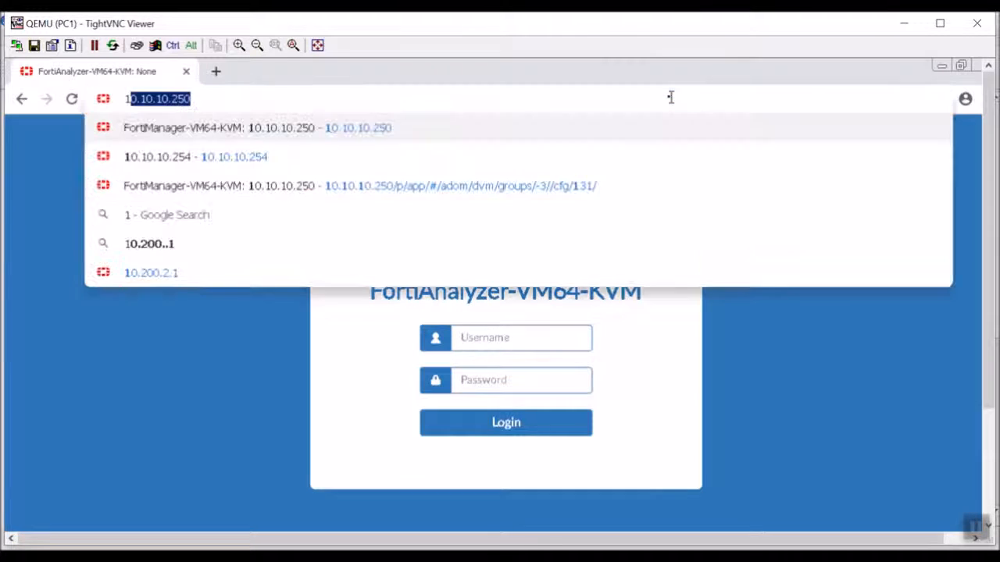
key(Return)
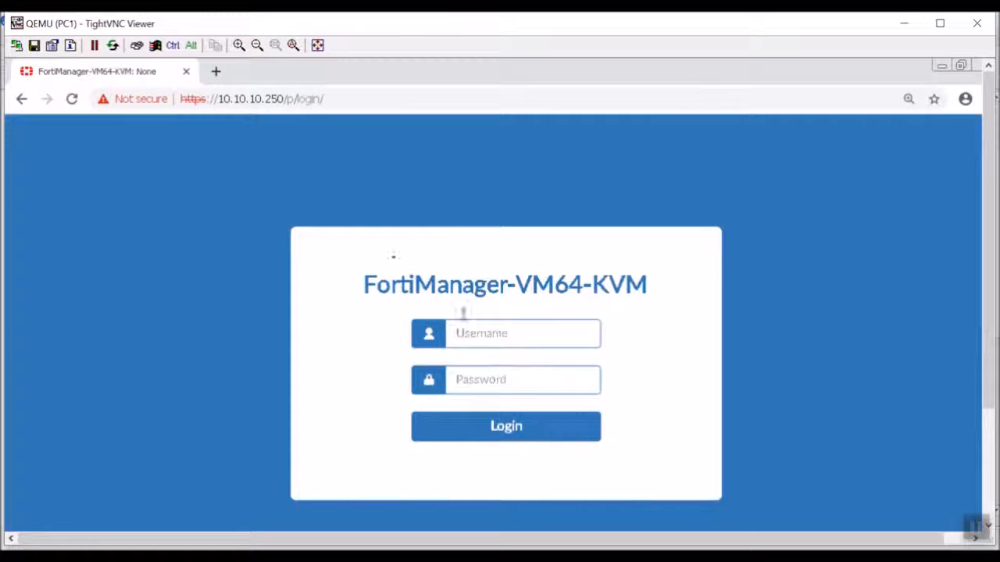
- Log in to FortiManager as admin with the account password
click(539, 336)
text(admin)
key(Tab)
text(••••••••)
key(Return)
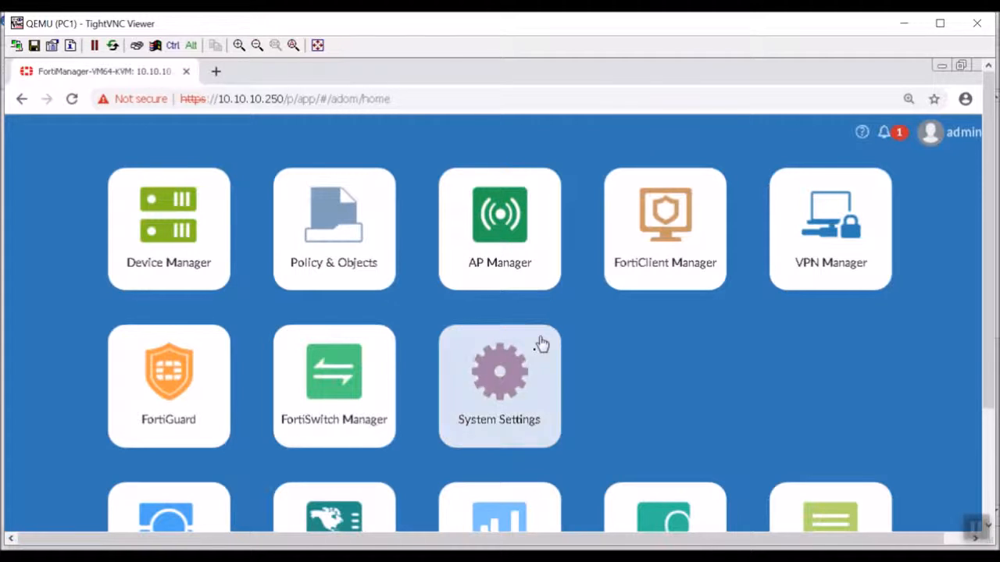
- In Device Manager, start Add Device and enter IP address 10.200.2.1
click(177, 264)
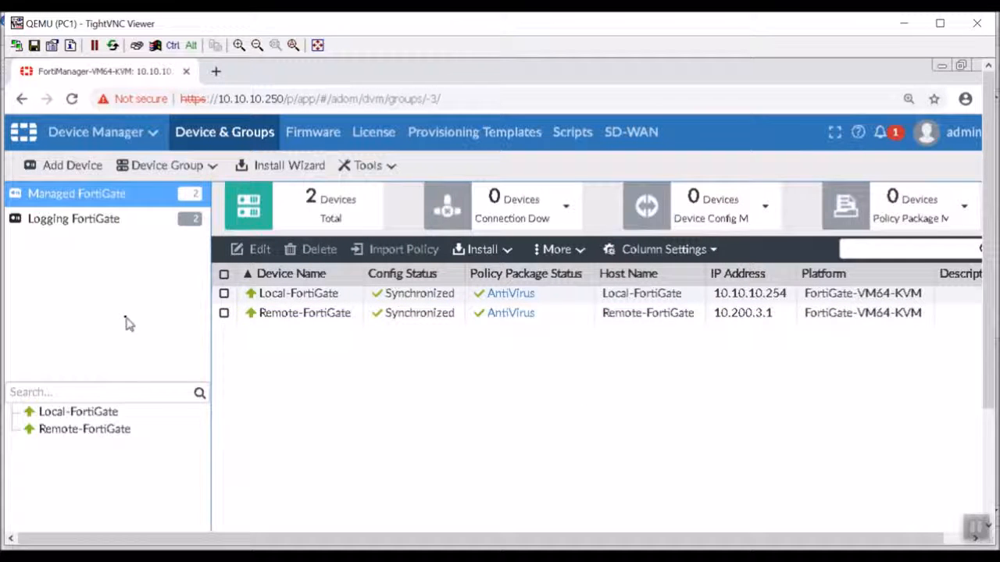
click(100, 166)
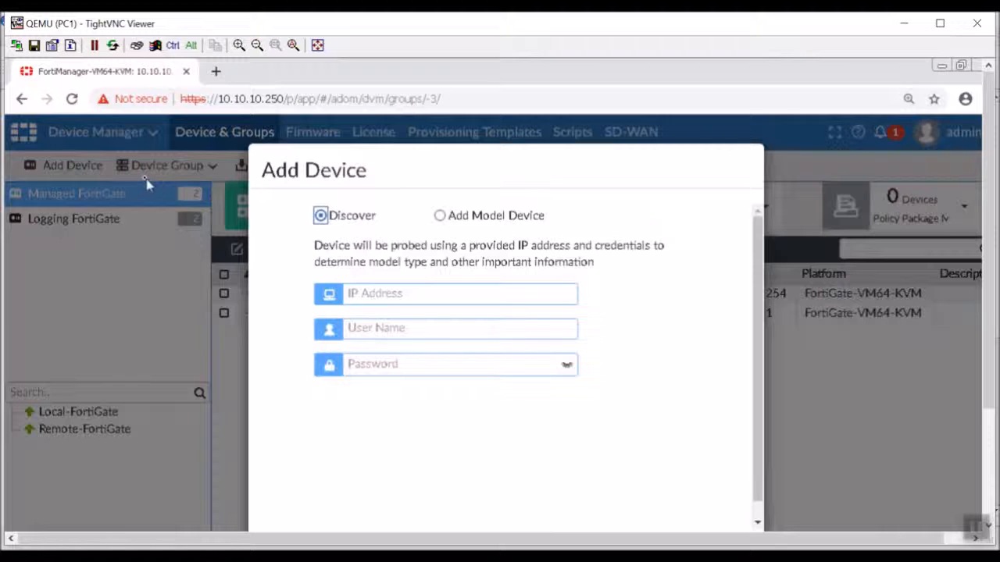
click(425, 292)
text(10.10)
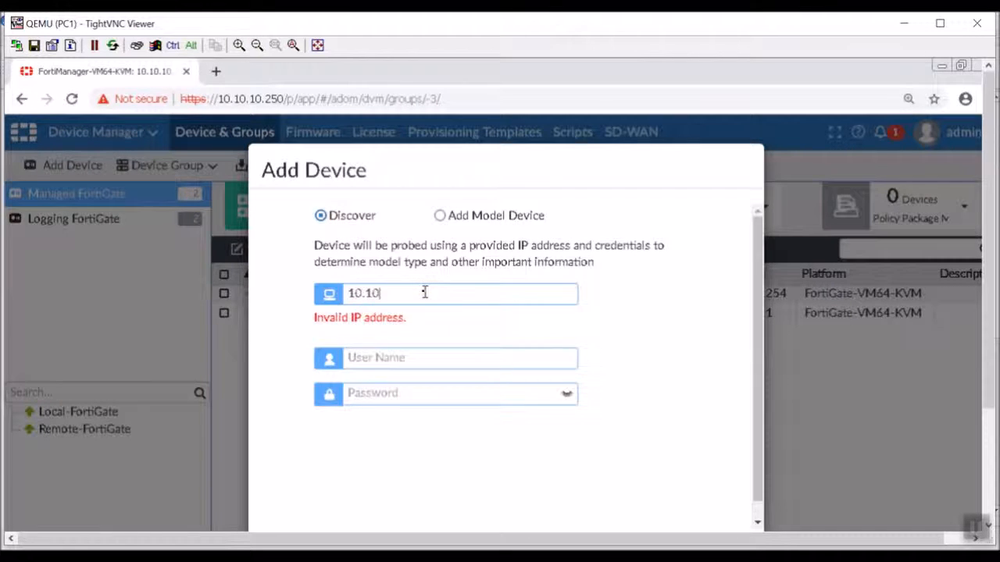
key(BackSpace)
key(BackSpace)
text(.200.2.1)
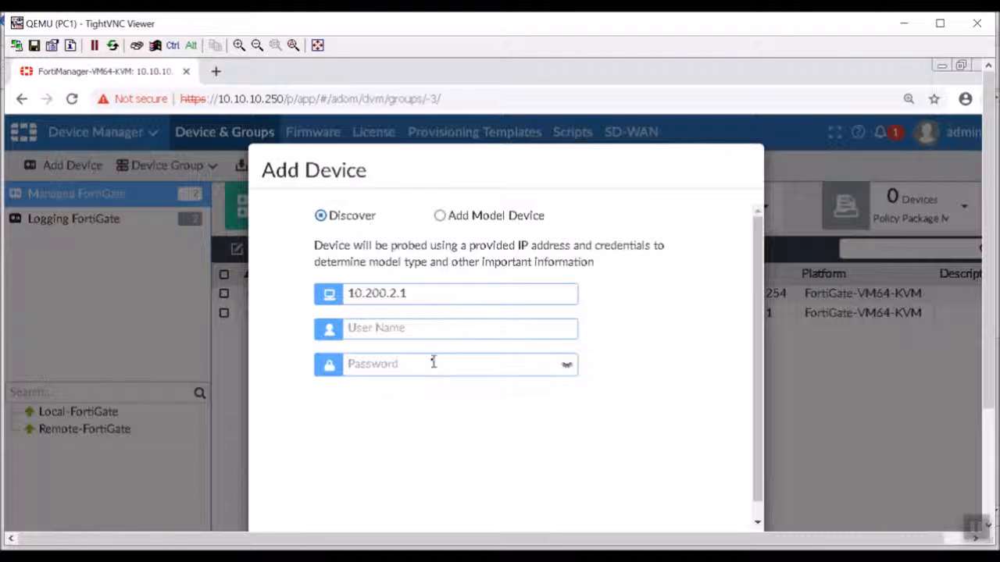
- Fill in admin as the device's login user name
click(386, 328)
text(admin)
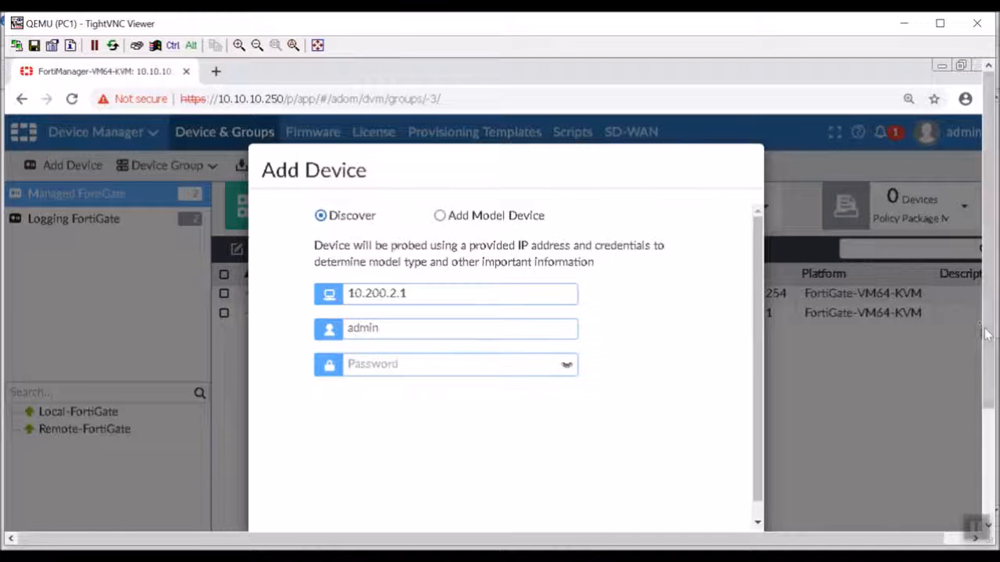
click(989, 435)
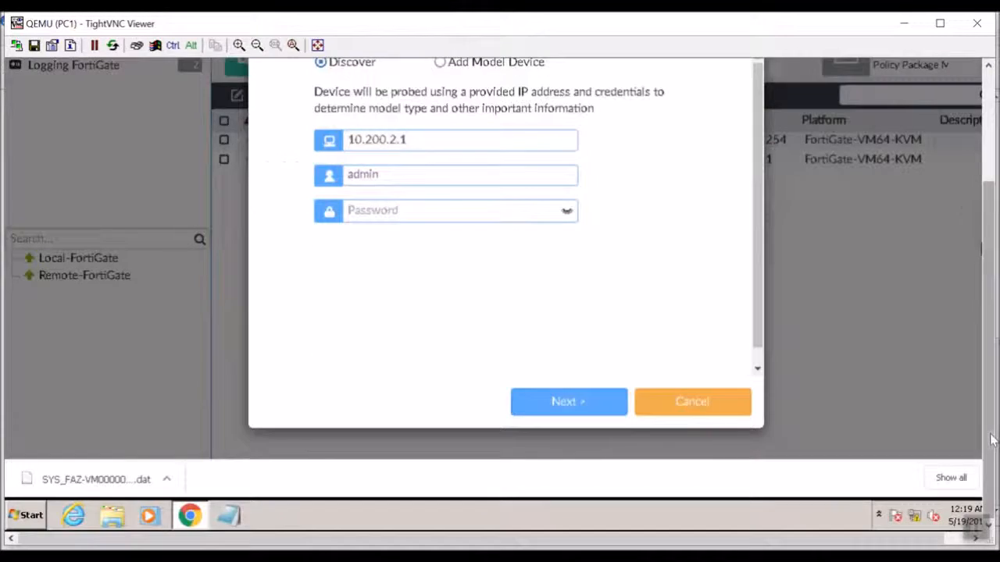
- Probe the device at 10.200.2.1 and review the discovered Branch-FortiGate name
drag(989, 434, 989, 402)
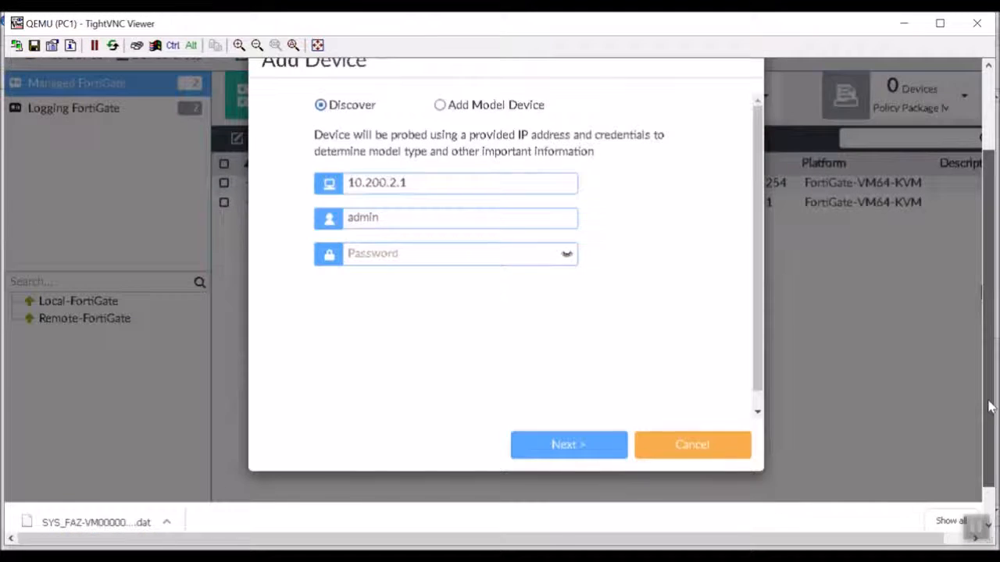
click(532, 444)
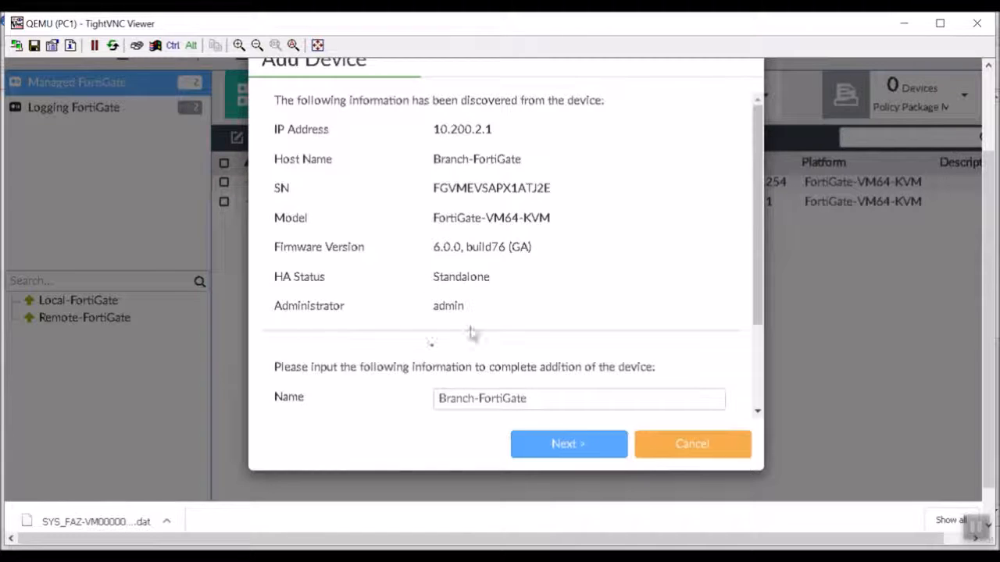
click(567, 408)
mouse_move(568, 410)
mouse_down()
mouse_move(375, 397)
mouse_move(574, 399)
mouse_up()
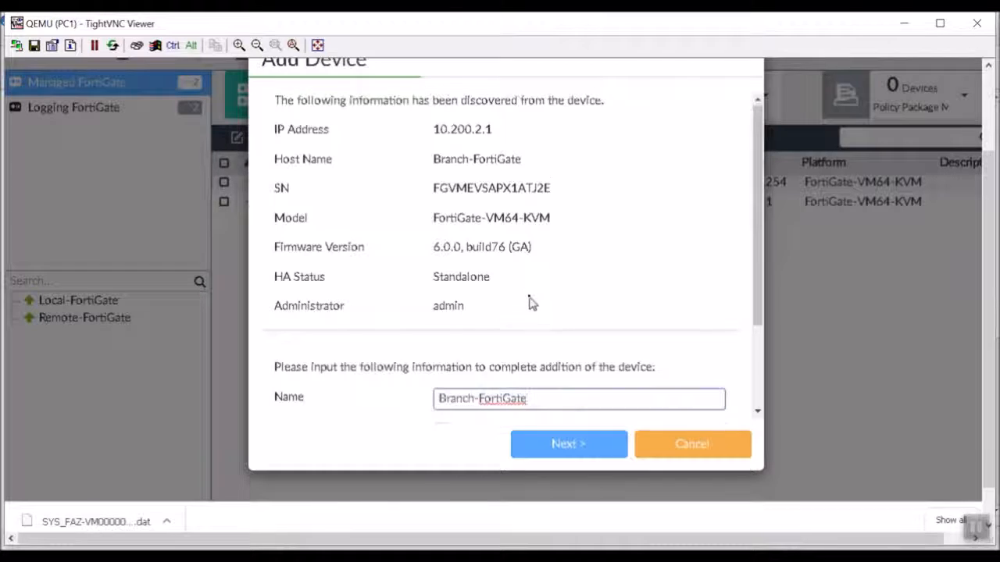
scroll(531, 302, down, 2)
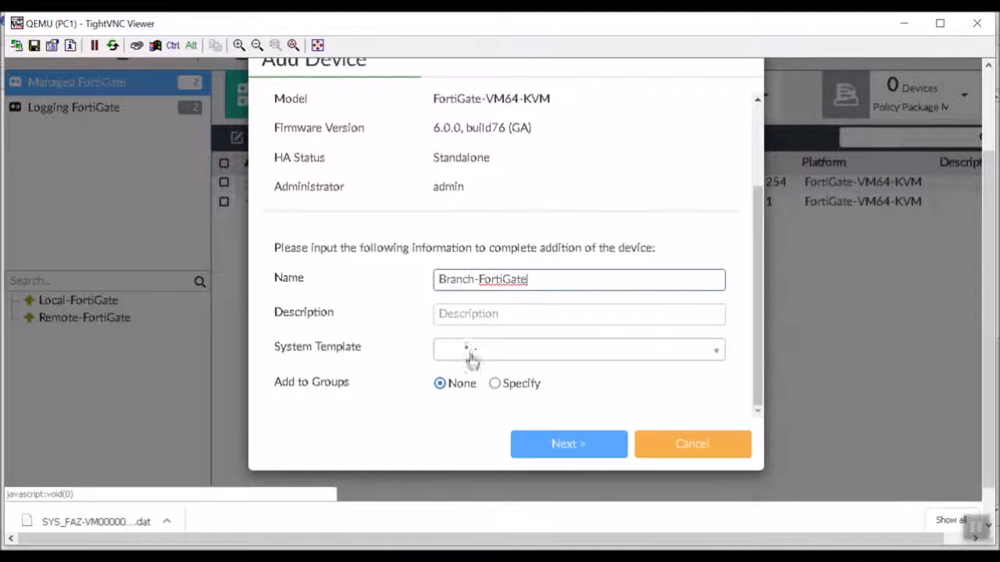
- Choose the DNS Changes system template and start adding Branch-FortiGate
click(469, 314)
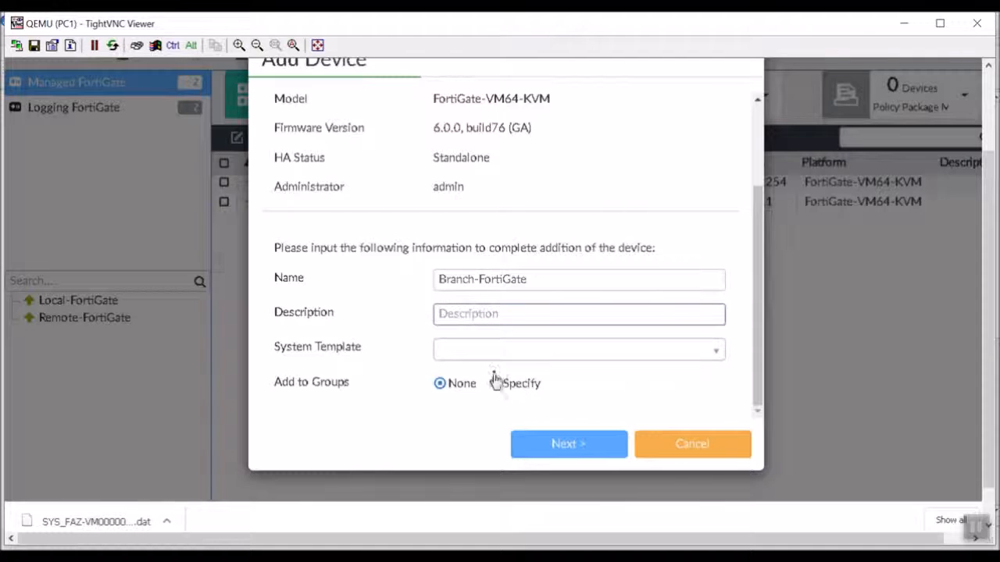
click(492, 351)
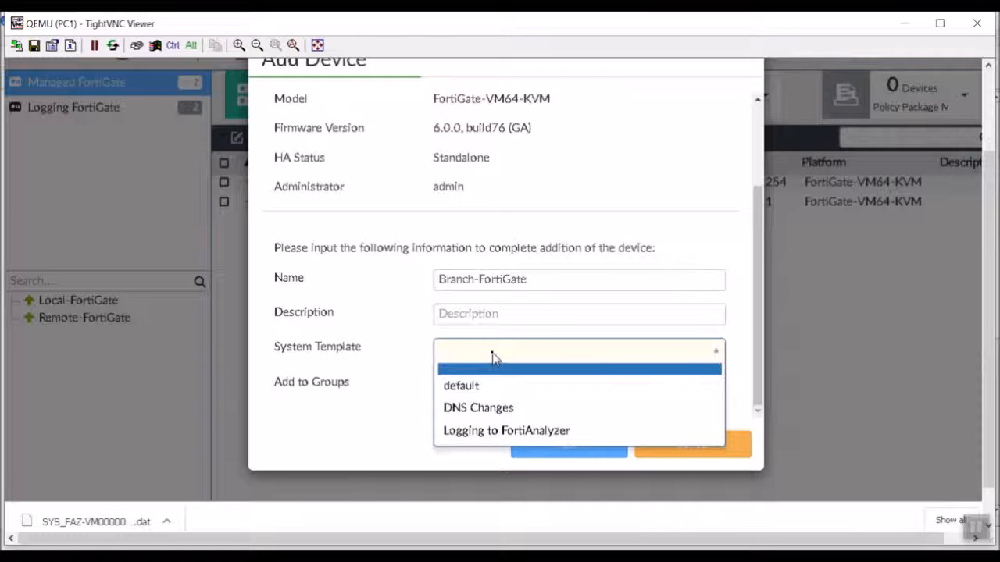
click(549, 407)
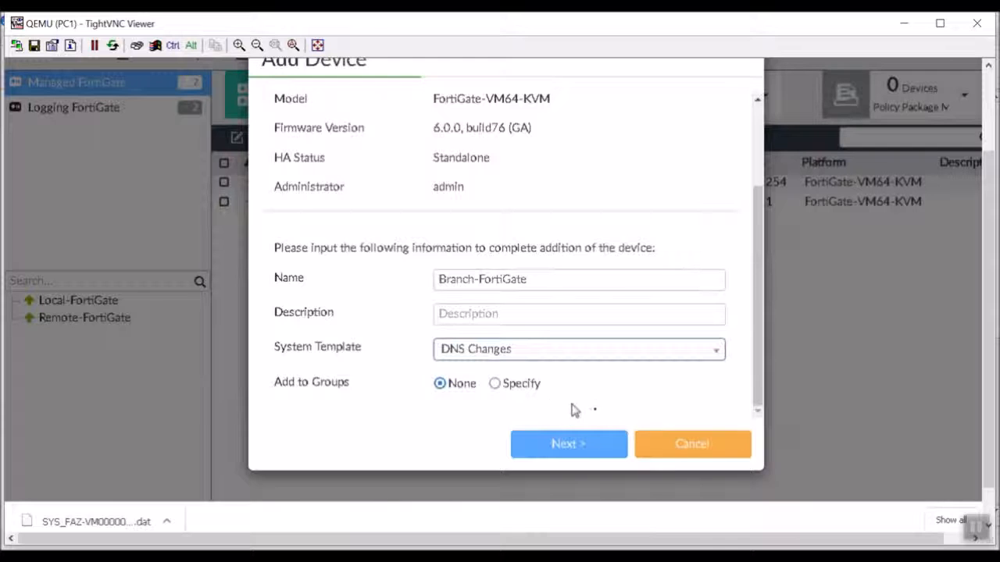
click(578, 443)
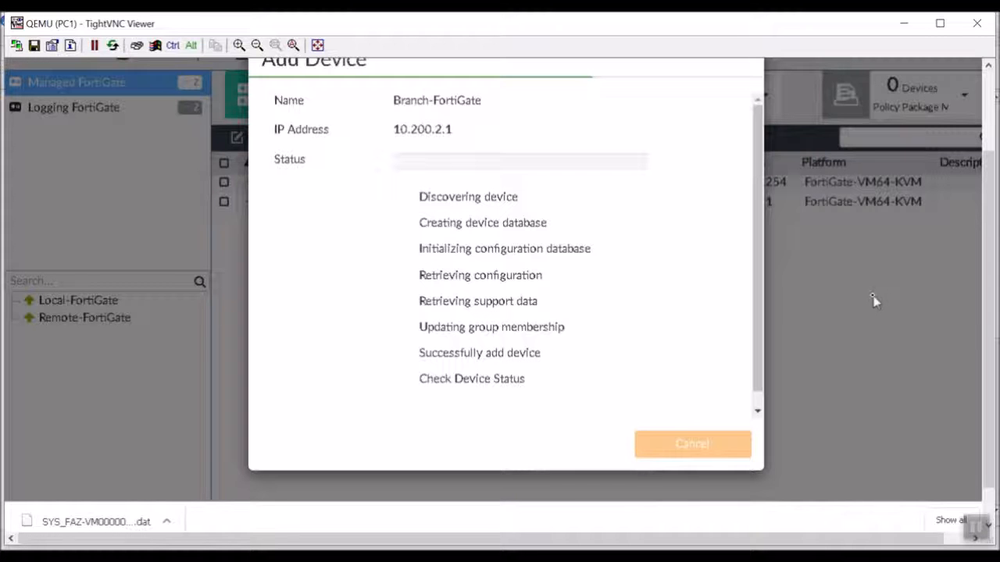
- After Branch-FortiGate is added, start importing its policies with Import Now
drag(990, 197, 993, 160)
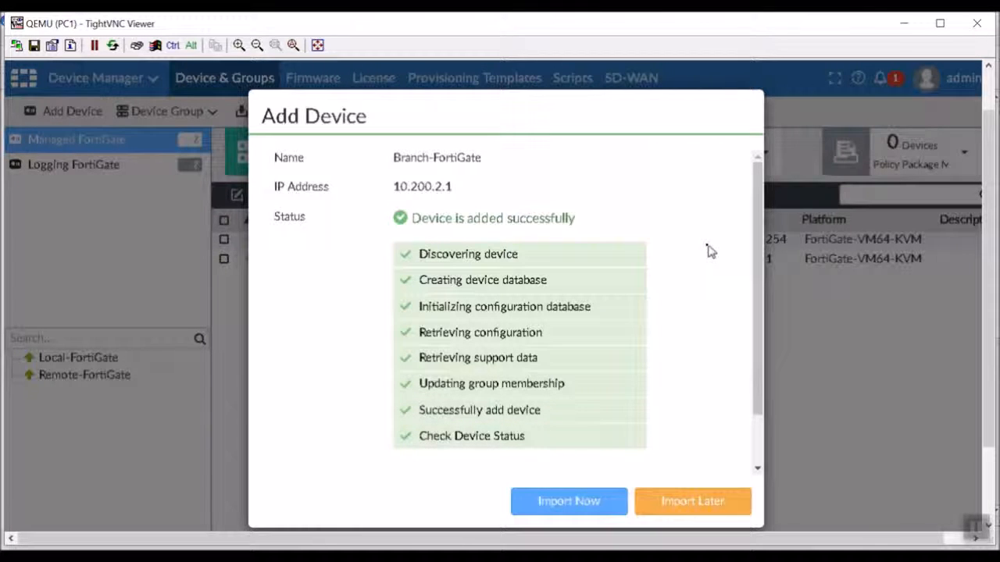
scroll(715, 251, down, 2)
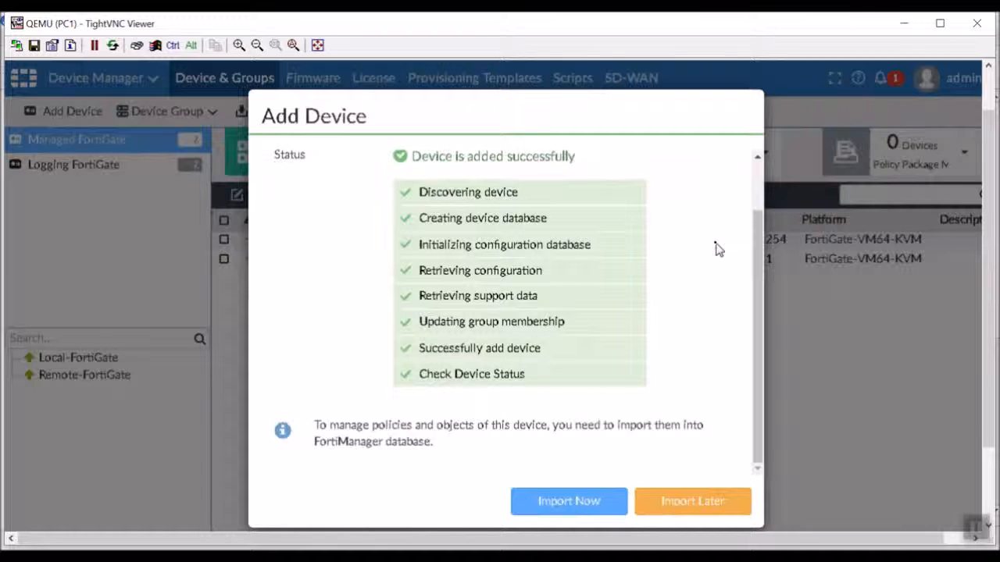
click(587, 506)
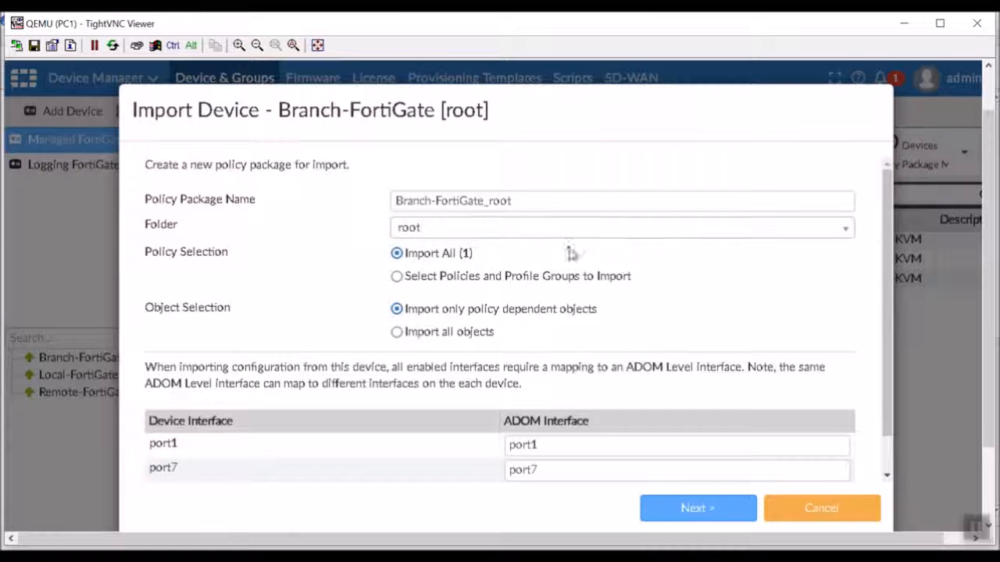
- Rename the policy package to Branch-FortiGate_Initial
click(576, 203)
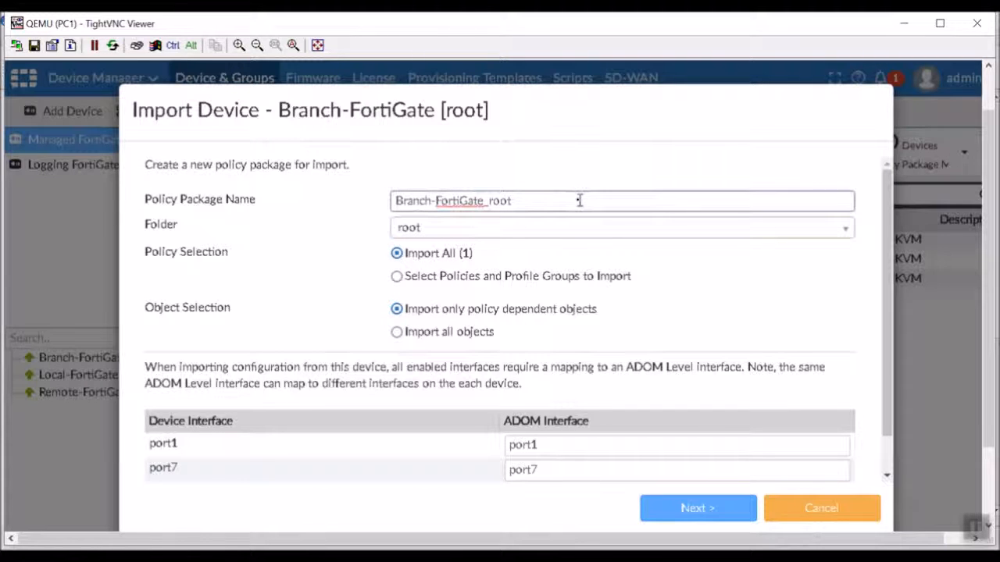
key(BackSpace)
text(Initial)
- Import only policy dependent objects, check the port1 mapping, and switch to GNS3
click(489, 334)
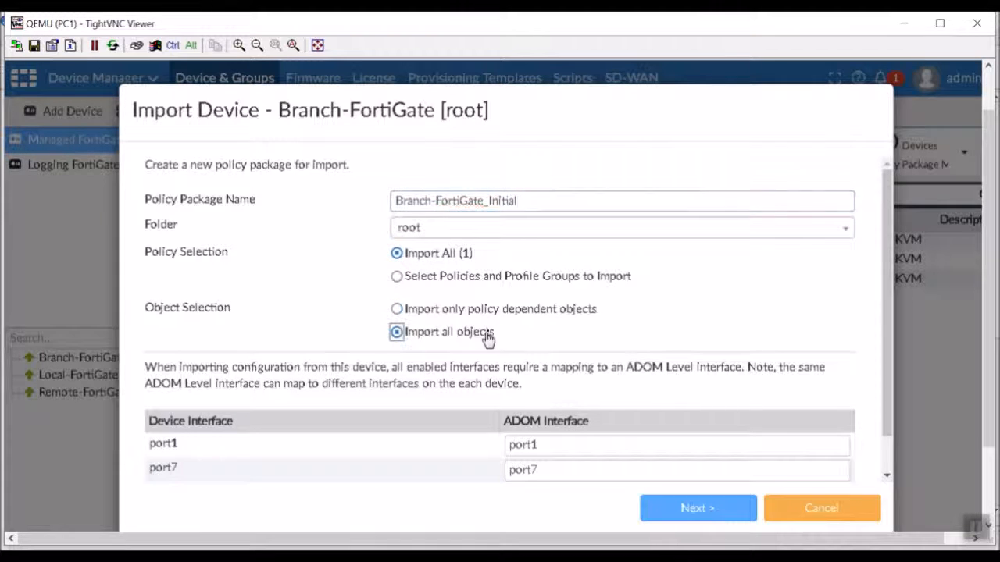
click(540, 314)
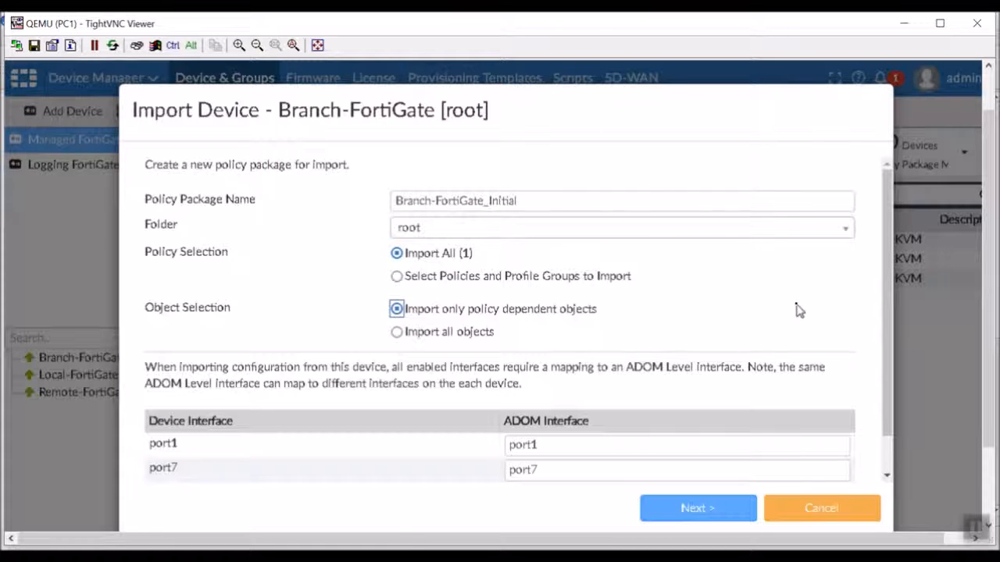
scroll(794, 305, down, 1)
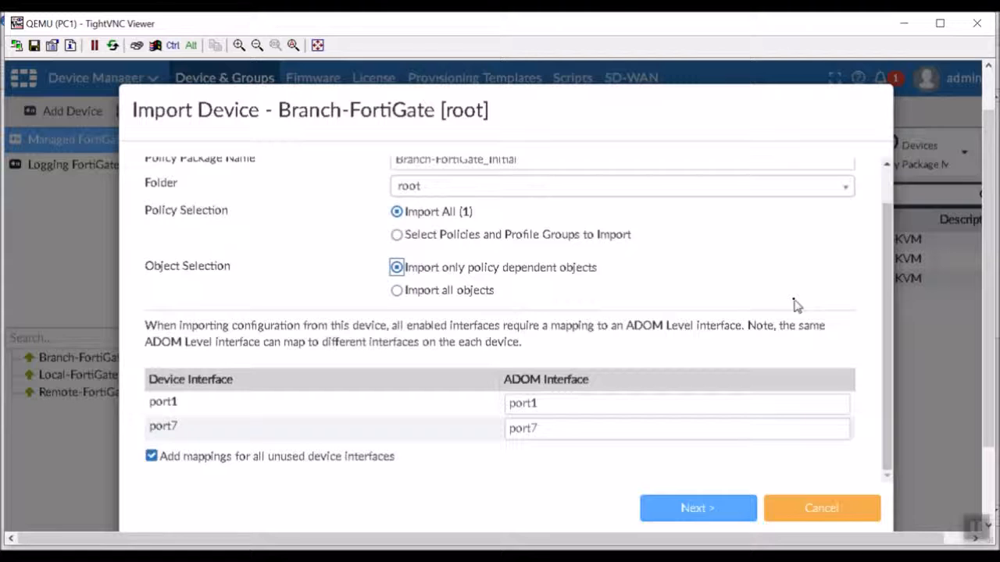
click(555, 402)
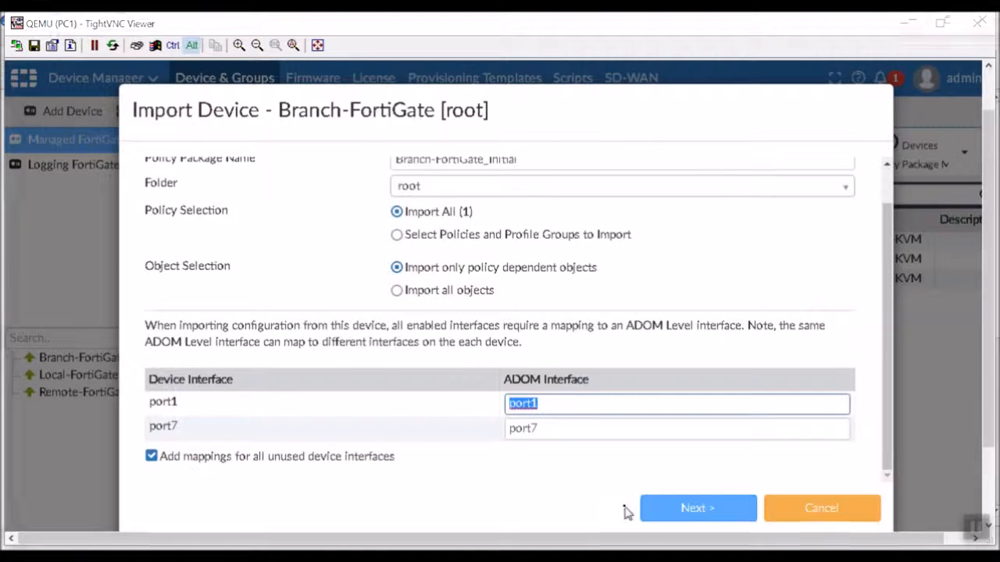
key(alt+Tab)
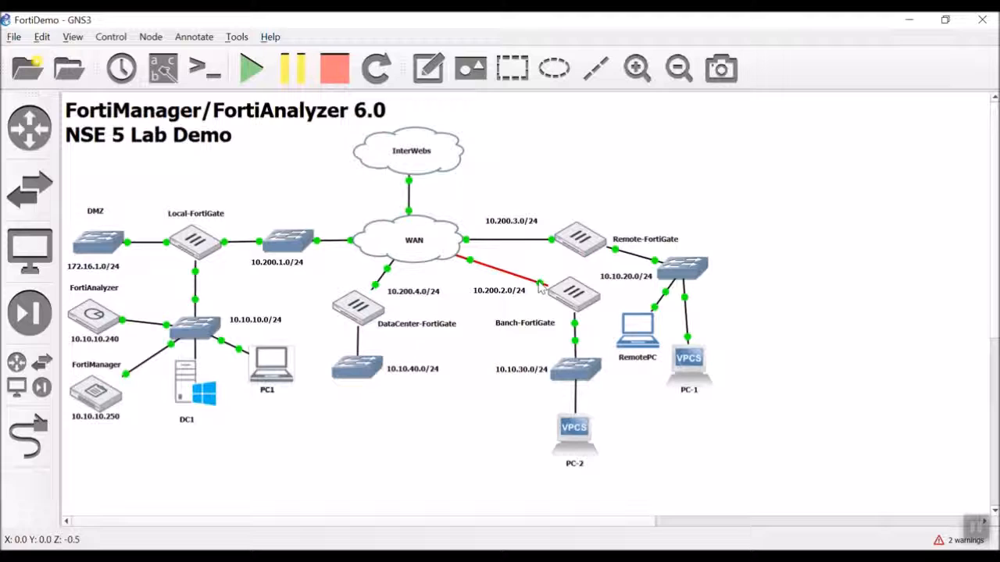
- Switch from the GNS3 topology back to the TightVNC FortiManager window
mouse_move(591, 296)
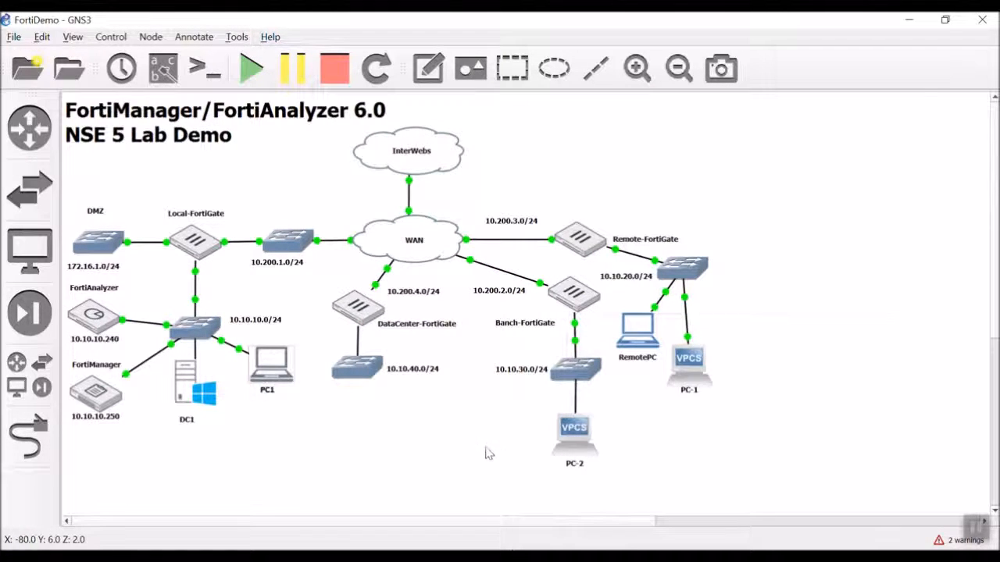
key(alt+Tab)
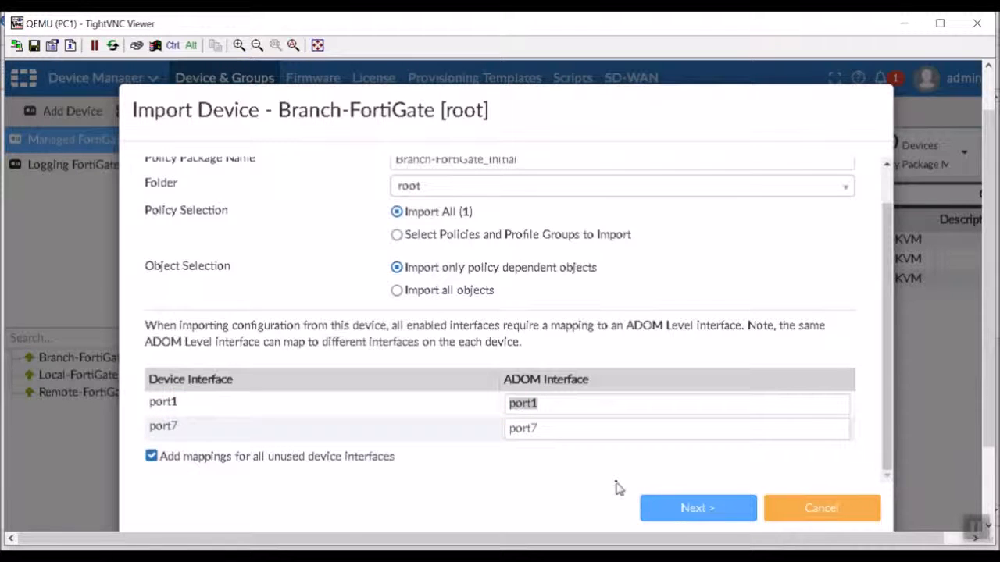
- Map port1 to WAN and port7 to LAN, then import, accepting duplicate objects
click(610, 401)
text(WAN)
key(Tab)
text(L)
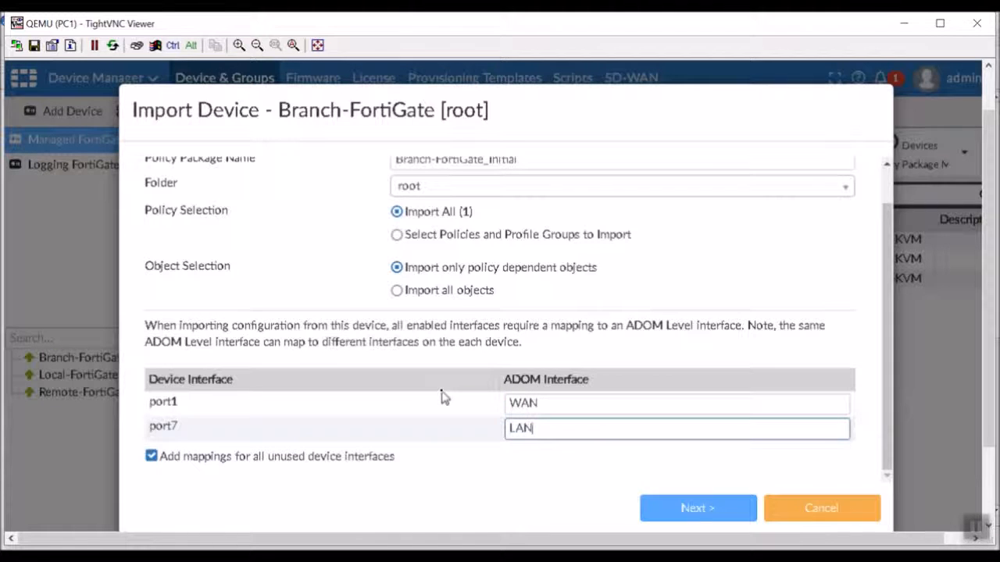
click(670, 516)
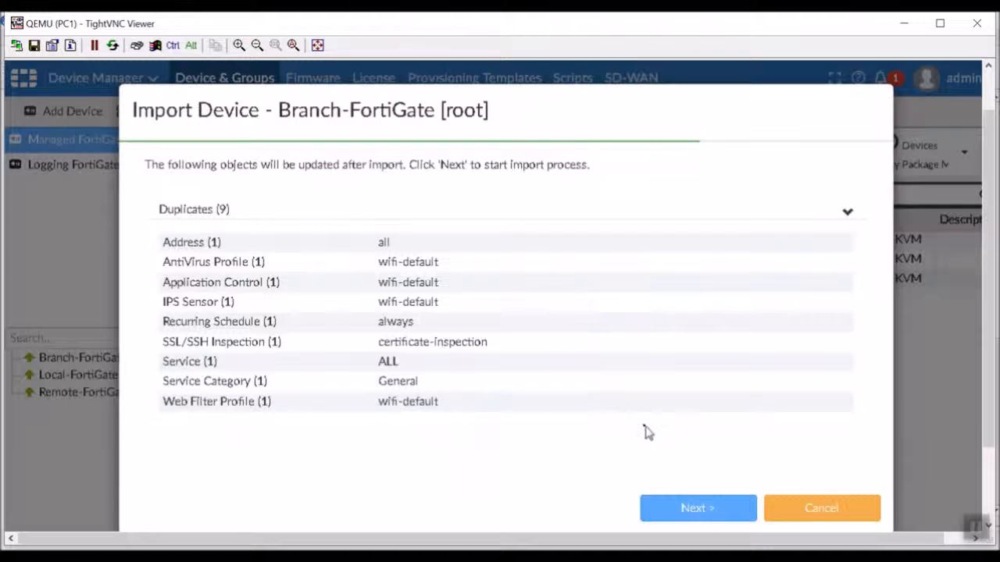
click(701, 520)
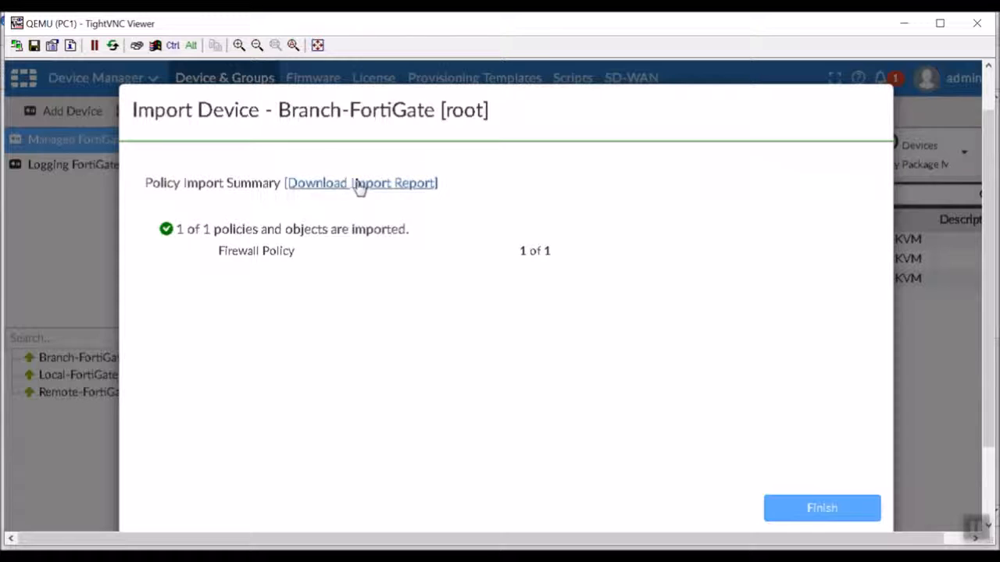
- Close the finished import and open Branch-FortiGate's device dashboard from the Managed FortiGate list
click(836, 510)
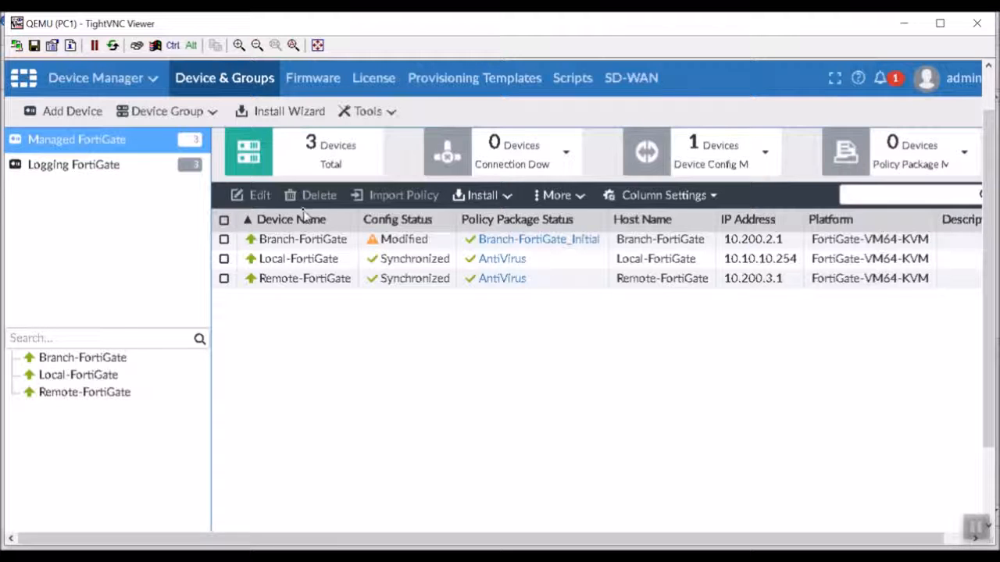
double_click(330, 241)
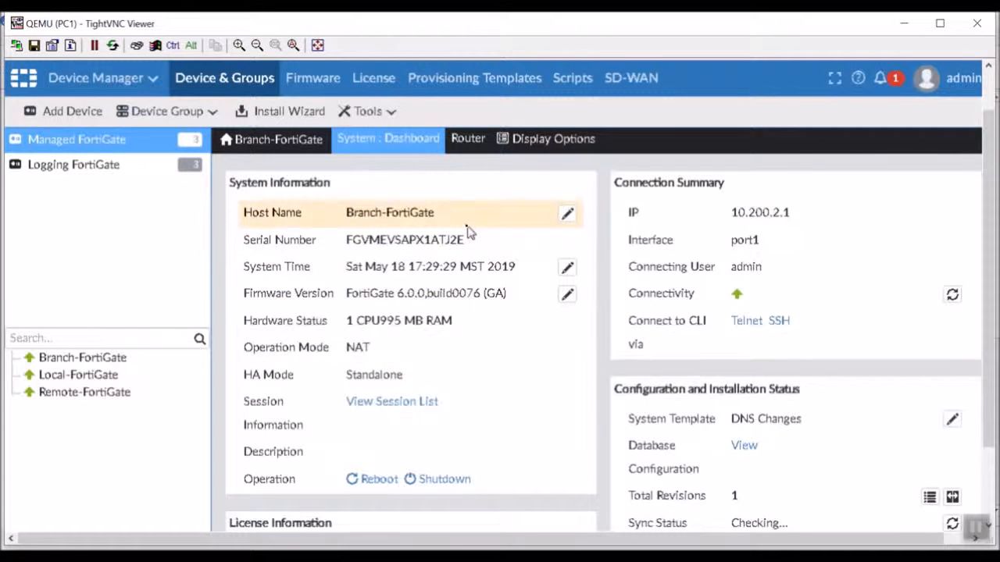
scroll(468, 229, down, 4)
scroll(466, 232, down, 1)
scroll(467, 232, down, 10)
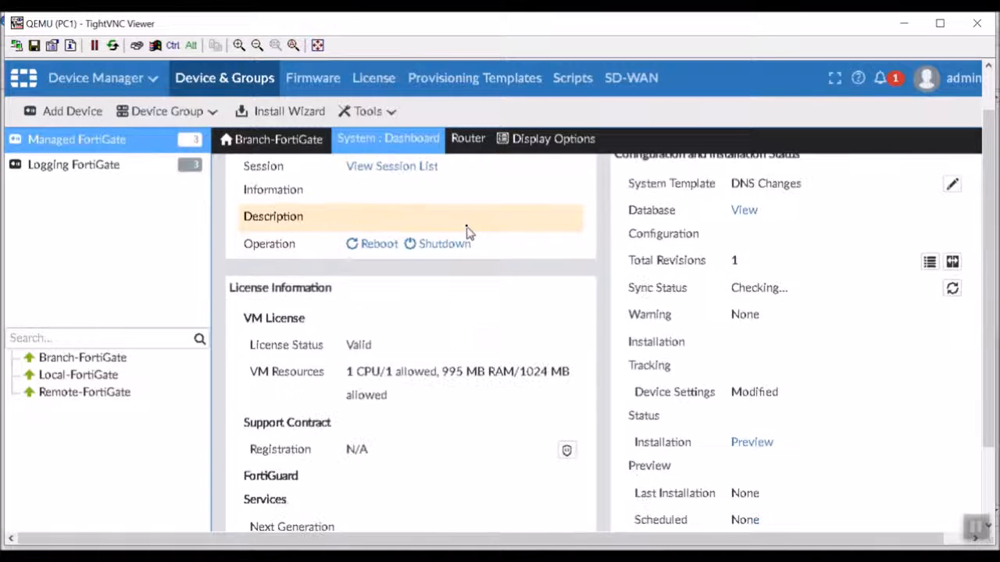
scroll(466, 232, up, 15)
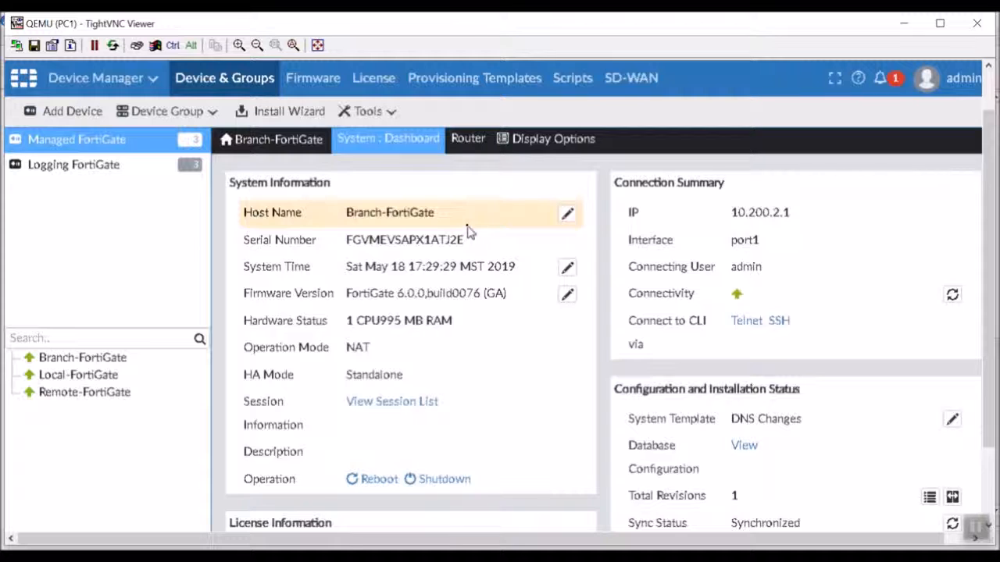
scroll(469, 232, down, 16)
scroll(468, 232, up, 2)
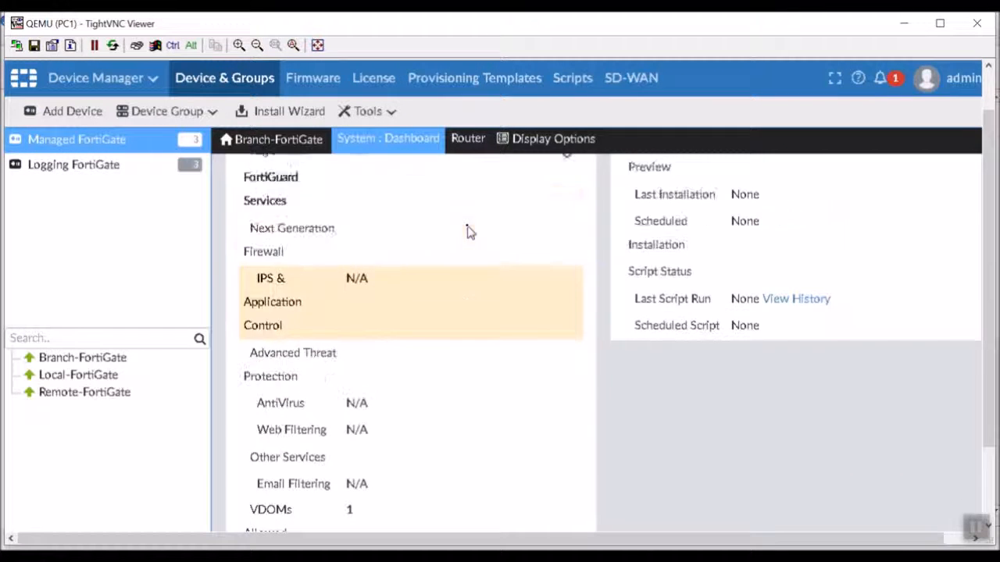
scroll(469, 232, up, 10)
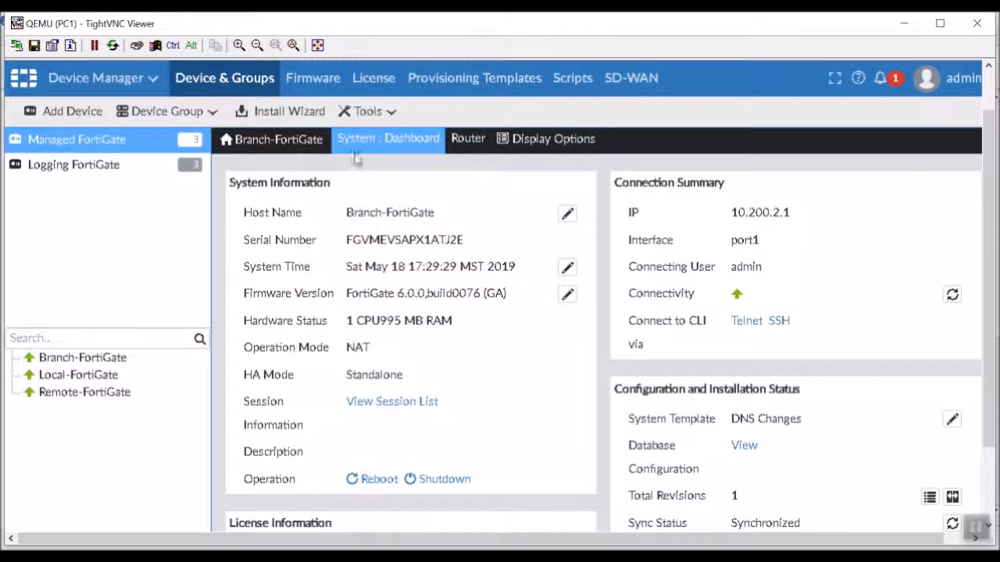
- Customize Branch-FortiGate's display options to show DNS under System
click(528, 144)
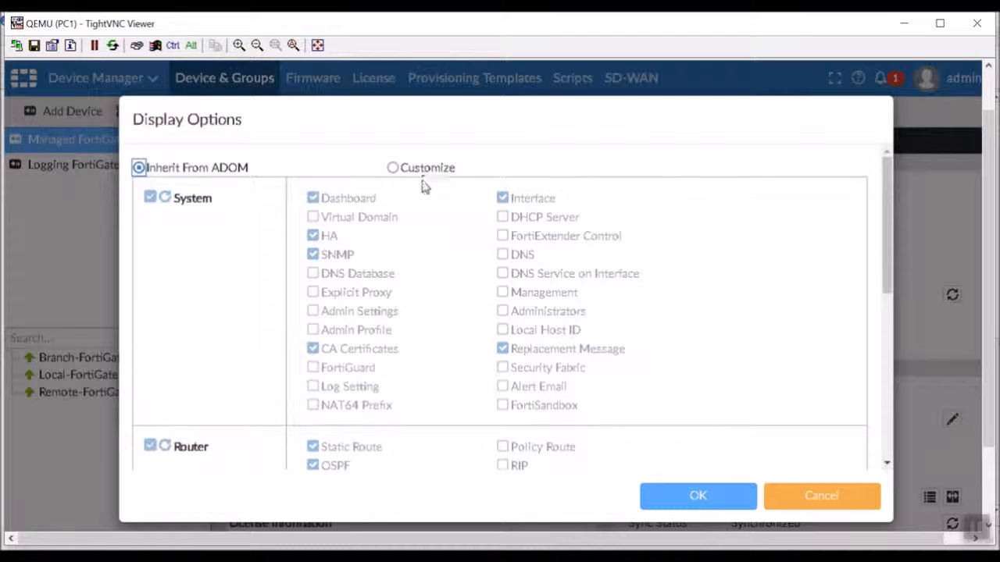
click(395, 169)
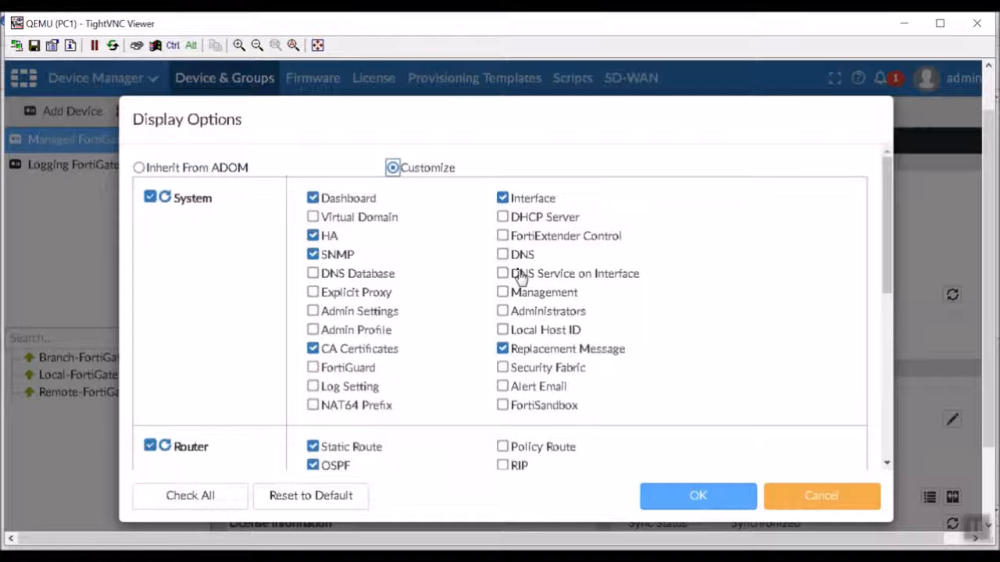
click(503, 254)
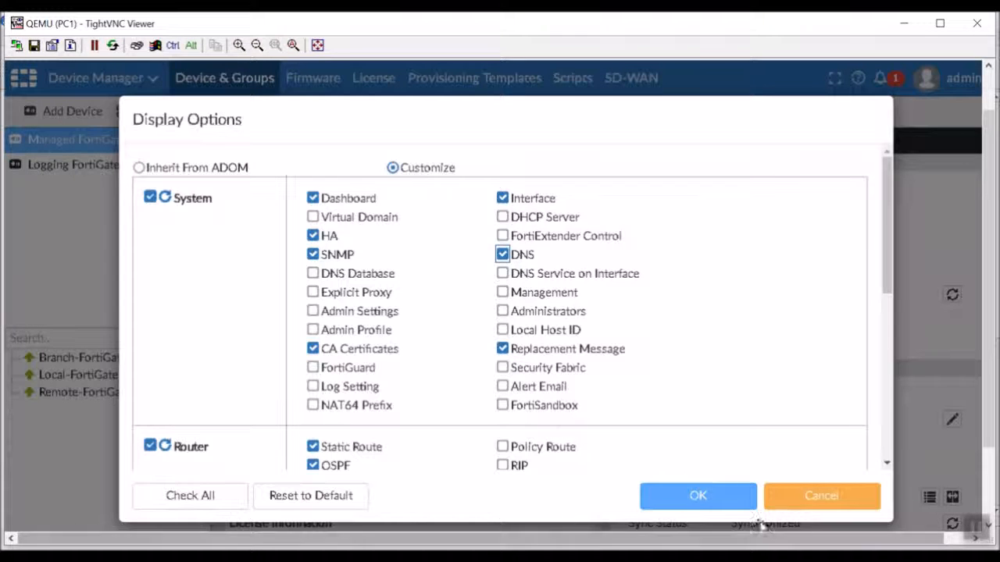
click(725, 500)
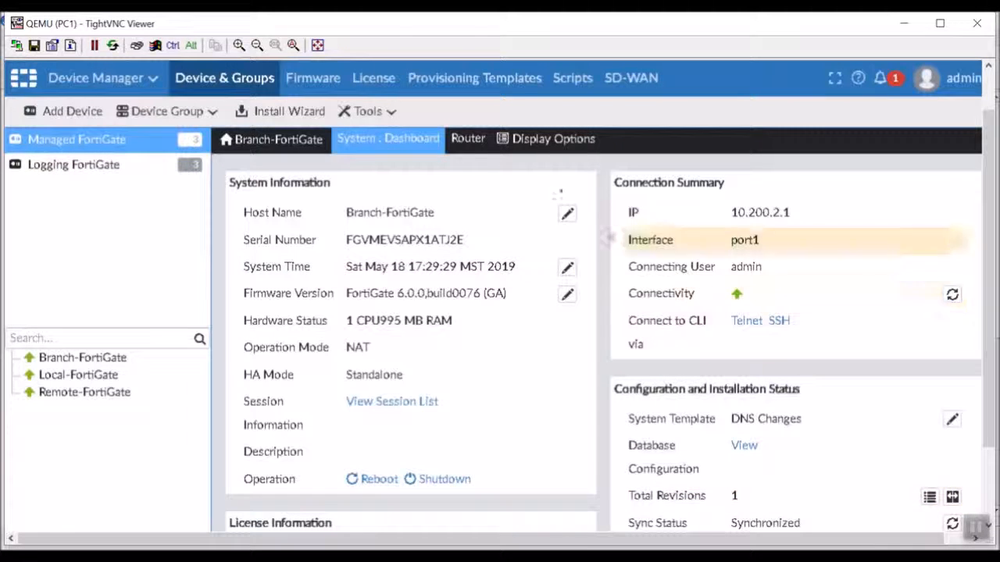
- Review Branch-FortiGate's DNS settings, then list its static routes, including the 0.0.0.0/0 default via 10.200.2.254
mouse_move(389, 139)
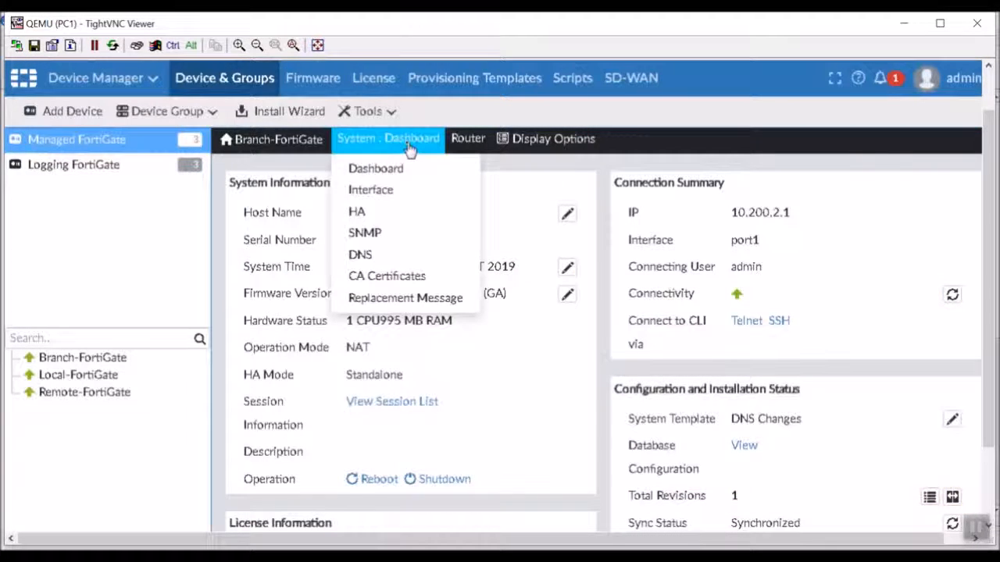
click(387, 258)
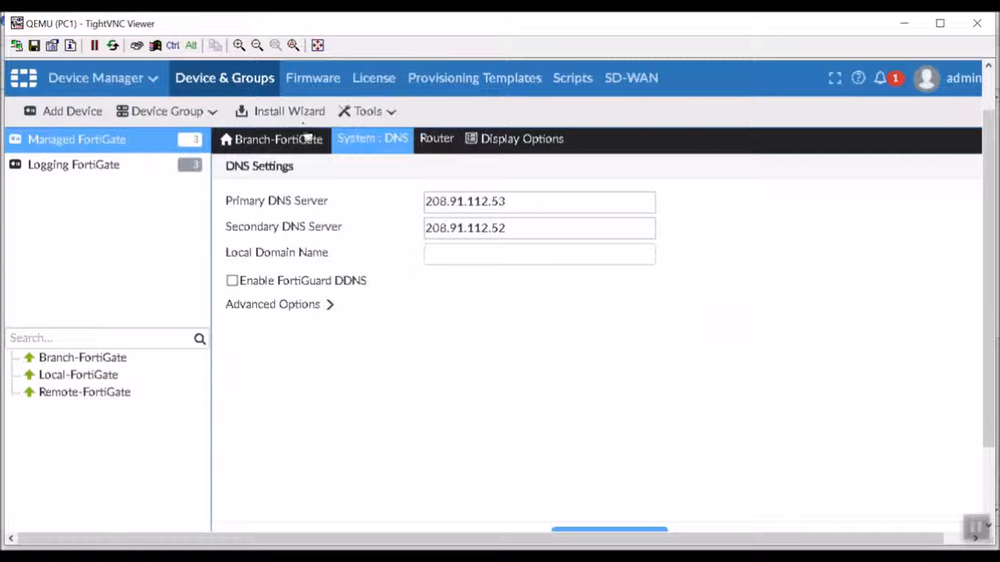
mouse_move(452, 147)
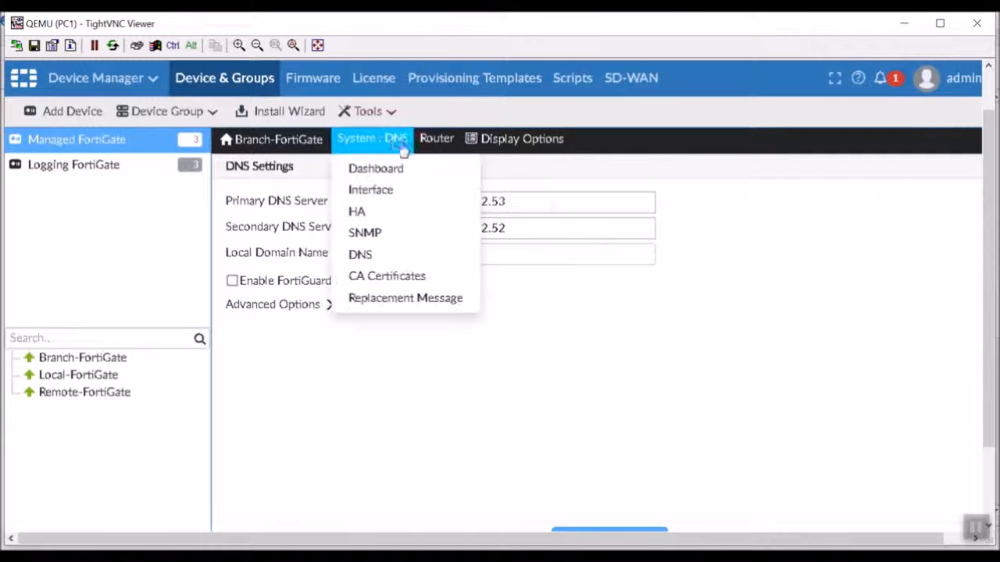
click(439, 168)
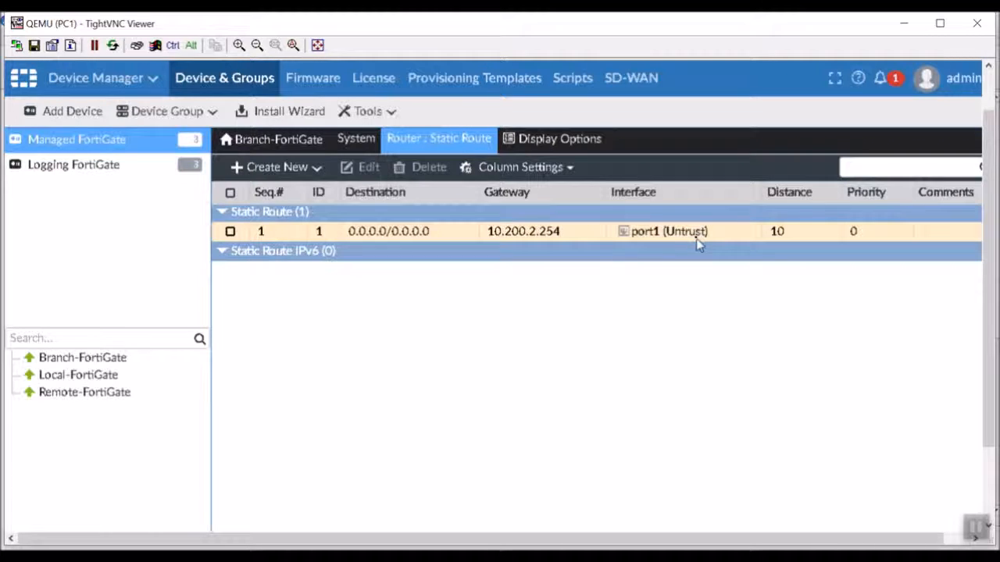
mouse_move(367, 143)
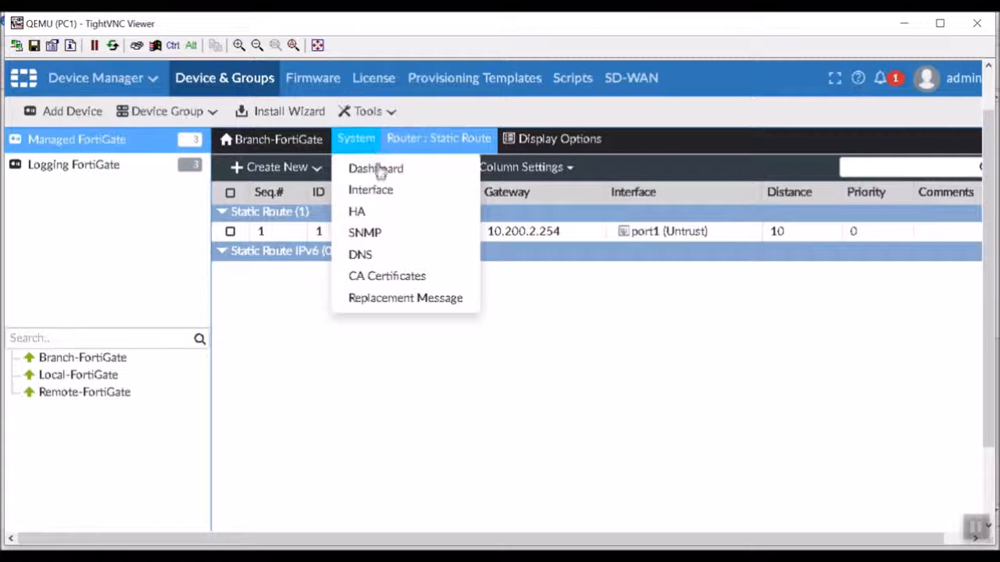
- Open Branch-FortiGate's interface list and edit port1 (Untrust), leaving its alias unchanged
click(390, 192)
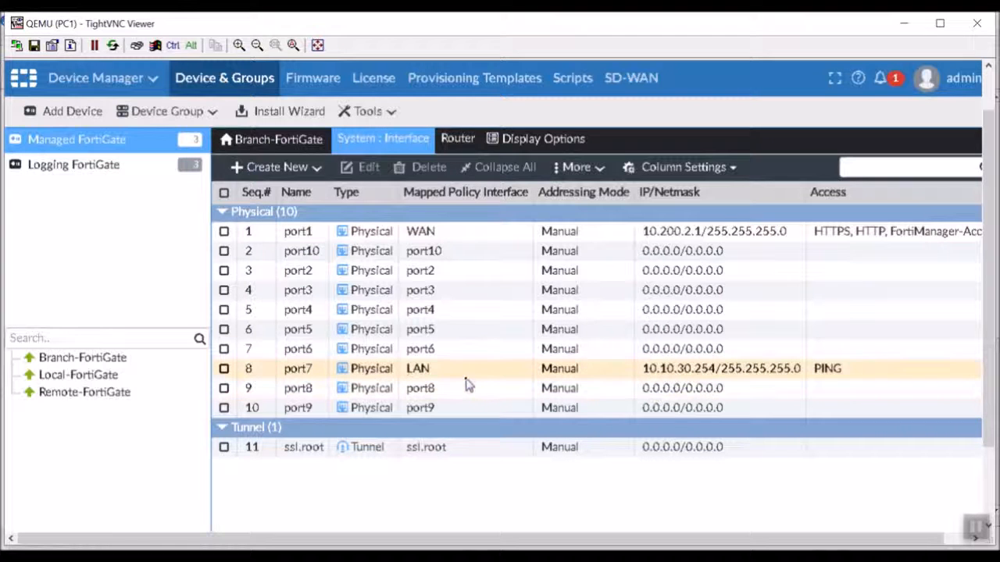
double_click(484, 234)
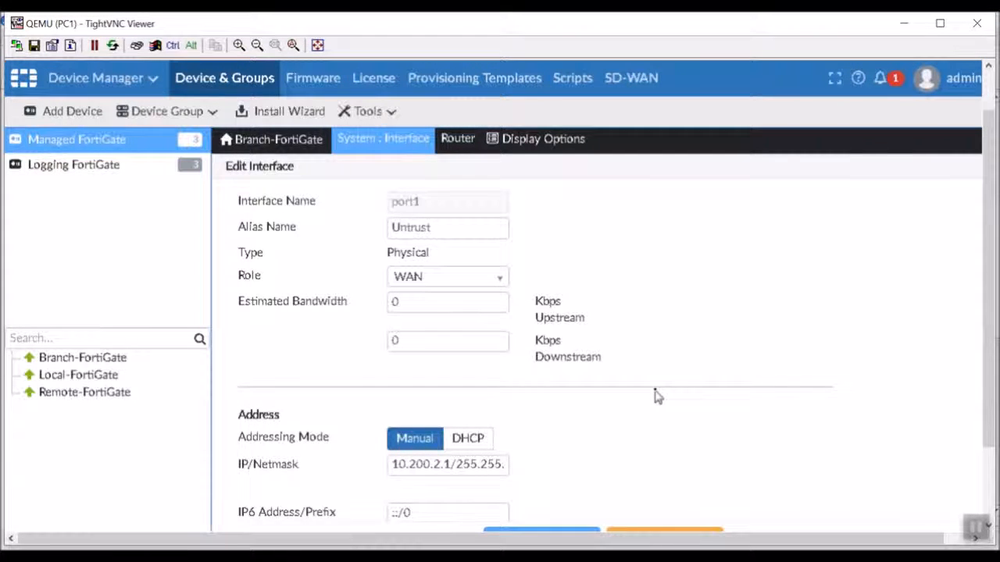
drag(434, 231, 330, 219)
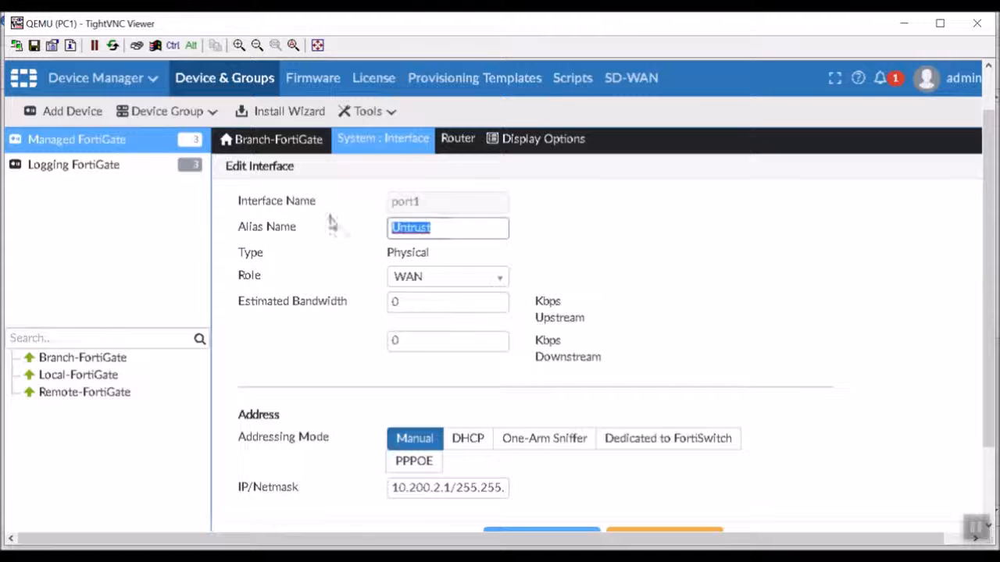
click(555, 283)
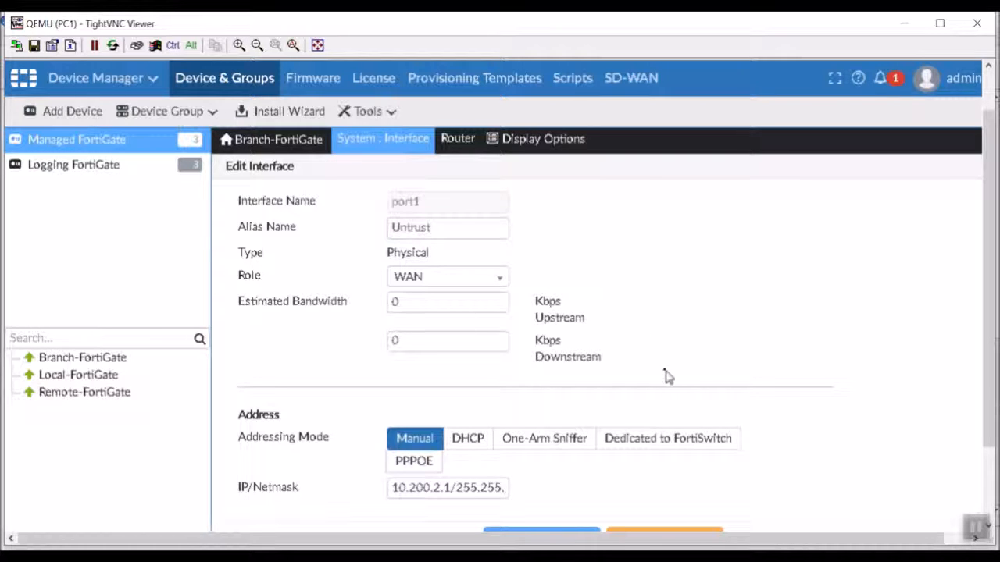
scroll(773, 384, down, 5)
scroll(774, 384, down, 6)
scroll(773, 384, up, 5)
scroll(773, 384, up, 1)
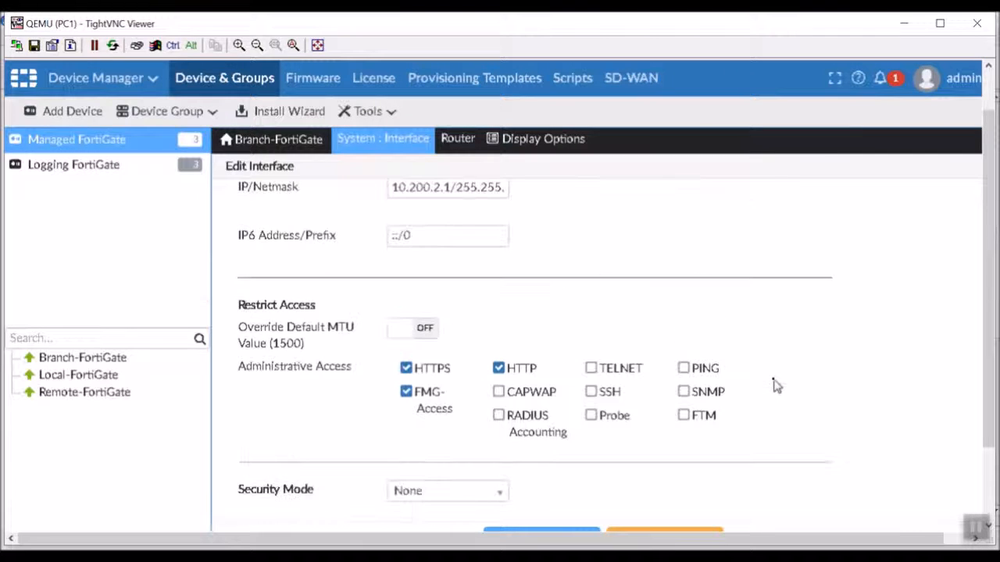
scroll(773, 384, up, 1)
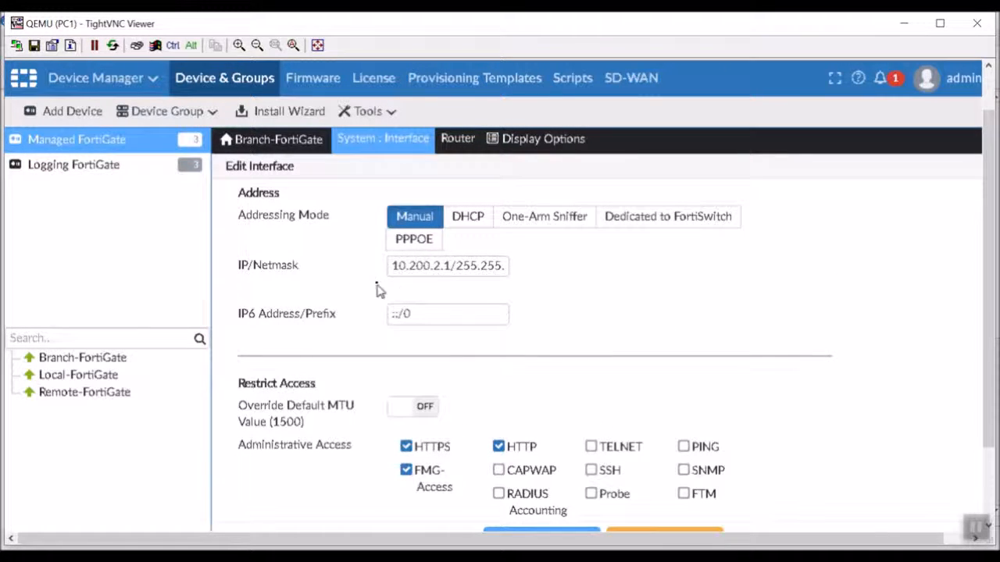
- Remove HTTPS and HTTP administrative access from port1 and save the interface
click(407, 448)
click(498, 446)
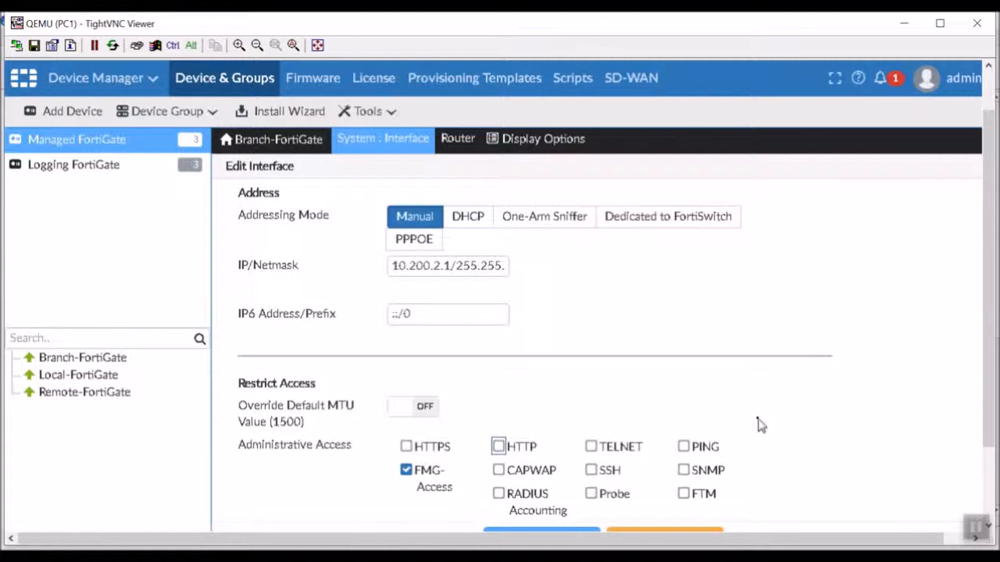
scroll(759, 425, down, 3)
scroll(625, 477, down, 2)
scroll(602, 474, down, 2)
click(593, 531)
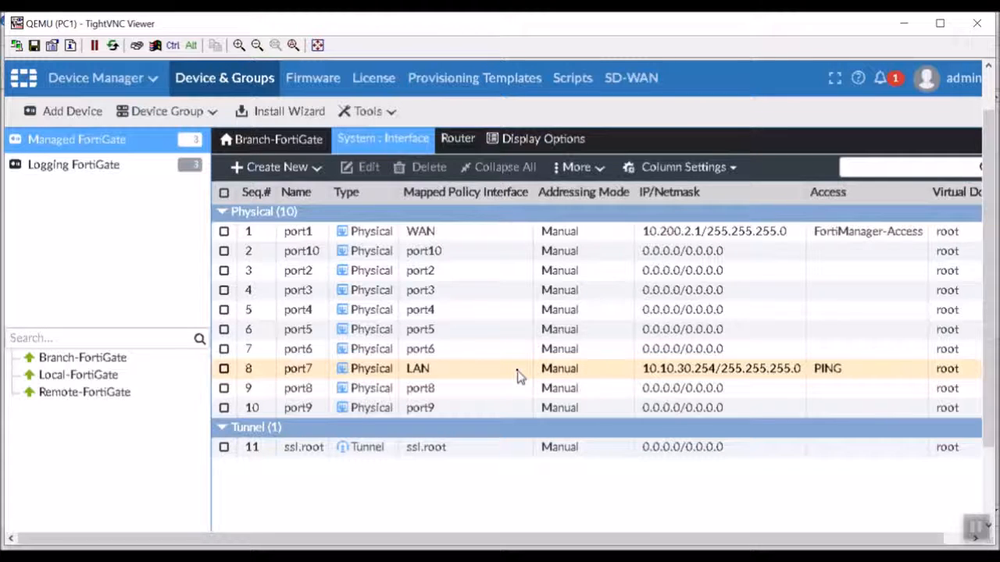
- Save port7 (Trust) with the LAN role and address 10.10.30.254/255.255.255.0
click(518, 375)
double_click(518, 375)
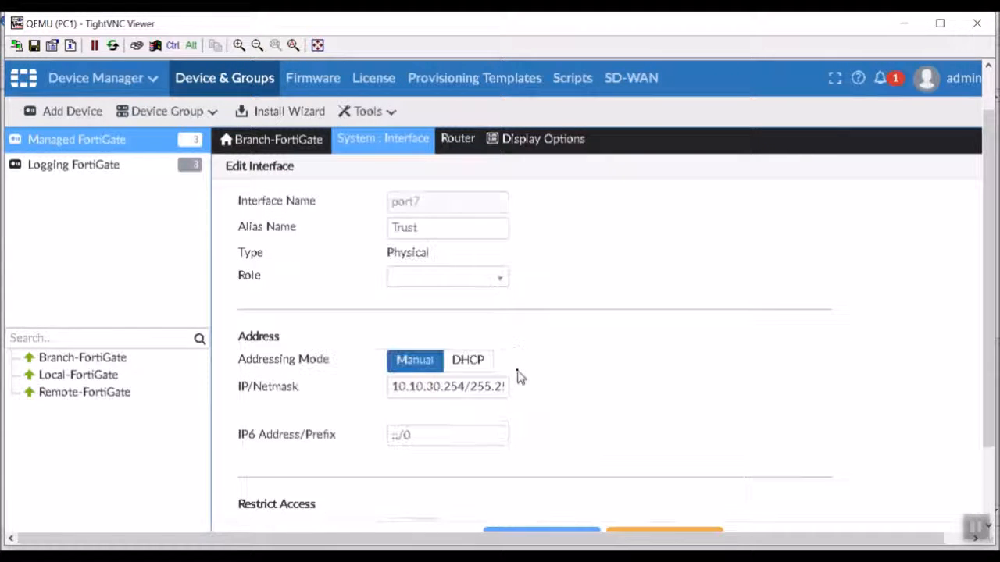
scroll(547, 382, down, 15)
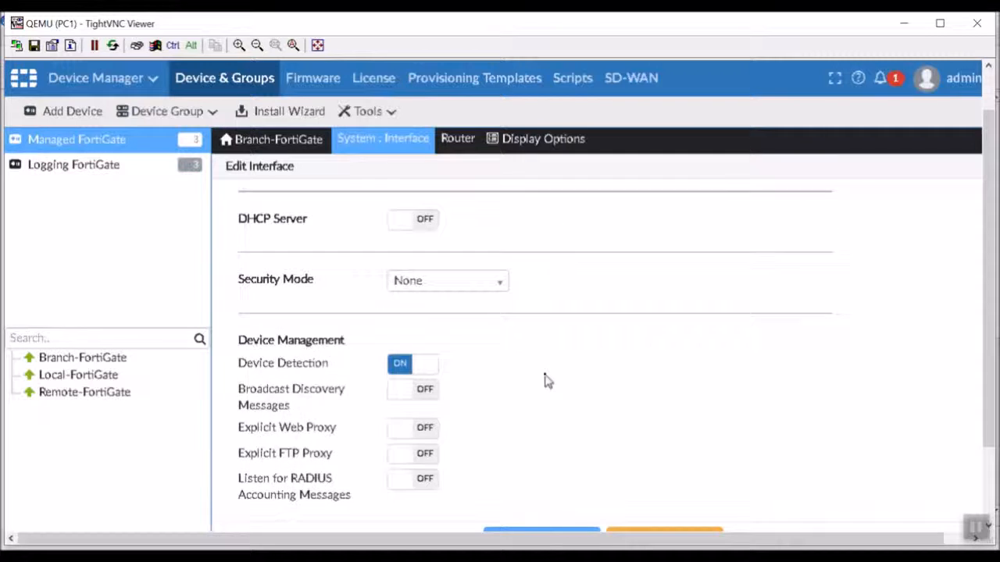
scroll(547, 381, up, 10)
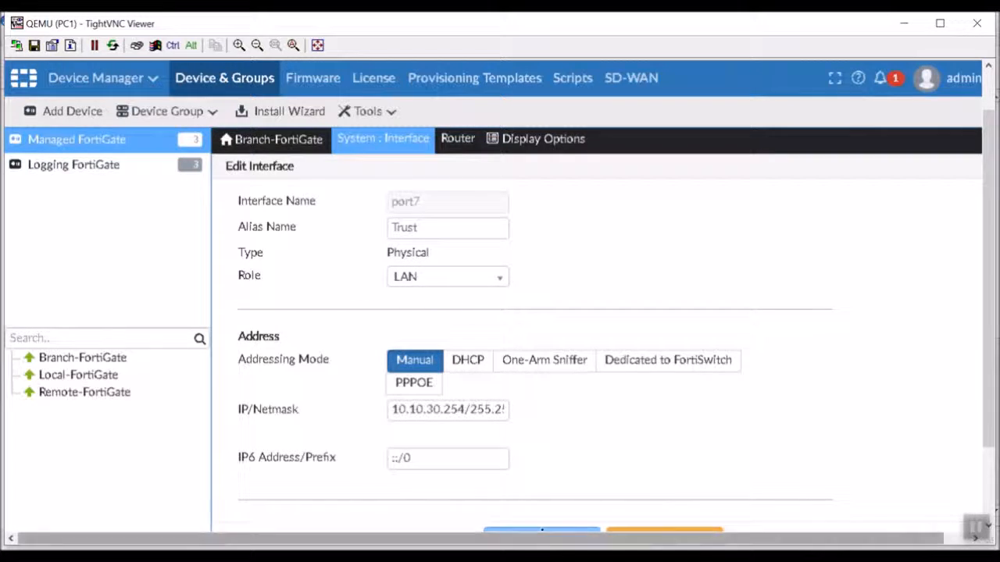
click(544, 530)
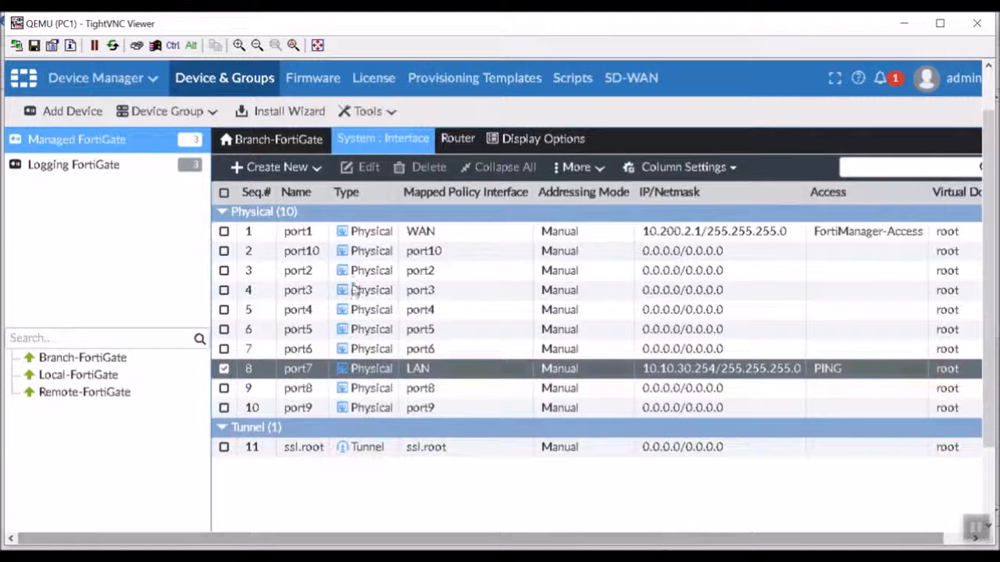
click(168, 166)
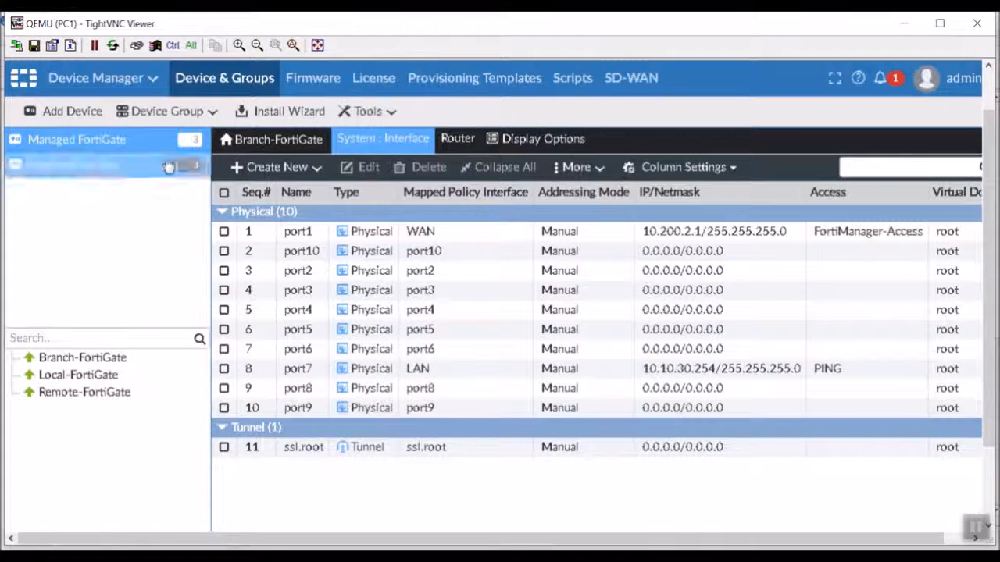
- Switch to Policy & Objects and view Branch-FortiGate_Initial's IPv4 policy
click(112, 92)
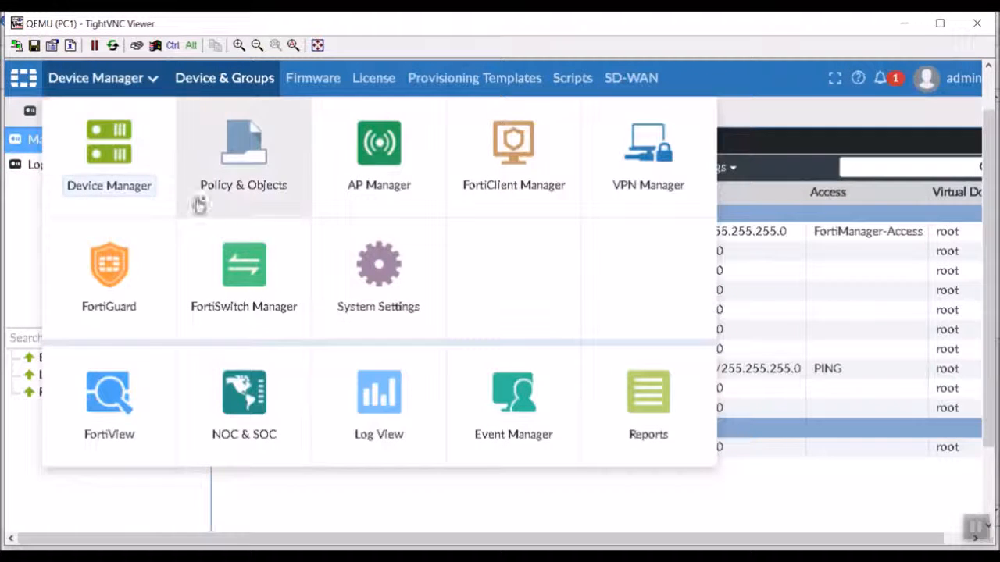
click(263, 217)
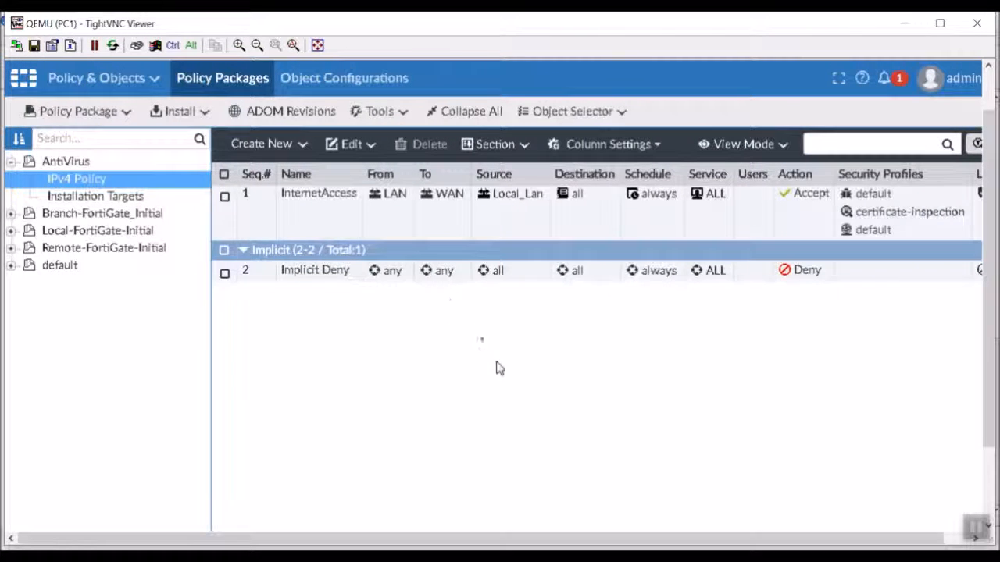
click(68, 214)
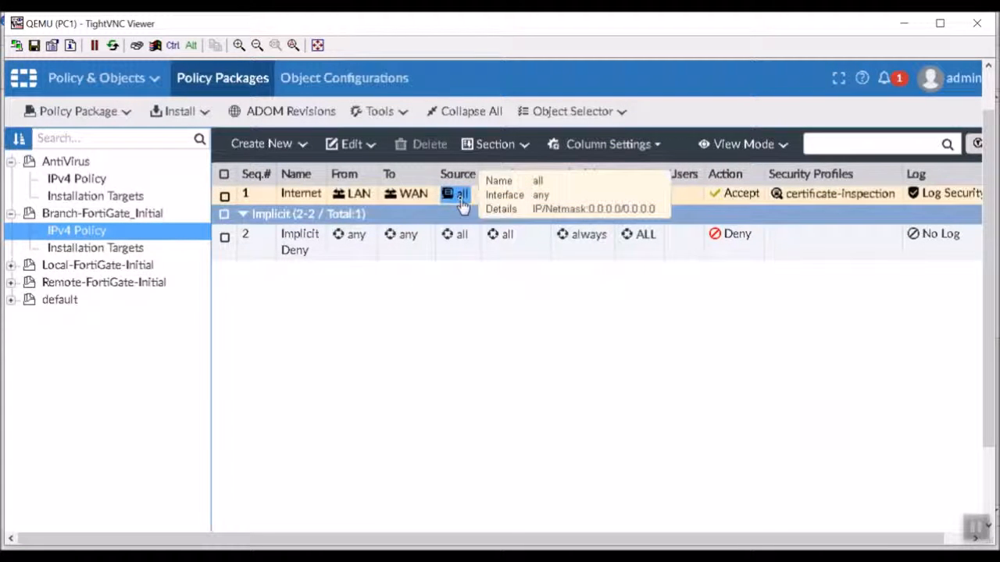
mouse_move(509, 210)
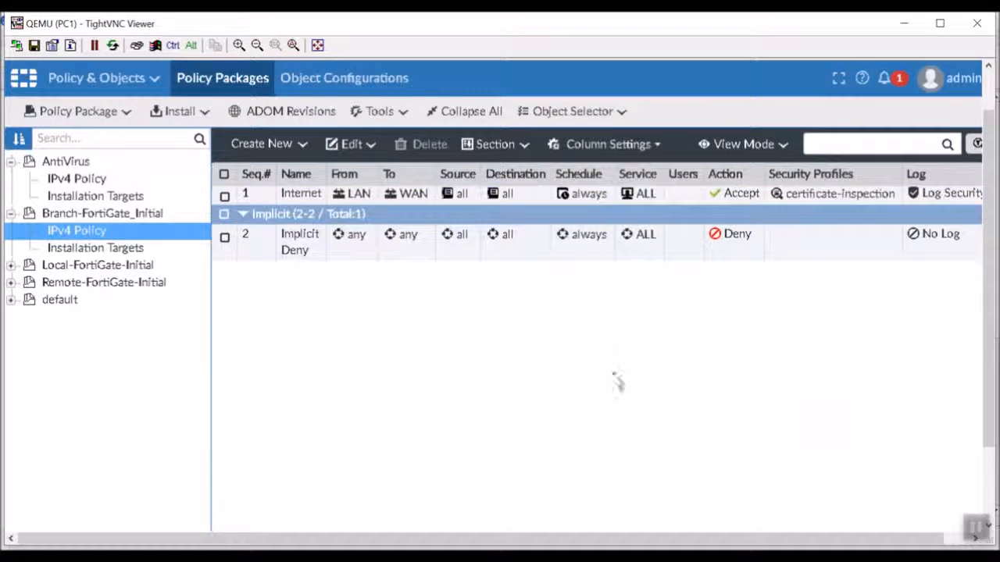
drag(750, 539, 889, 543)
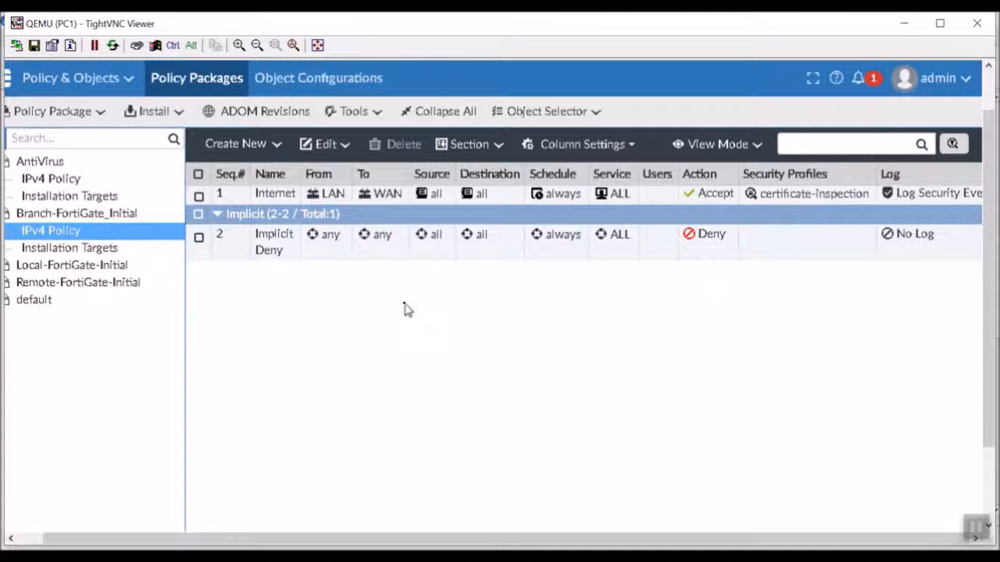
click(92, 81)
- Return to Device Manager and list the three system provisioning templates
click(98, 151)
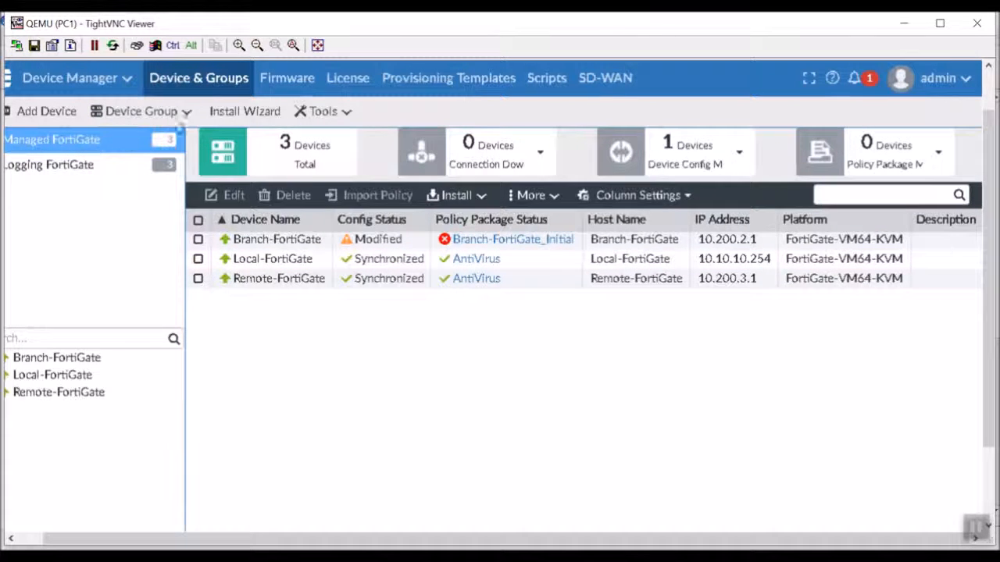
click(457, 88)
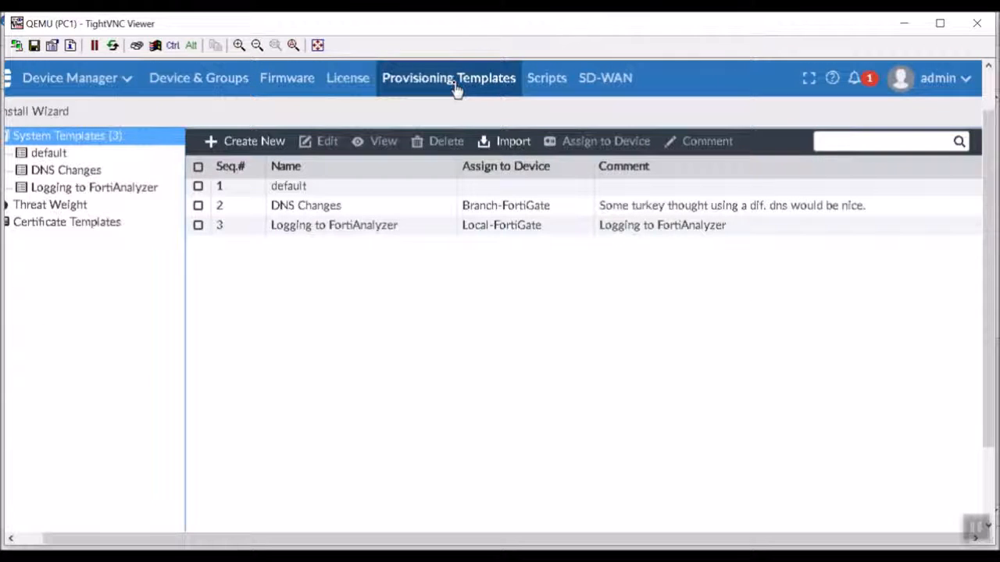
- Create a new system template named 'Import System Template' and open it for editing
click(236, 142)
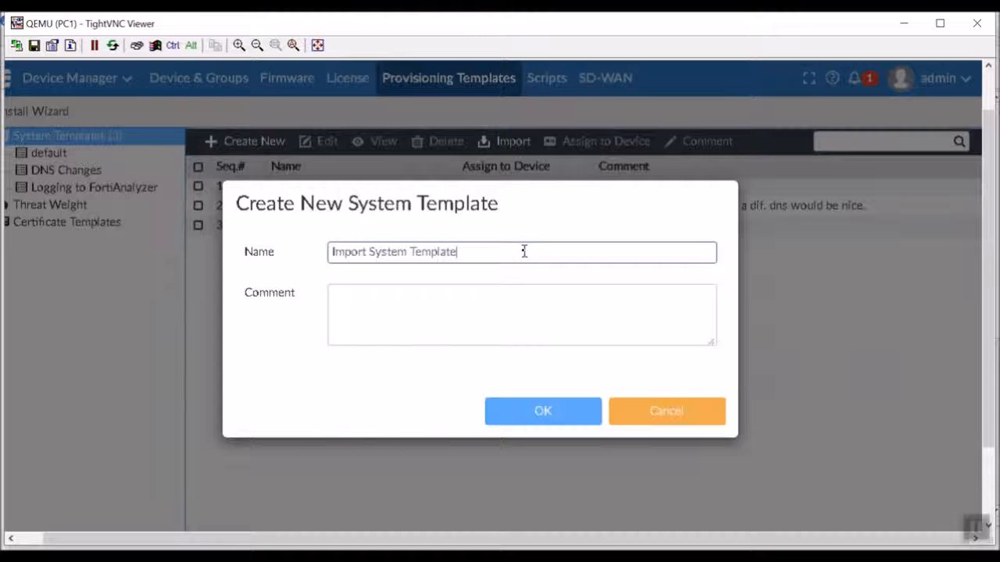
click(556, 418)
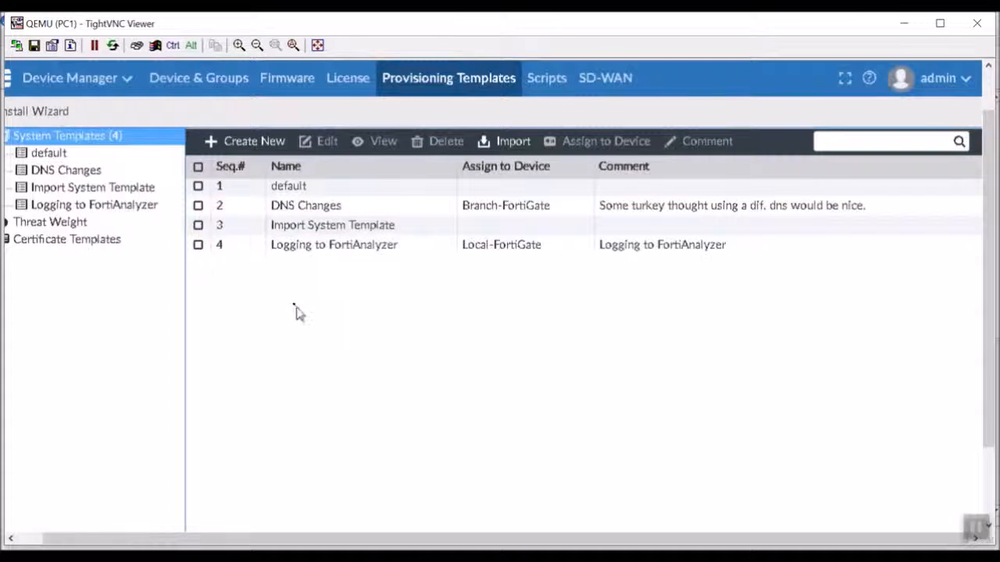
double_click(270, 225)
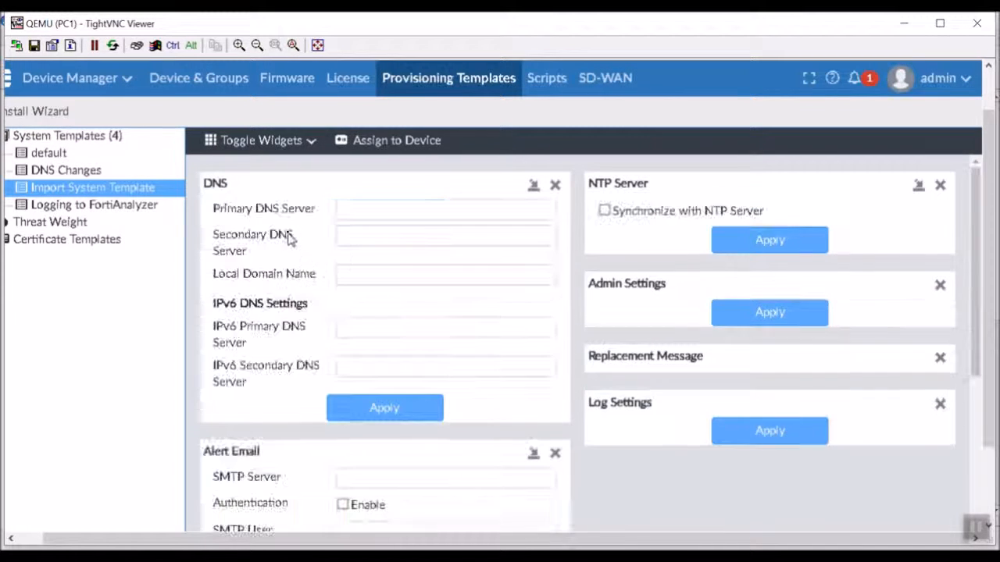
- Set the template's primary DNS to 1.1.1.1 and secondary DNS to 9.9.9.9
click(411, 210)
drag(410, 210, 290, 211)
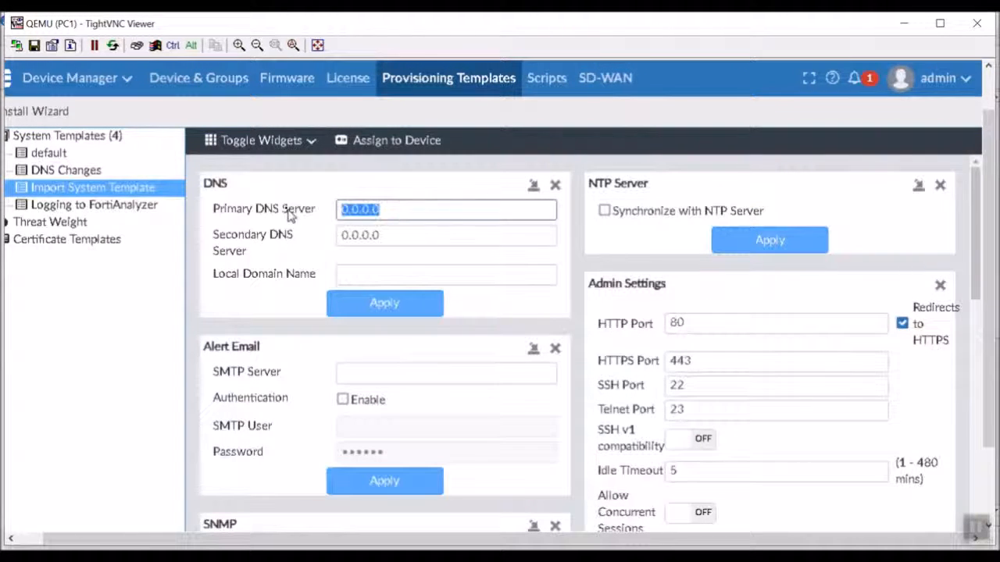
text(1.1.1.1)
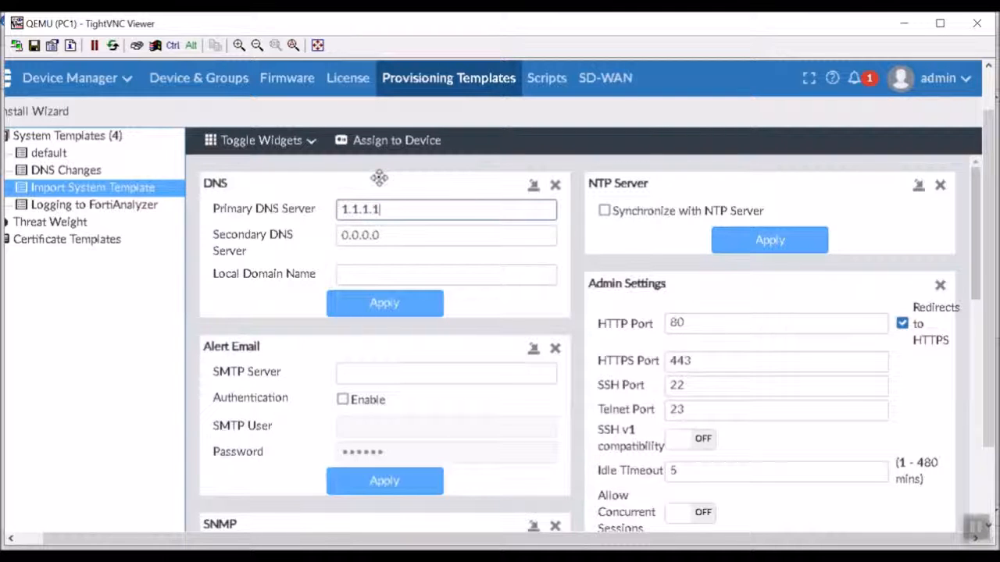
key(Tab)
text(9.9.9)
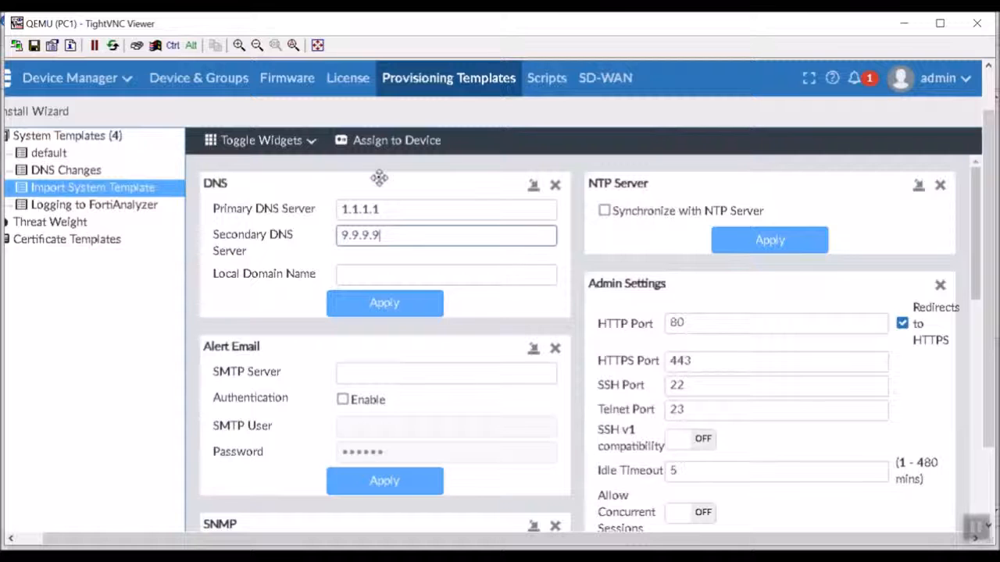
- Hide the Alert Email and NTP Server widgets from the template
click(265, 141)
click(285, 213)
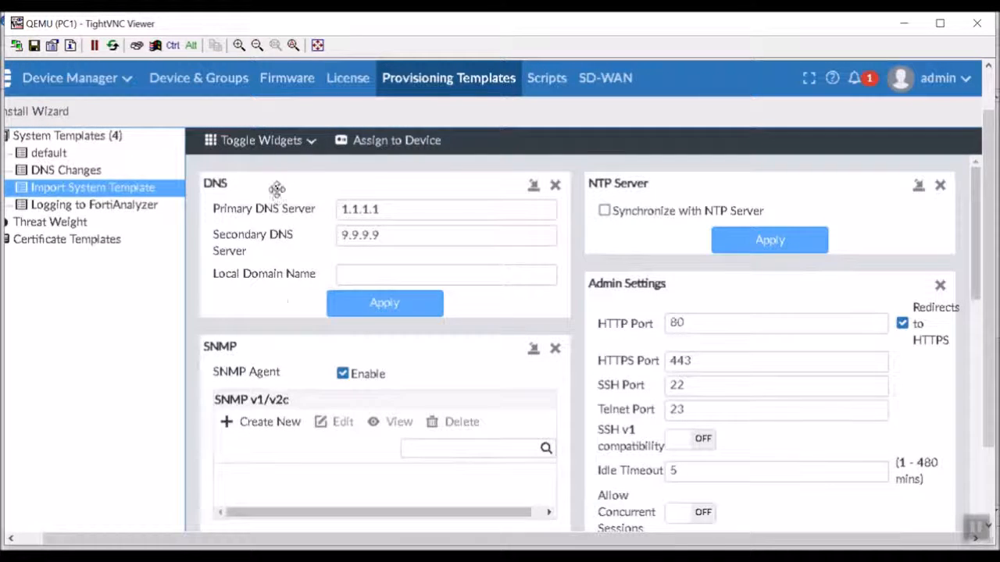
click(263, 140)
click(273, 195)
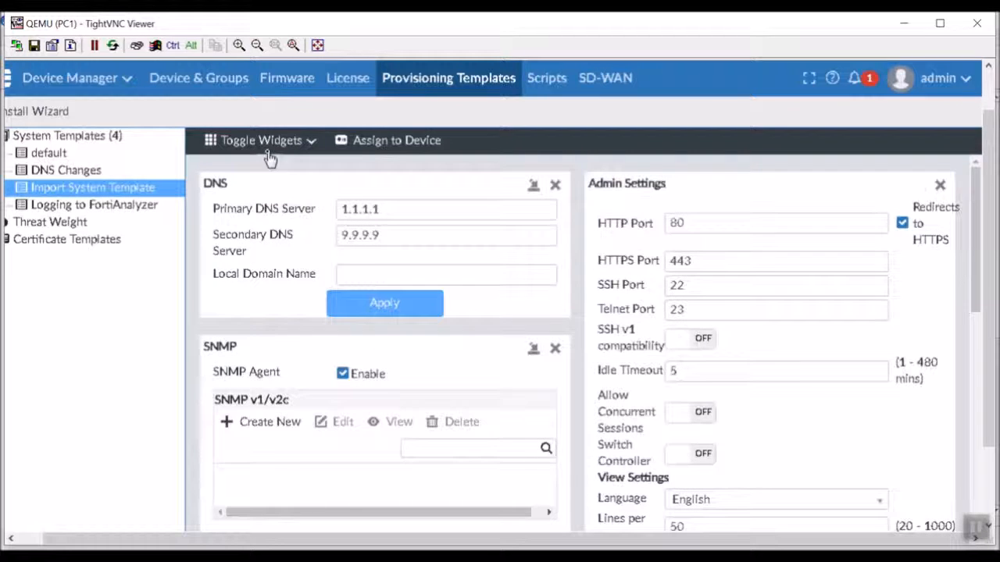
click(263, 140)
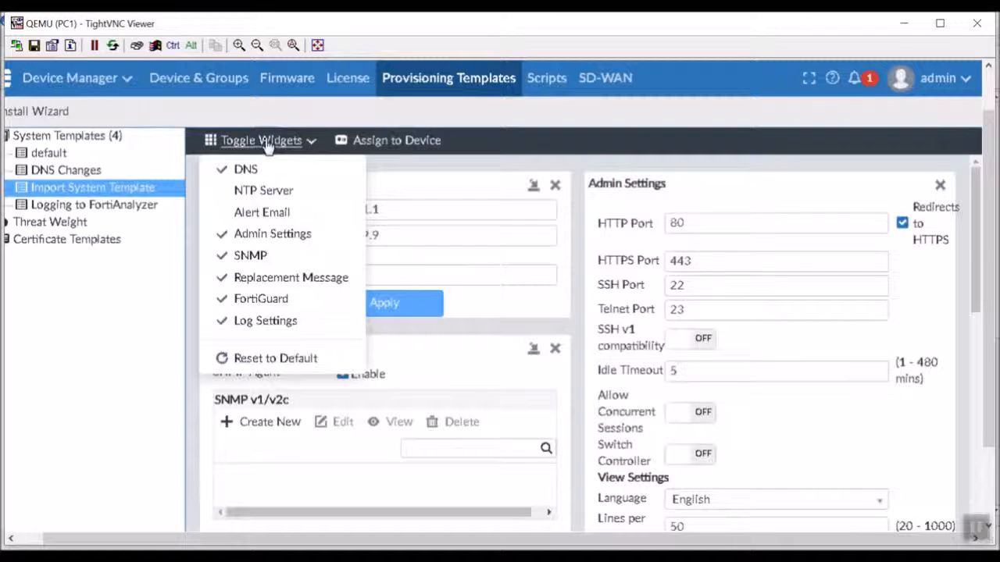
- Re-add the NTP Server widget, toggle NTP synchronization on and off, then remove the widget again
click(269, 191)
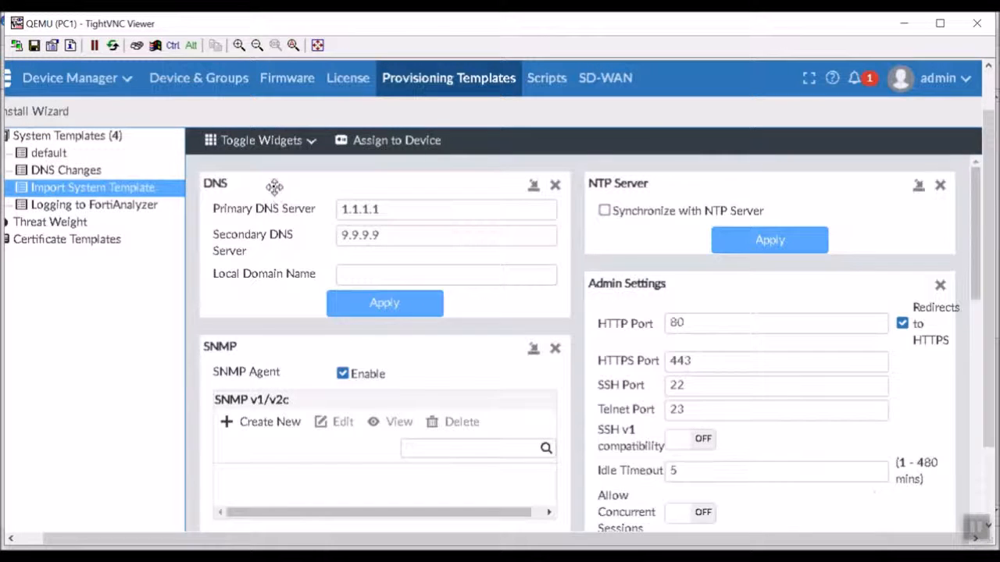
click(688, 218)
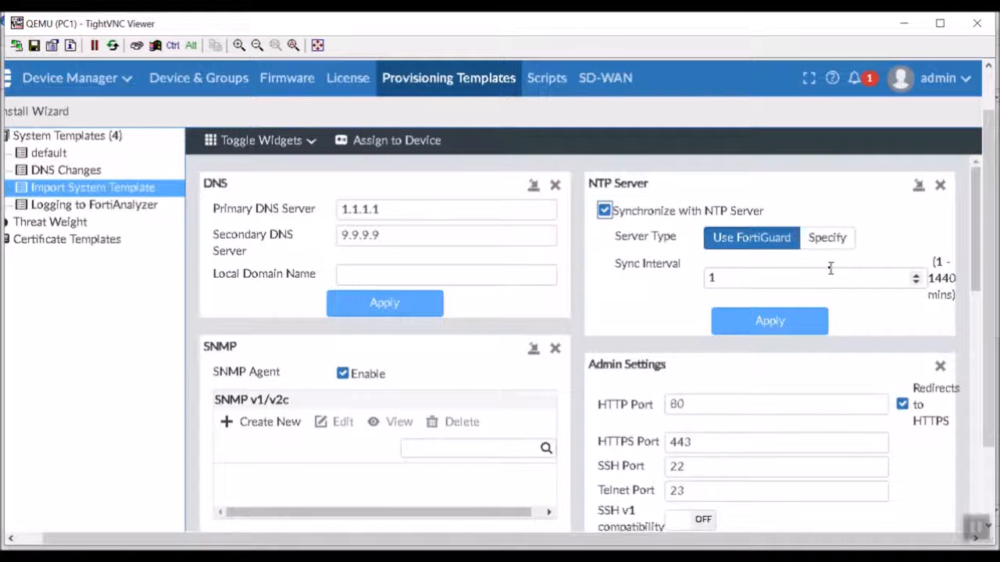
scroll(813, 306, down, 2)
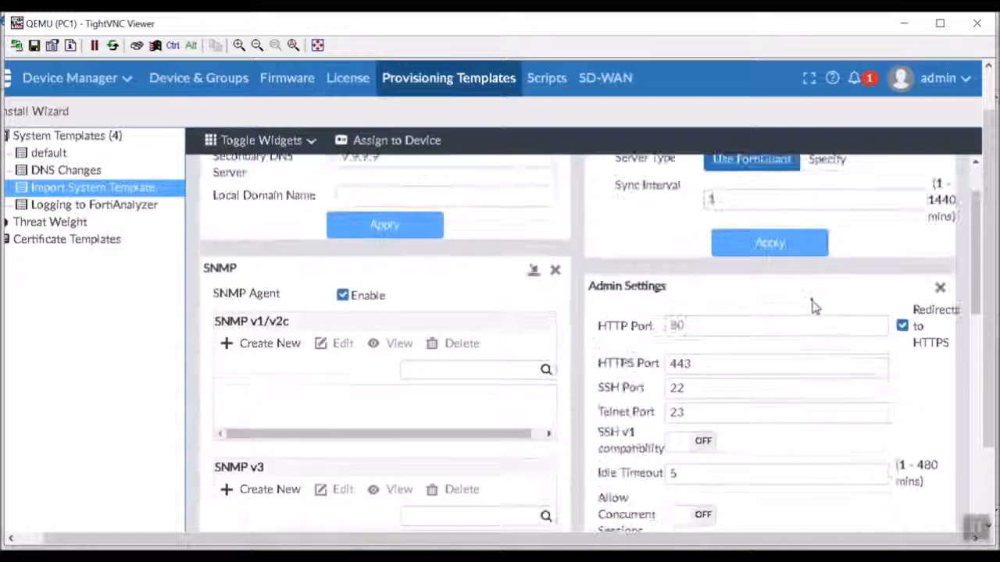
scroll(813, 305, up, 2)
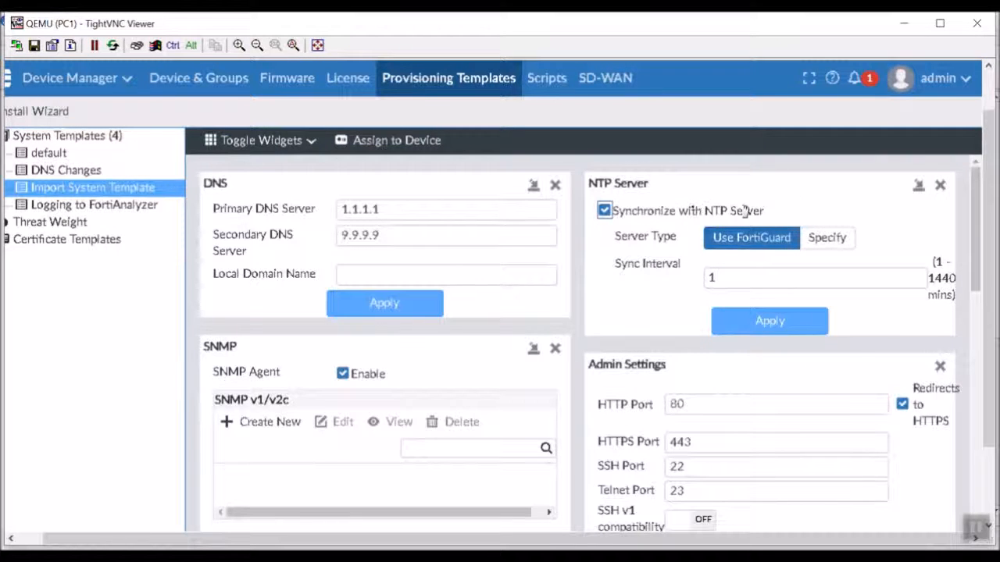
click(604, 211)
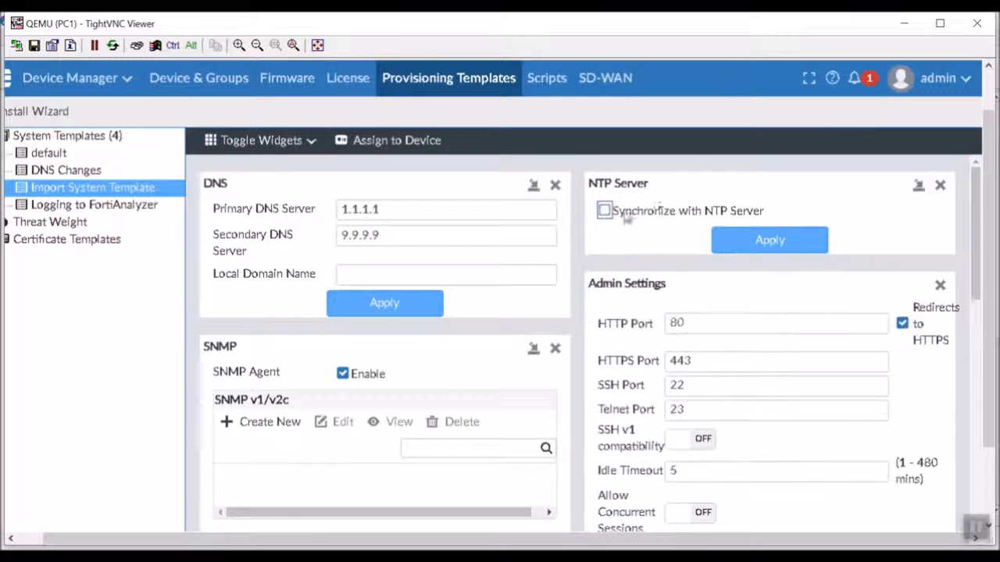
click(941, 188)
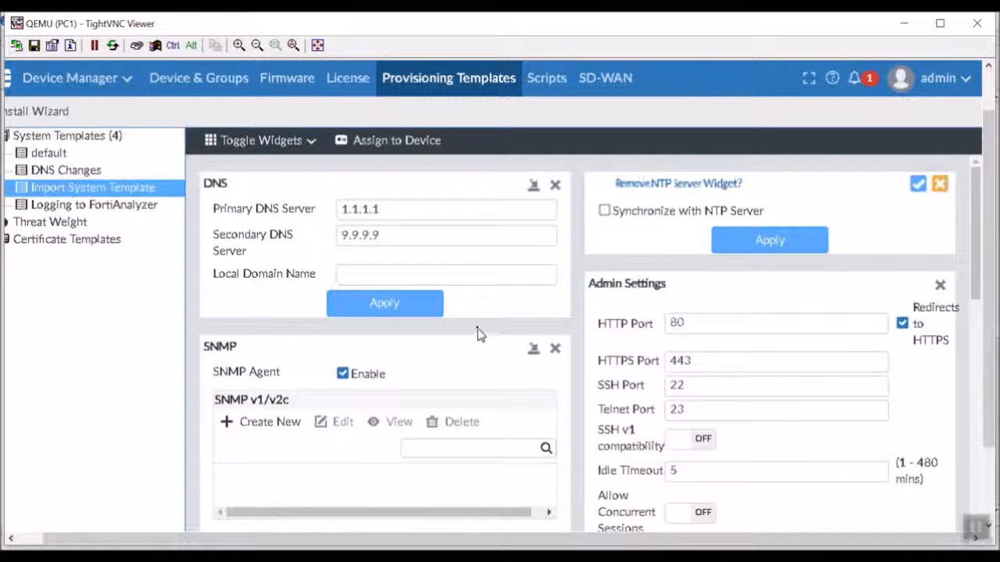
click(920, 183)
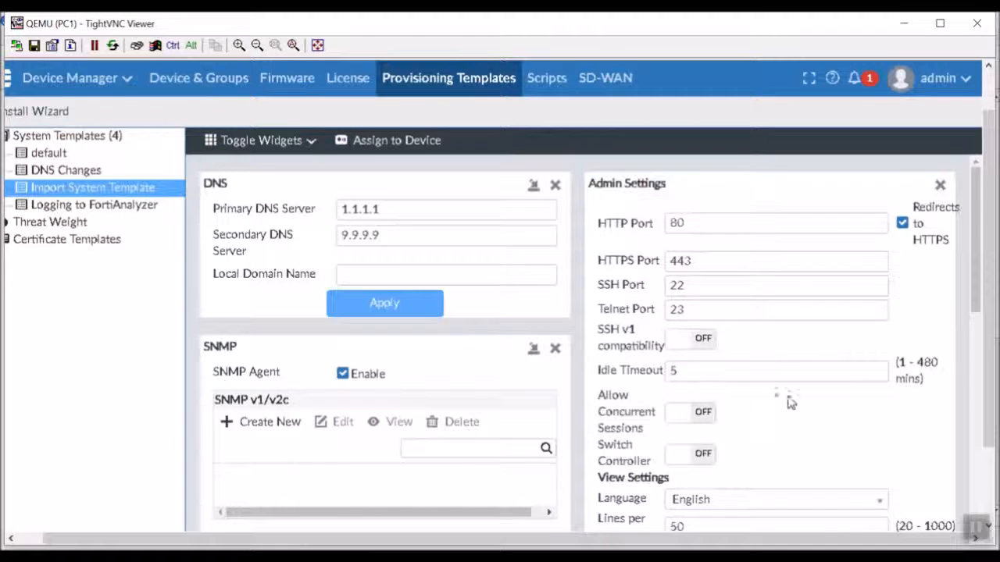
- Check the interface colour theme choices, keeping Green
scroll(774, 404, down, 1)
scroll(773, 404, down, 2)
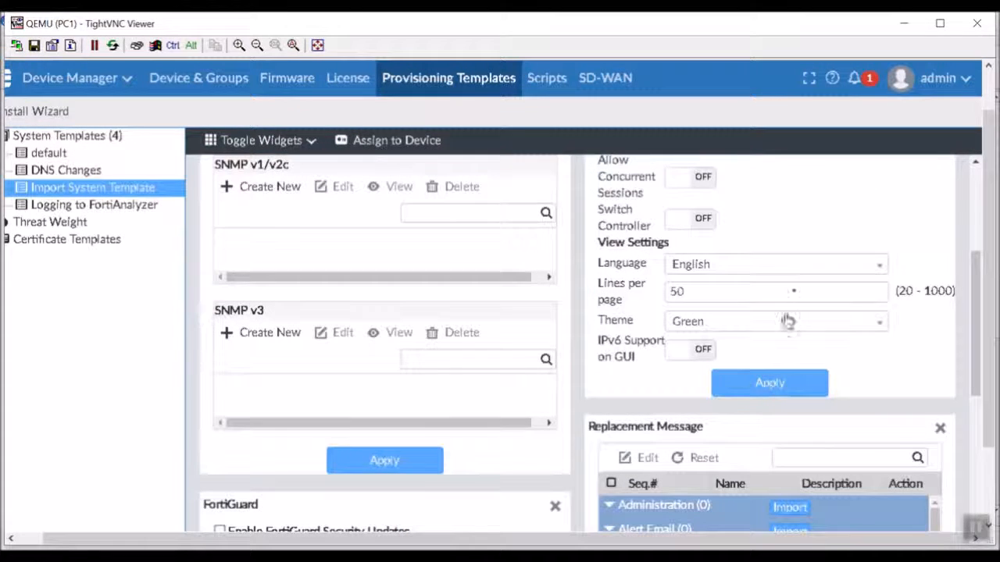
click(762, 324)
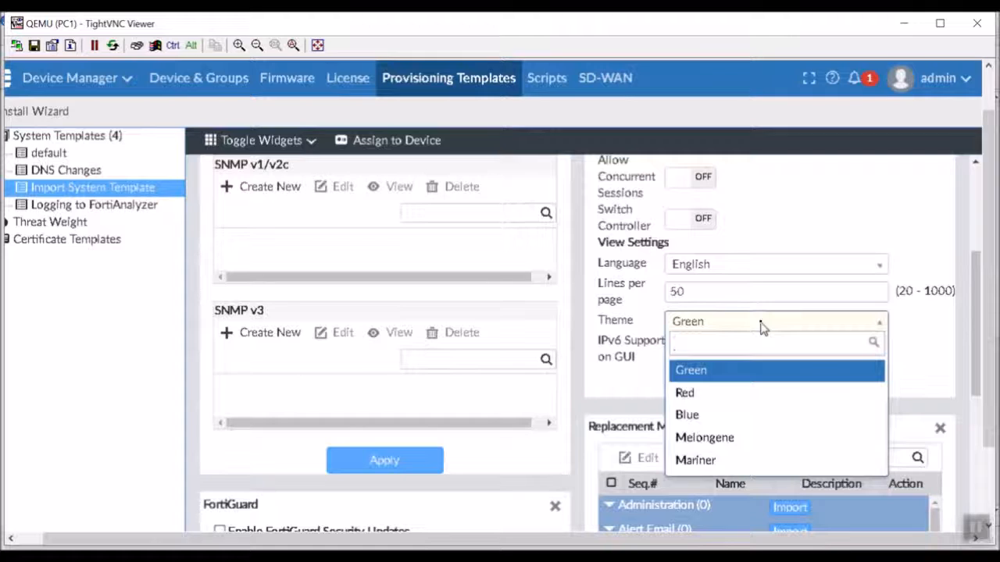
click(762, 326)
scroll(937, 398, down, 2)
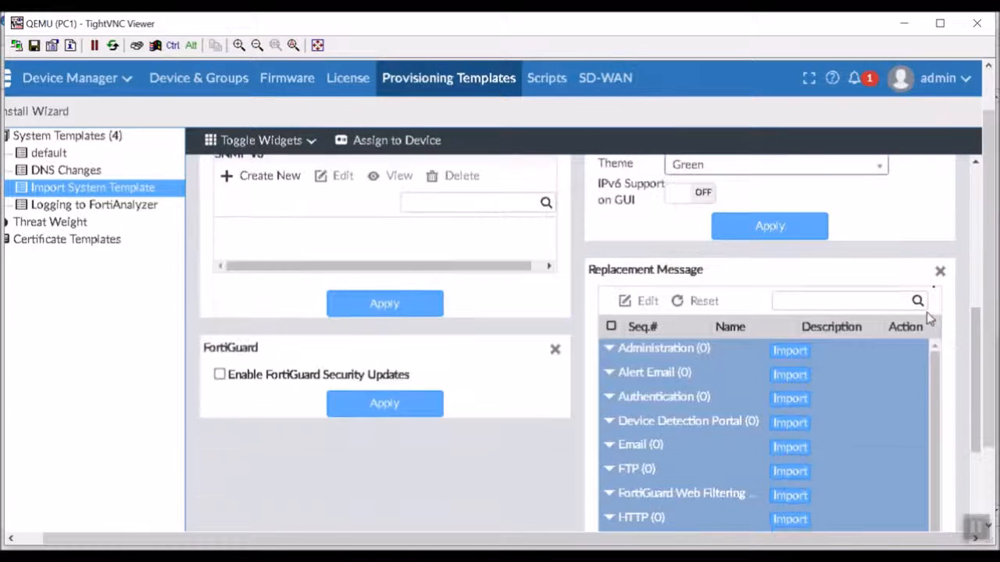
- Remove the Replacement Message and Log Settings widgets, confirming each removal
click(940, 271)
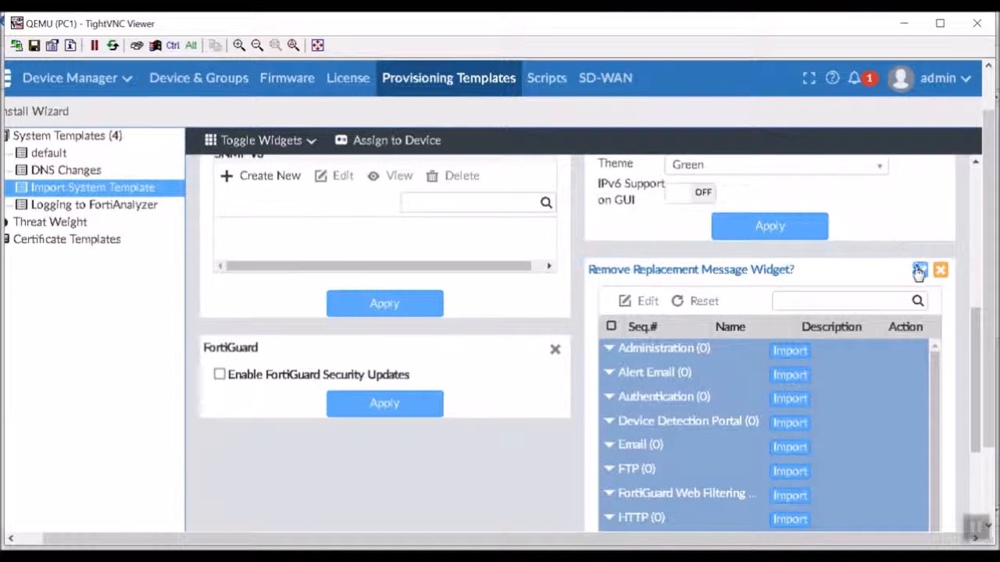
click(920, 270)
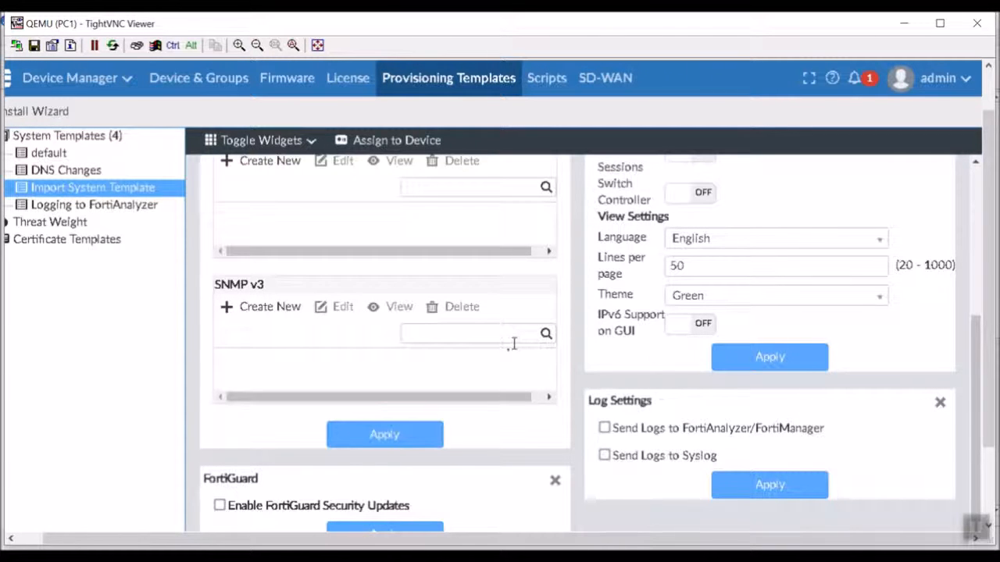
click(940, 402)
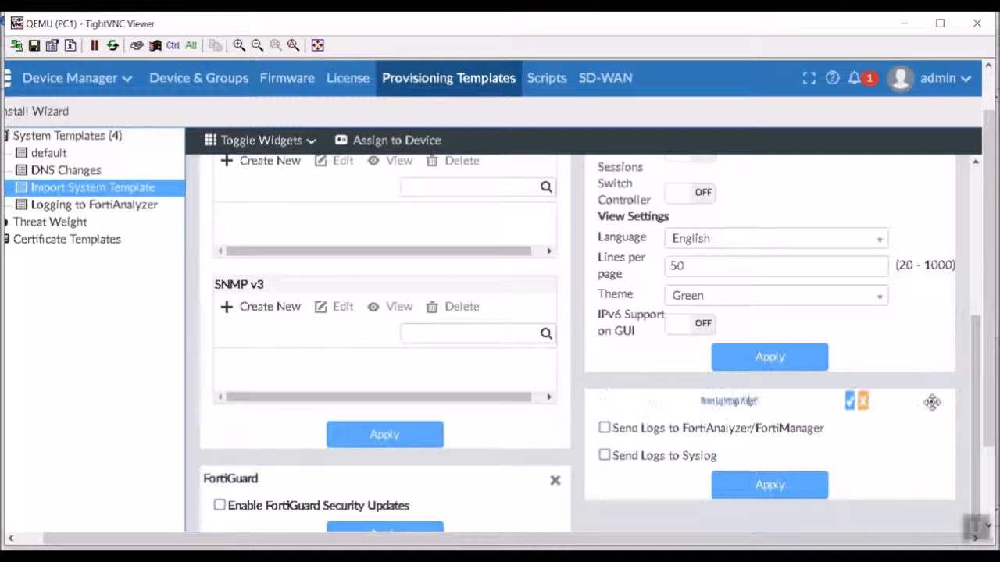
click(920, 402)
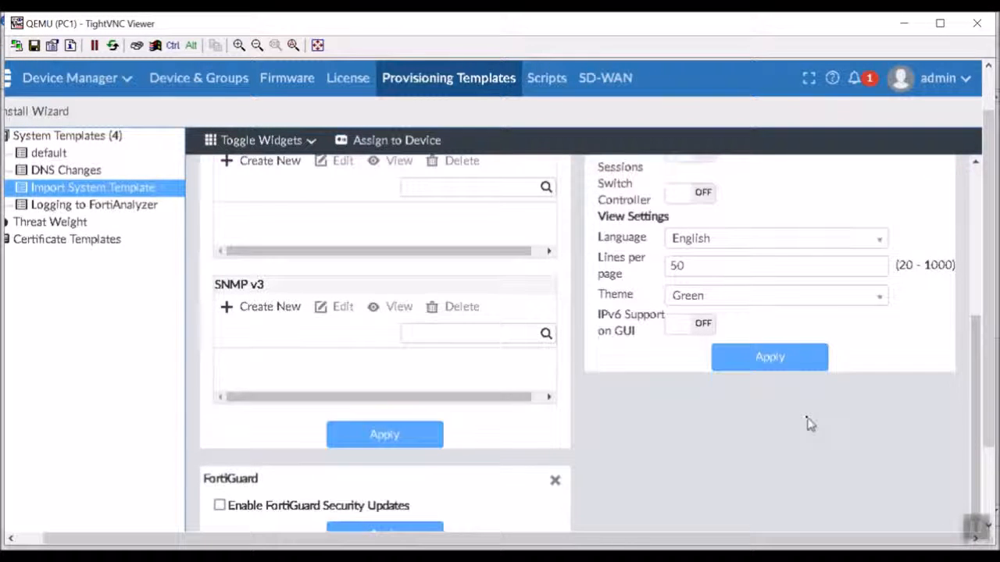
scroll(809, 423, up, 5)
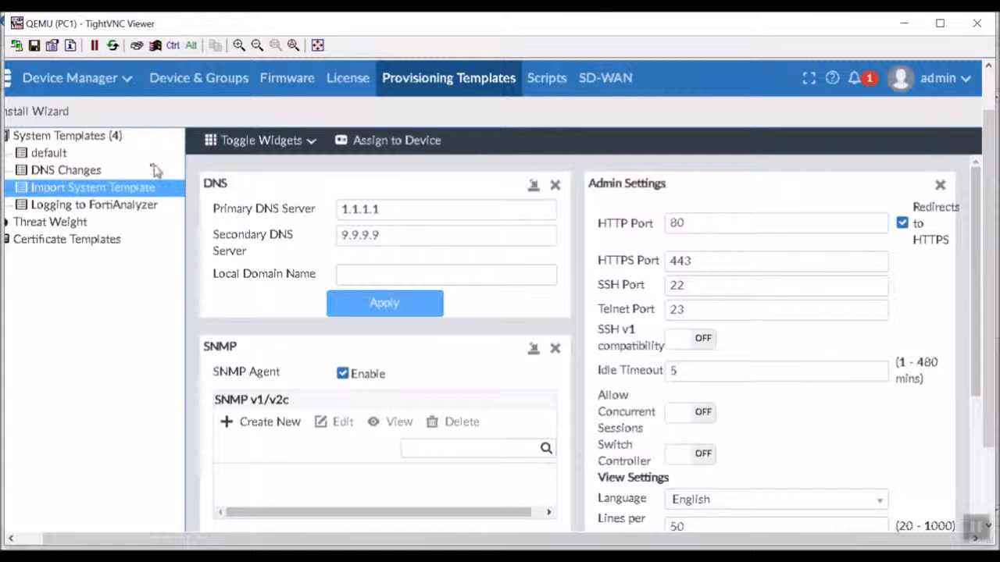
- Apply the DNS Changes template (1.1.1.1 / 9.9.9.9), assign it to Branch-FortiGate, and apply again
click(48, 174)
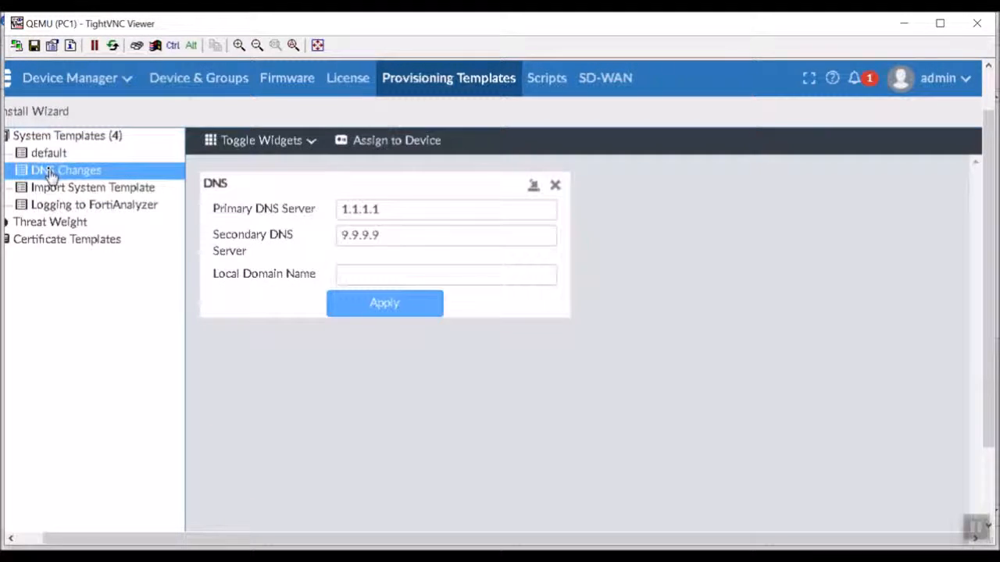
click(401, 303)
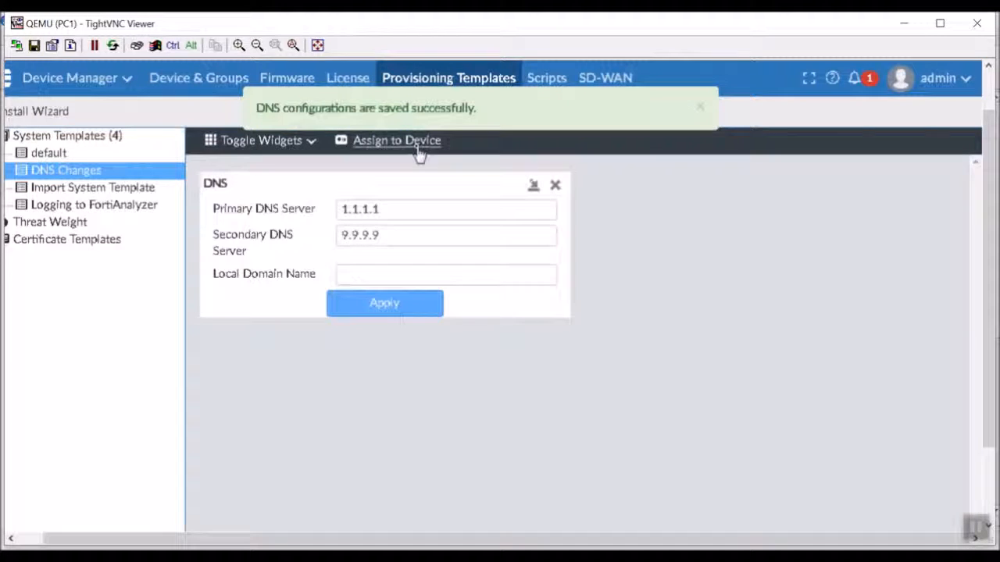
click(418, 143)
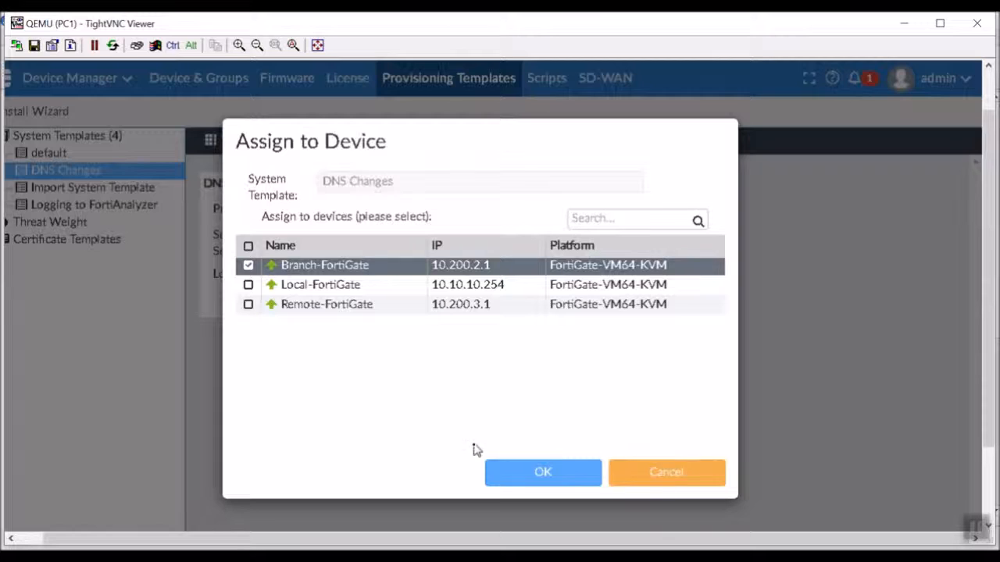
click(539, 474)
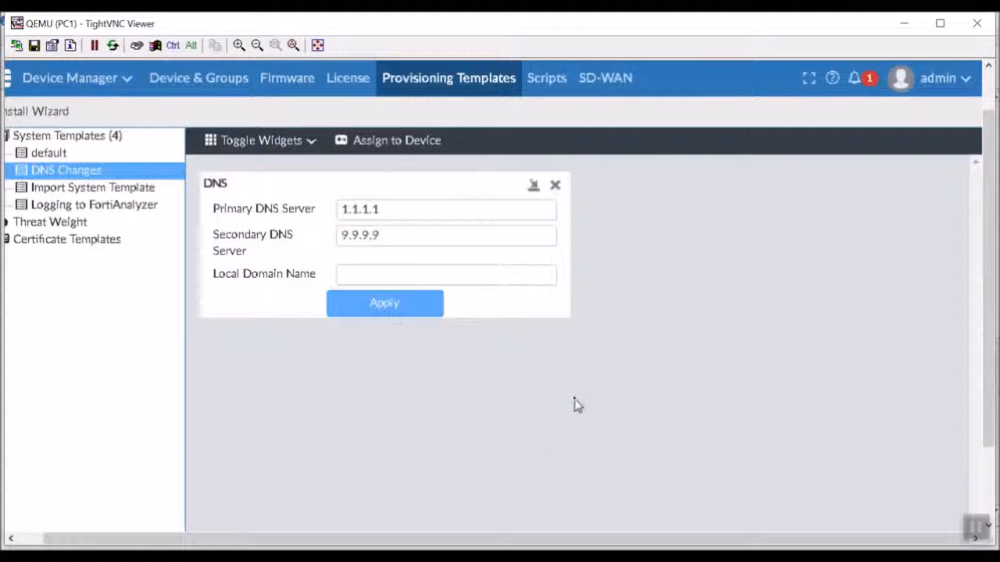
click(407, 311)
click(131, 91)
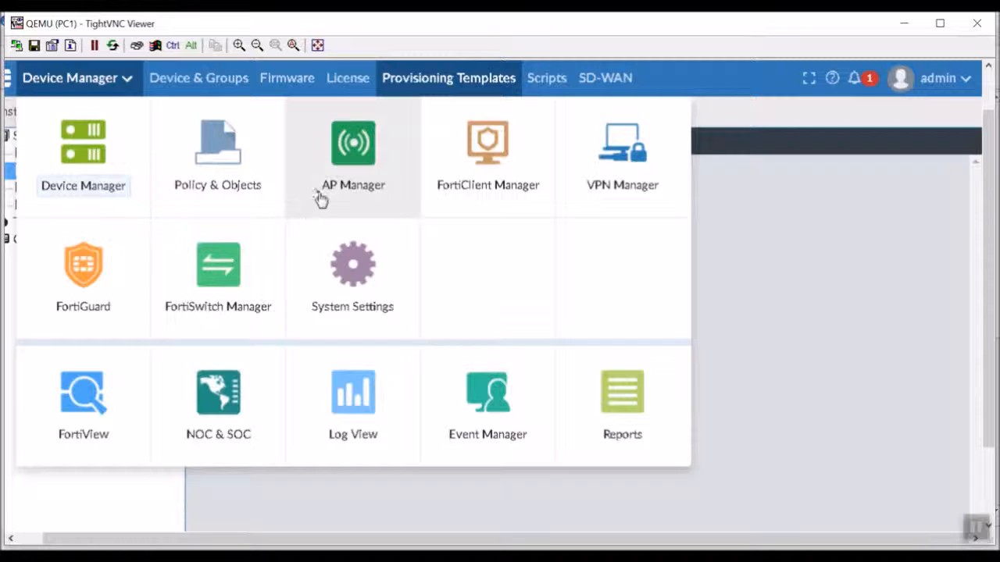
- Switch to Policy & Objects and view the AntiVirus package's IPv4 policies with the InternetAccess rule
click(226, 177)
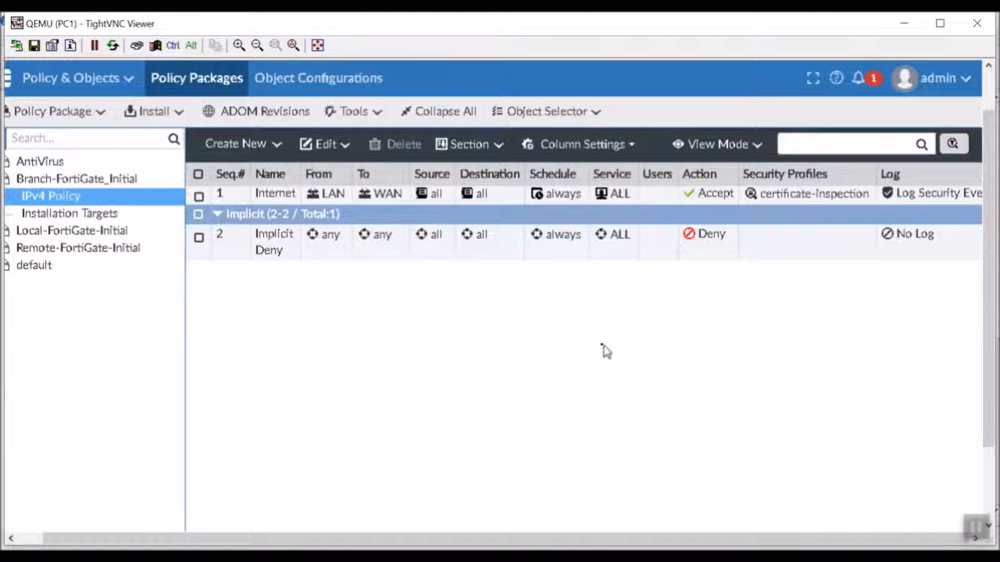
click(53, 164)
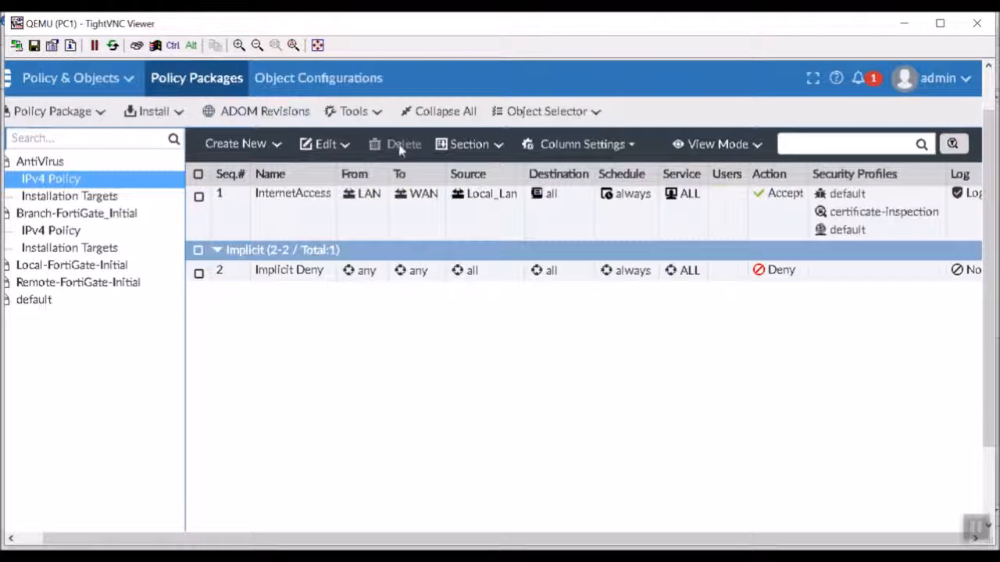
click(341, 78)
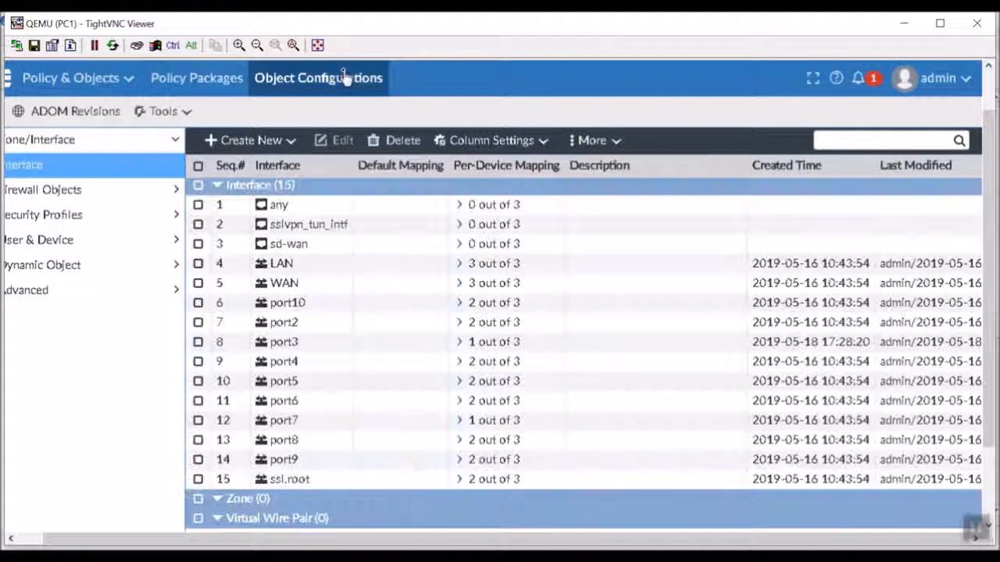
- Inspect the LAN interface's 3 per-device mappings, including Branch-FortiGate port7 at 10.10.30.254, then close it
double_click(502, 270)
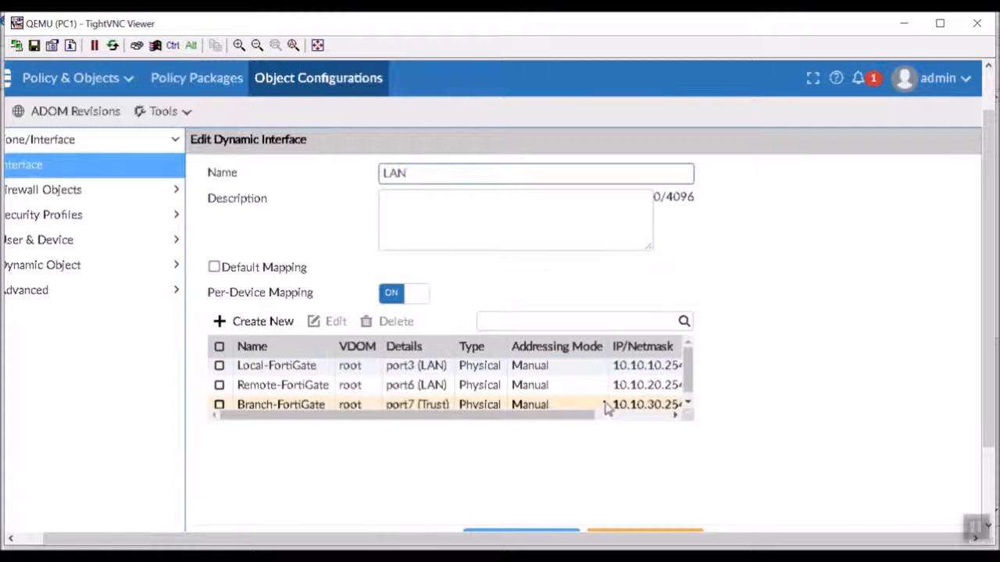
scroll(604, 403, down, 1)
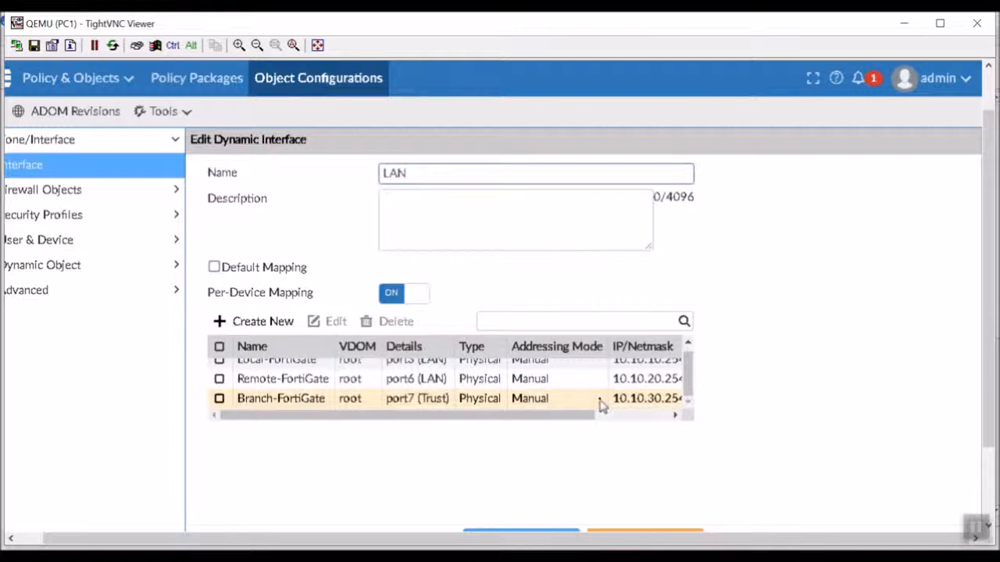
scroll(602, 405, up, 1)
scroll(602, 404, down, 1)
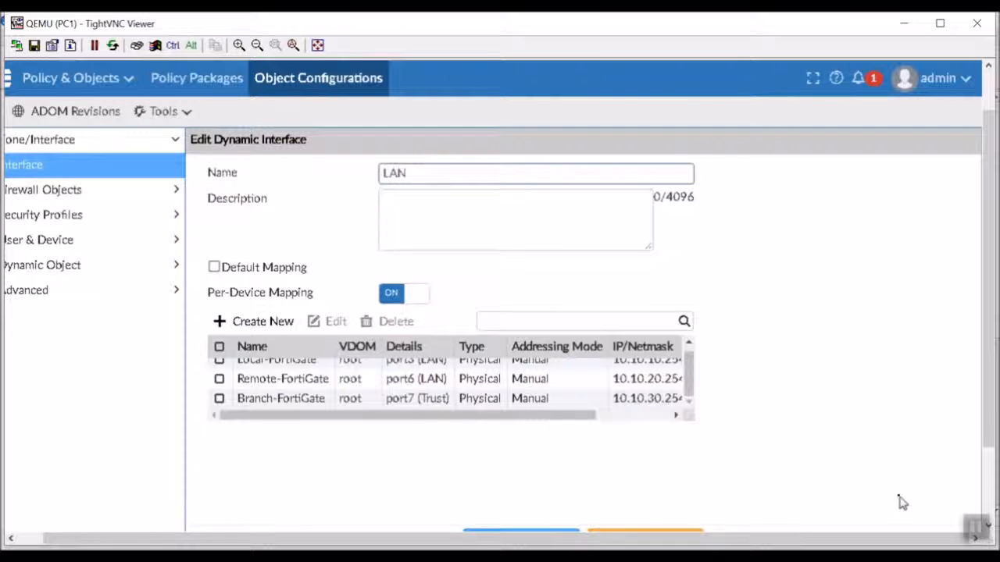
click(988, 466)
click(498, 445)
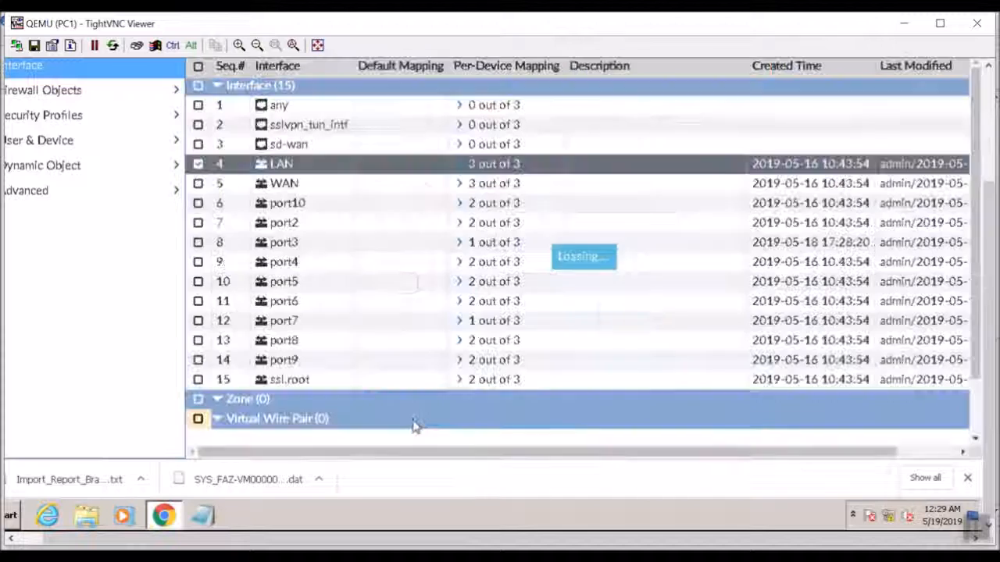
- Expand port7, LAN and WAN to view their per-device mappings, then show the Firewall Objects addresses
click(967, 479)
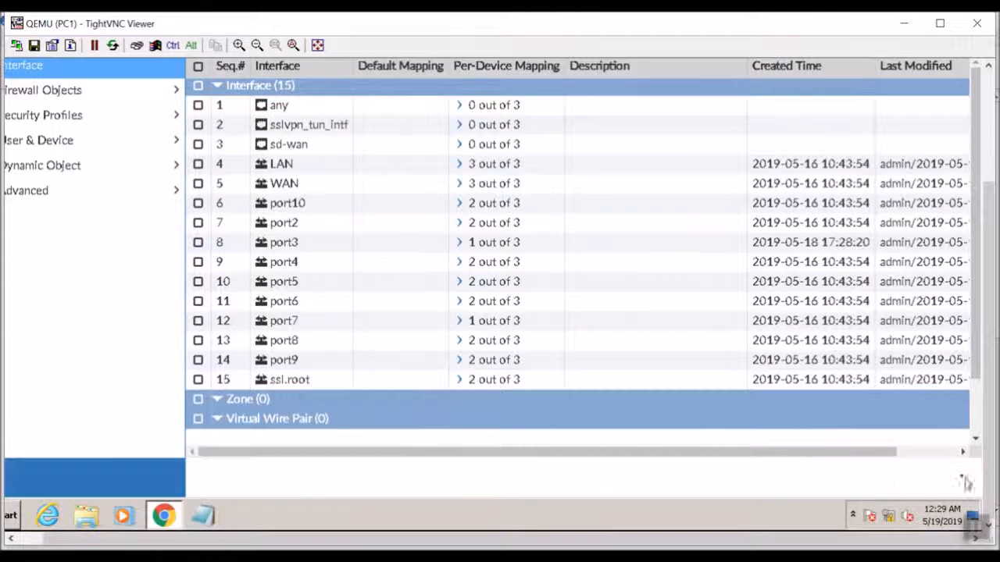
click(459, 322)
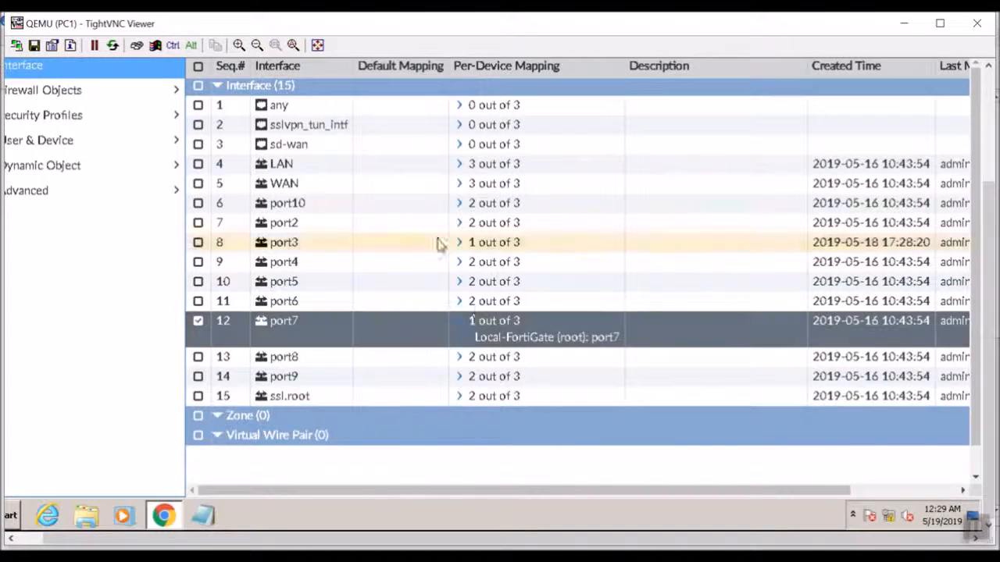
click(461, 321)
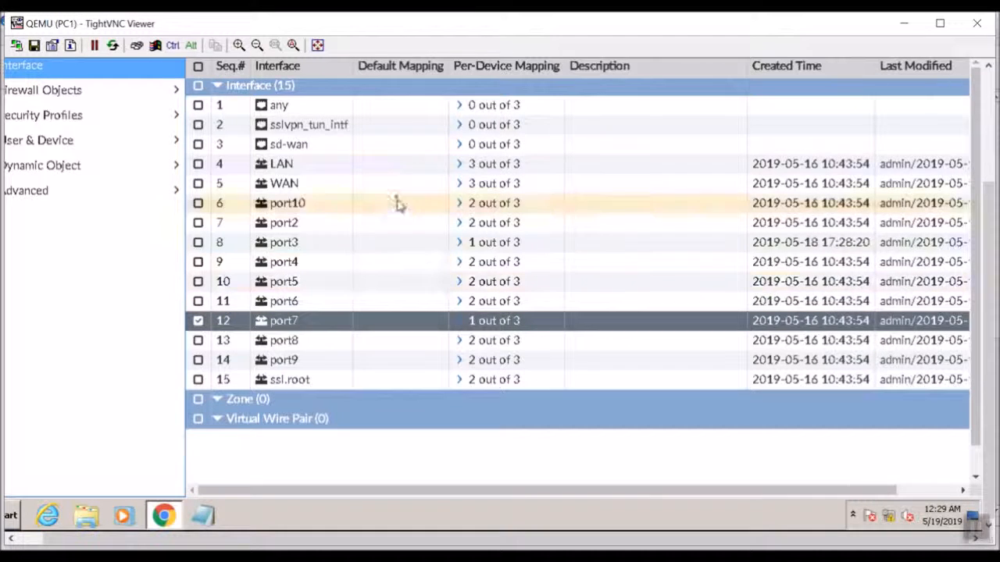
click(458, 165)
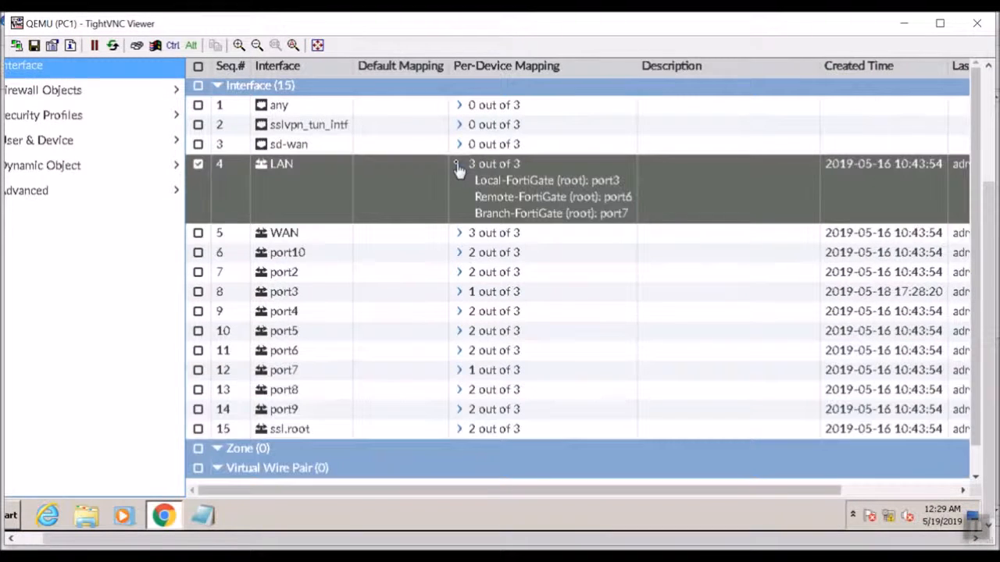
click(461, 236)
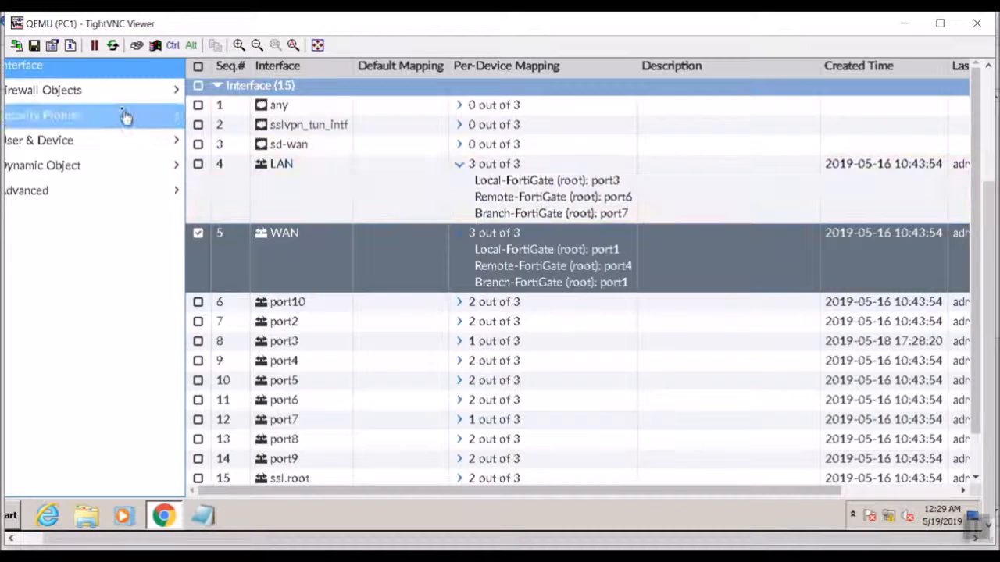
drag(263, 28, 284, 30)
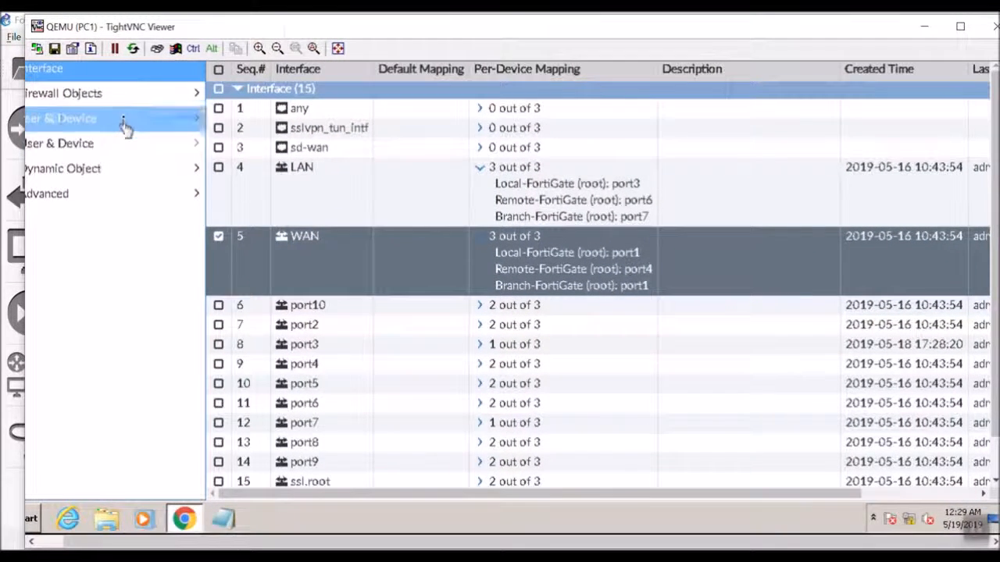
click(123, 95)
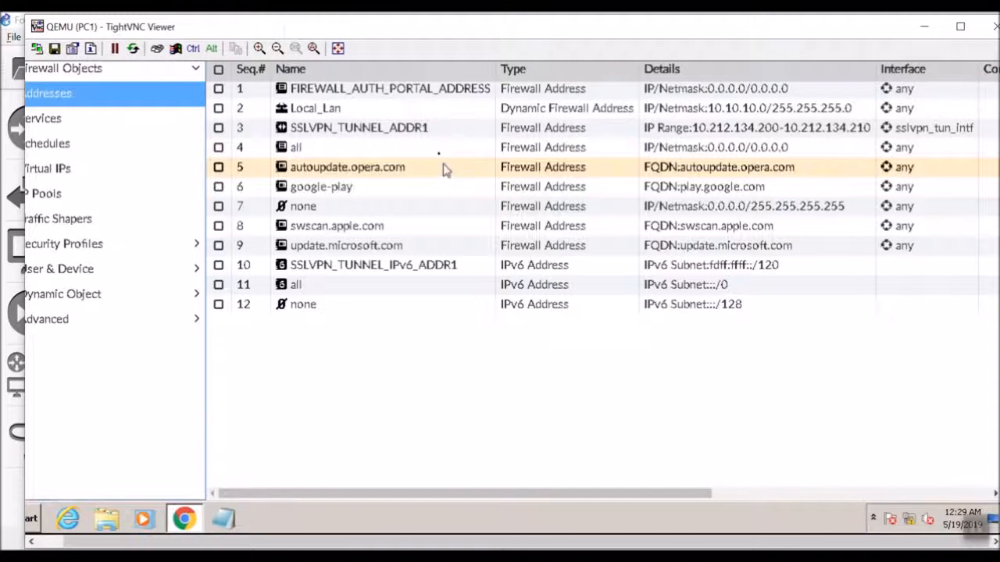
- Add a Branch-FortiGate(root) mapping of 10.10.30.0/255.255.255.0 with a comment to Local_Lan and save it
double_click(438, 114)
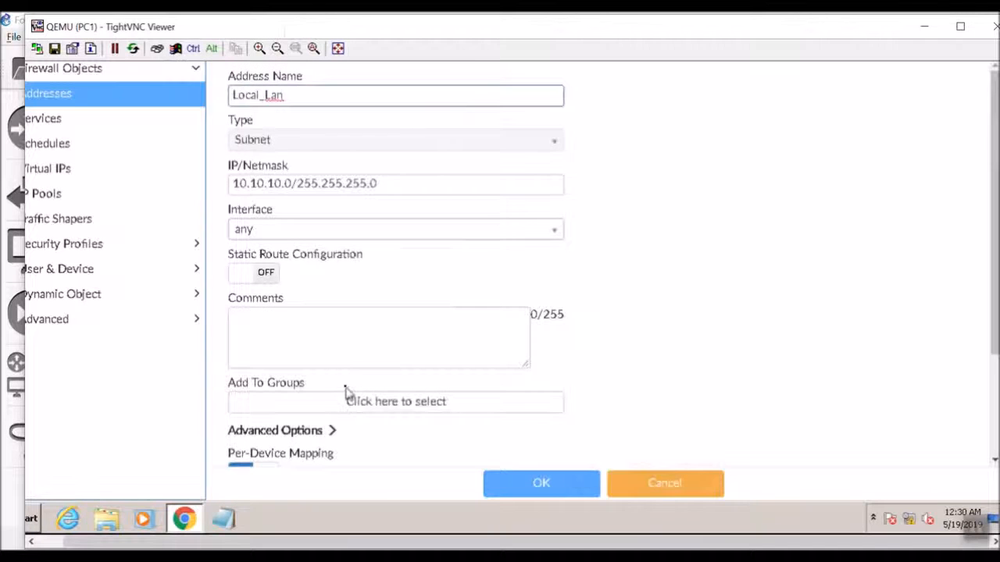
scroll(349, 401, down, 3)
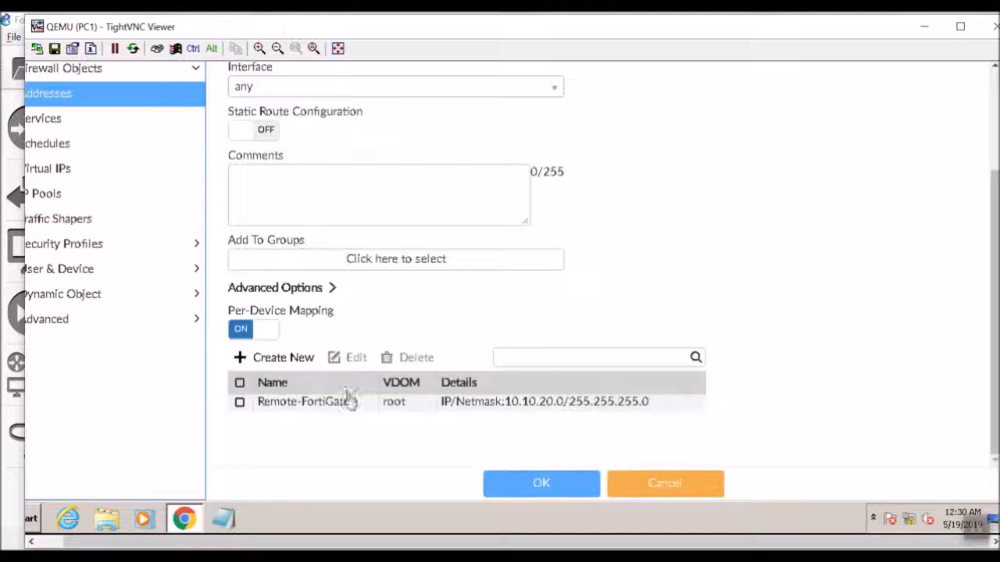
click(279, 366)
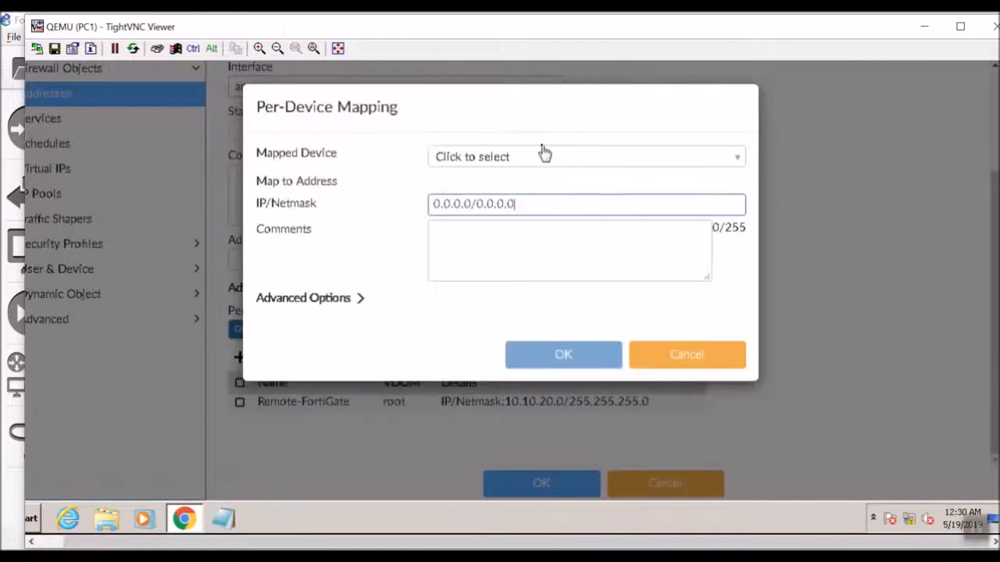
click(544, 155)
click(551, 230)
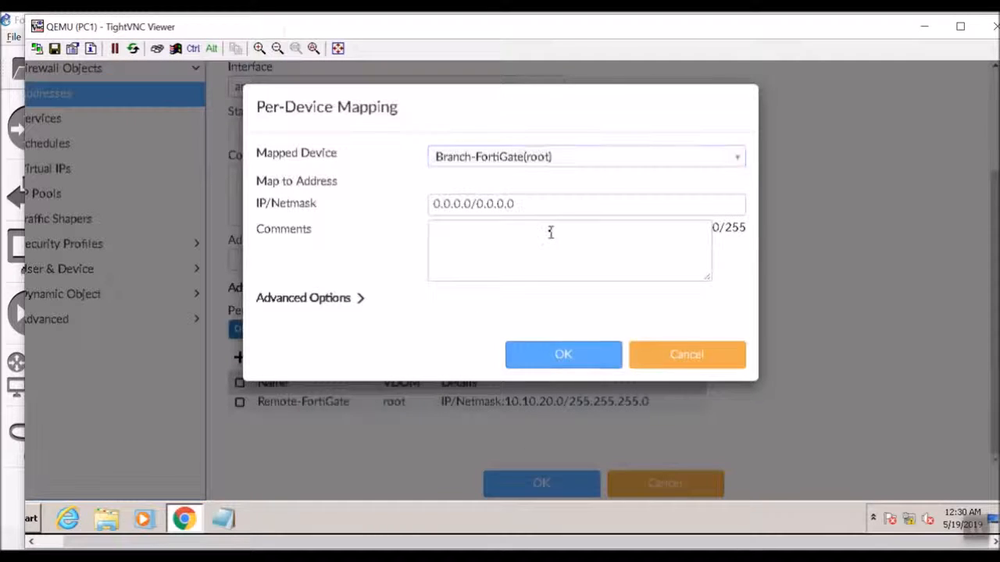
click(553, 199)
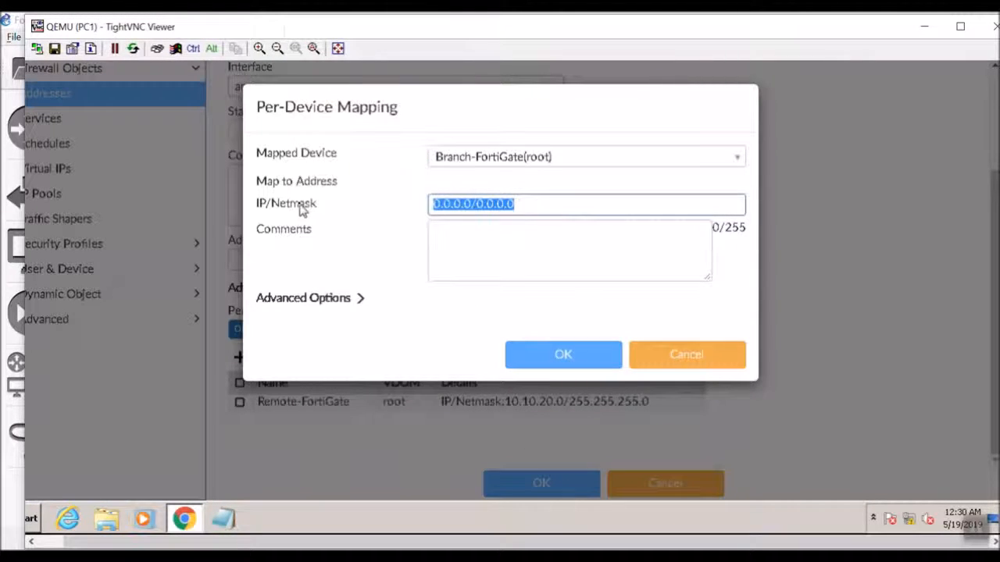
text(10)
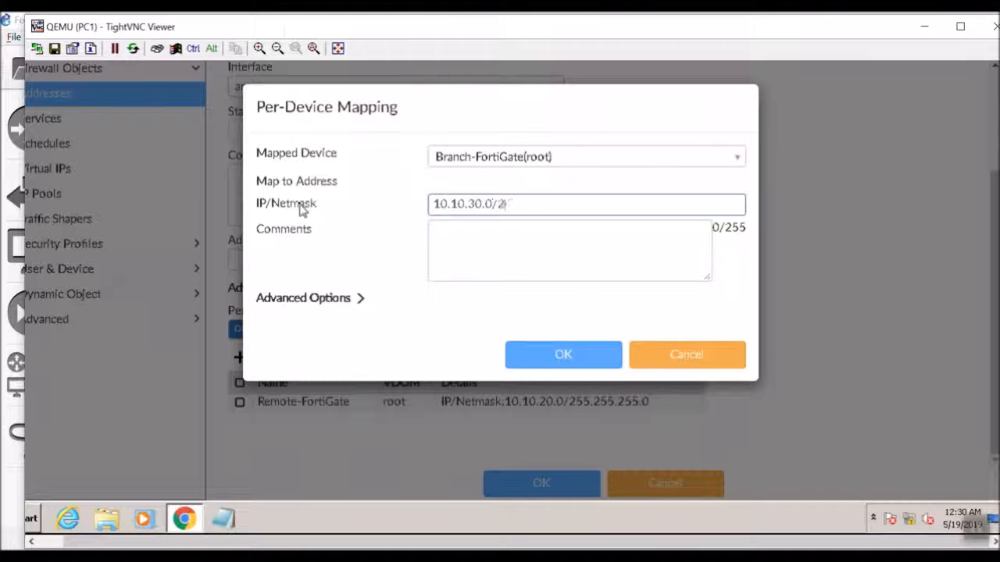
key(Tab)
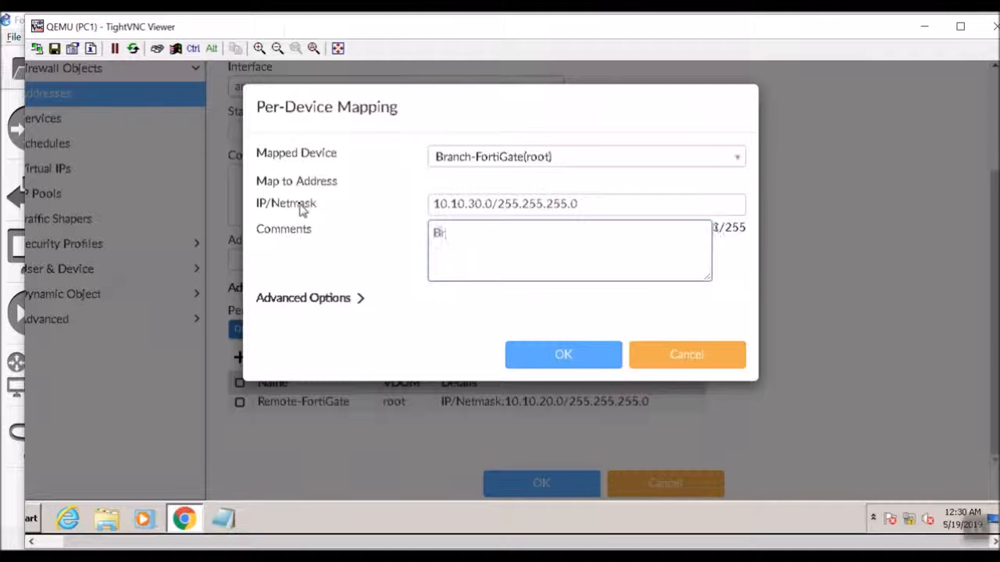
text(Branch-For)
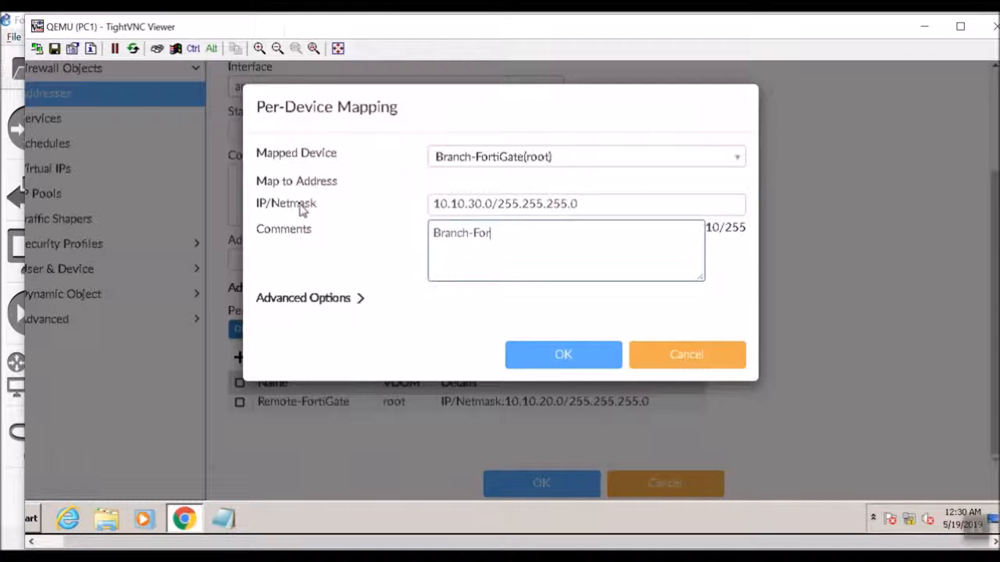
text(tiGate's Local Subnet)
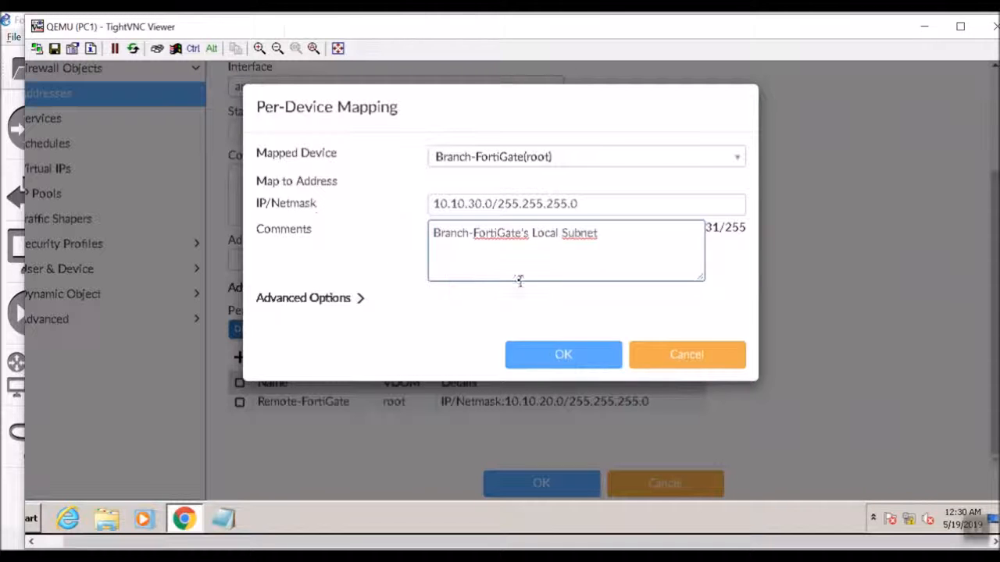
click(573, 354)
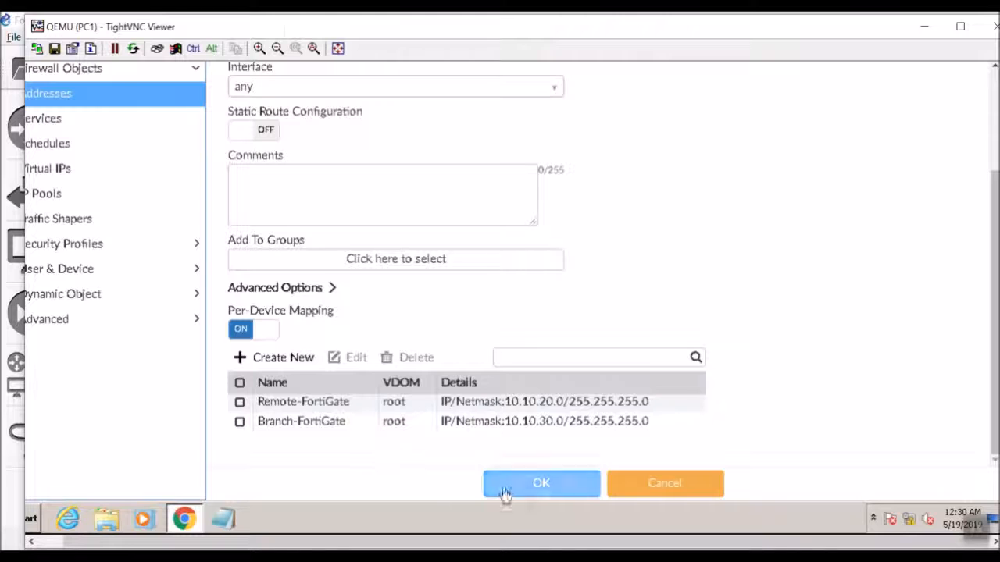
click(551, 488)
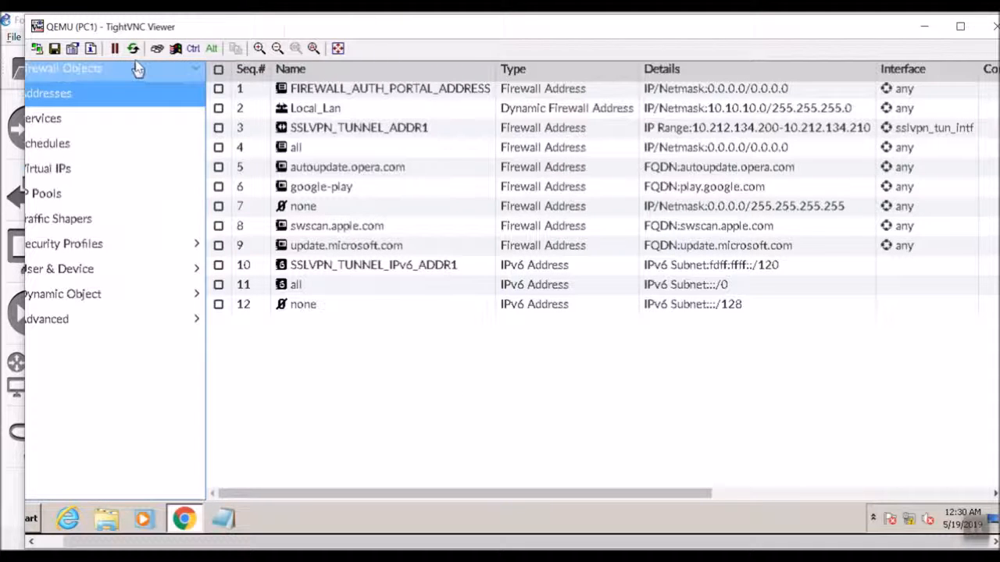
- Maximize the viewer and show the AntiVirus package's installation targets, Local-FortiGate and Remote-FortiGate
double_click(244, 32)
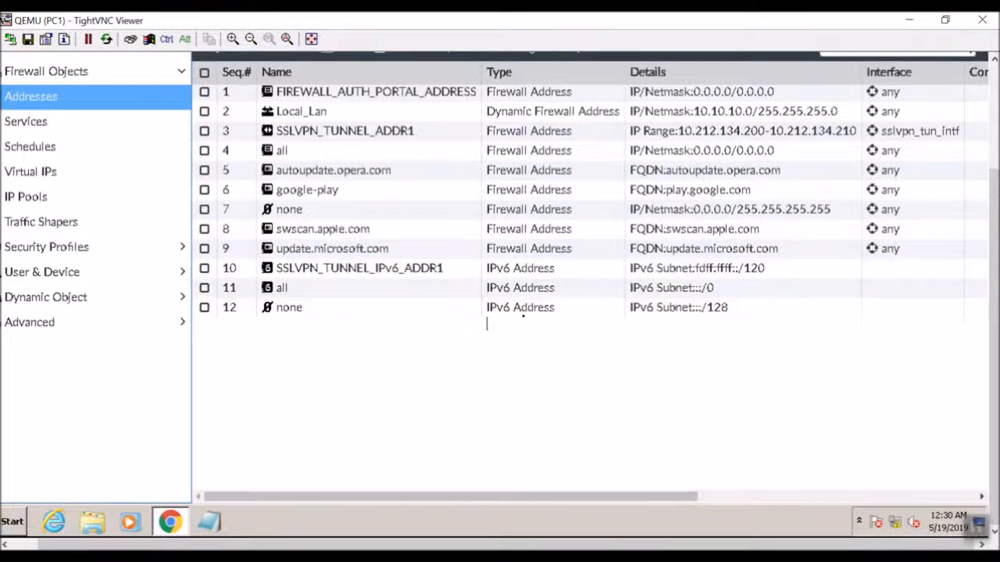
drag(994, 190, 994, 81)
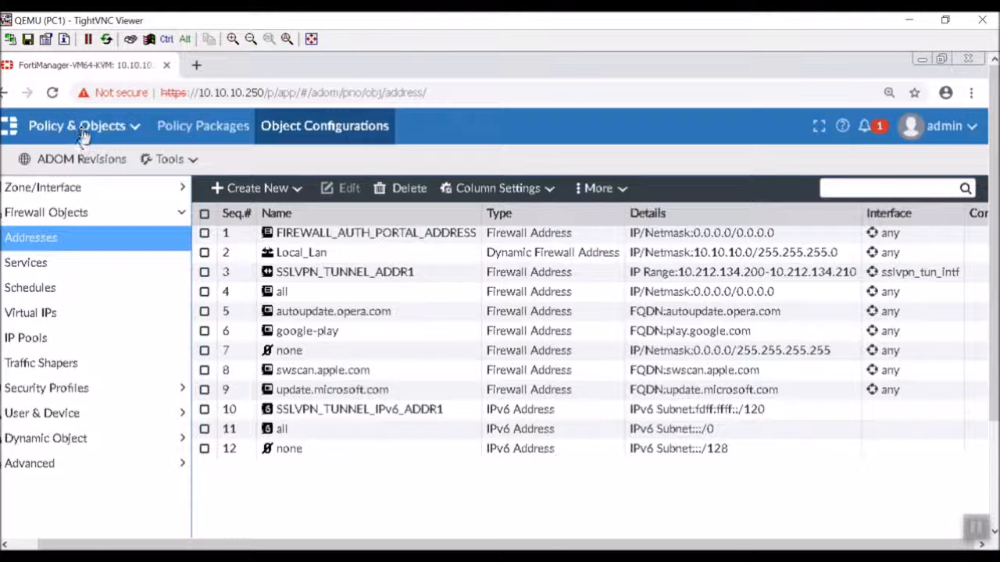
click(173, 131)
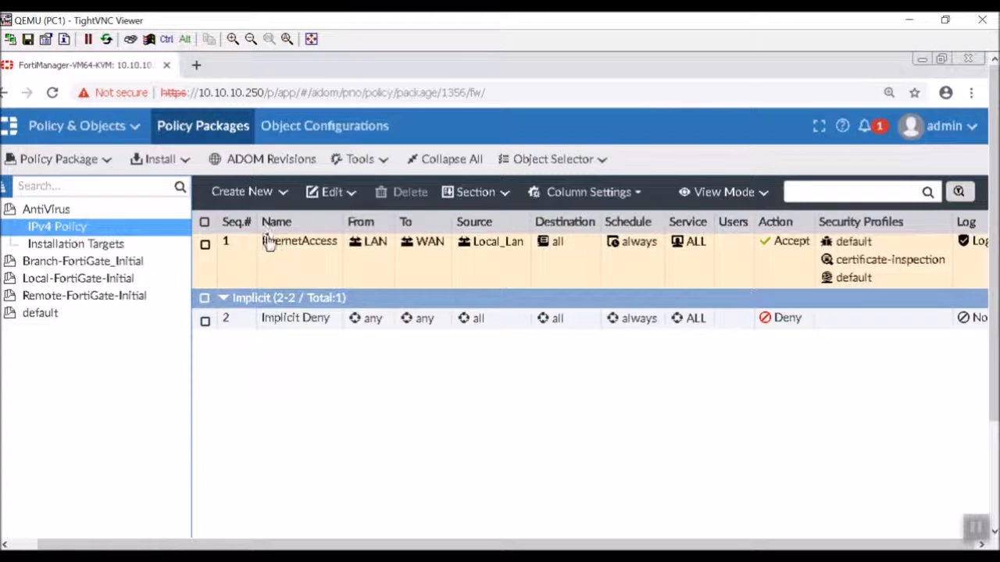
double_click(302, 260)
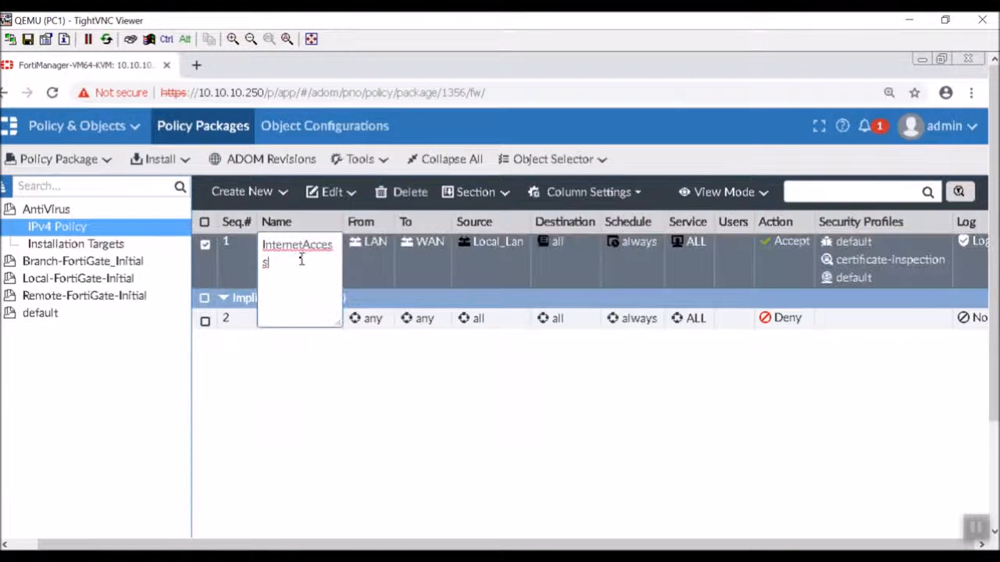
key(Return)
click(115, 245)
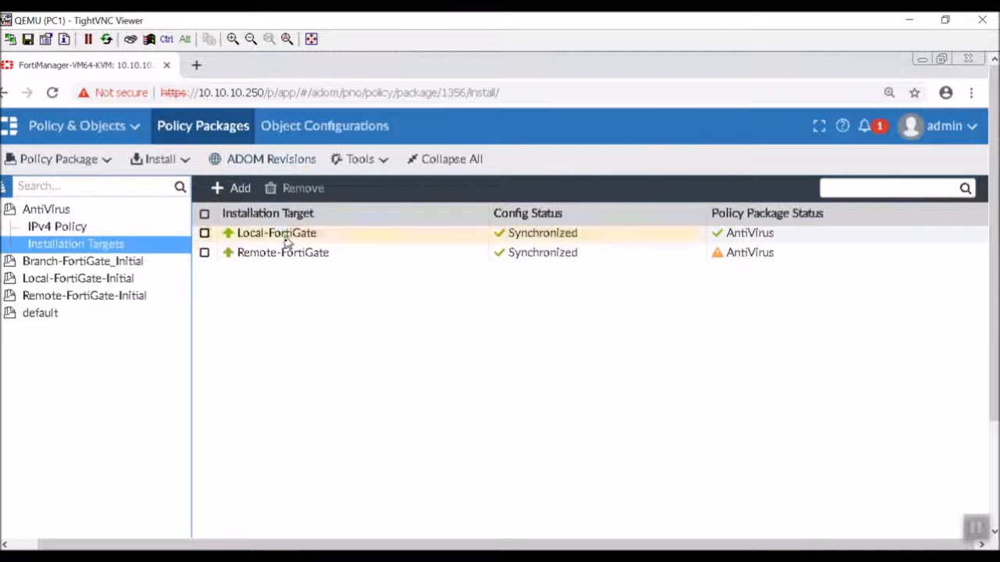
- Add Branch-FortiGate and Remote-FortiGate as AntiVirus package installation targets
click(233, 189)
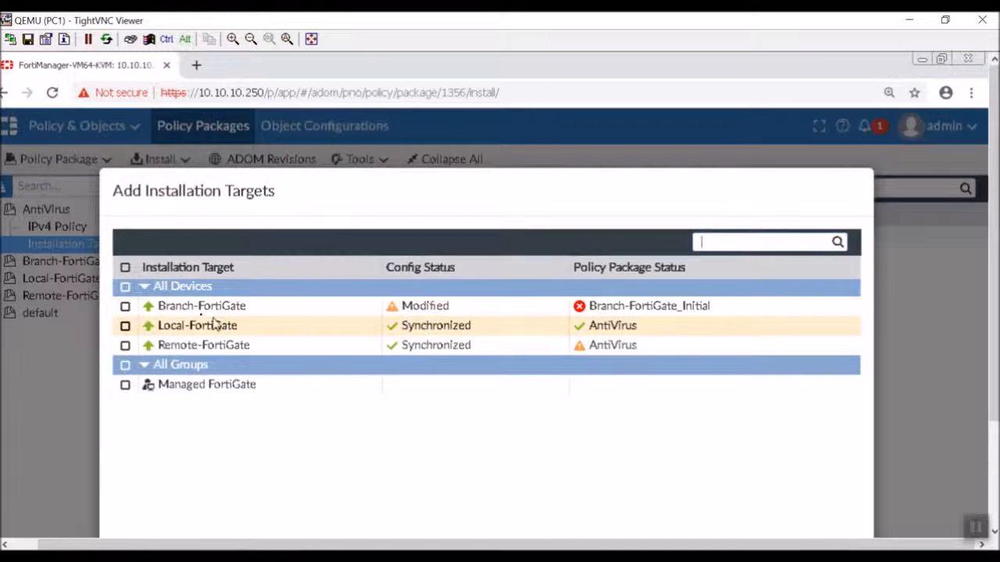
click(125, 306)
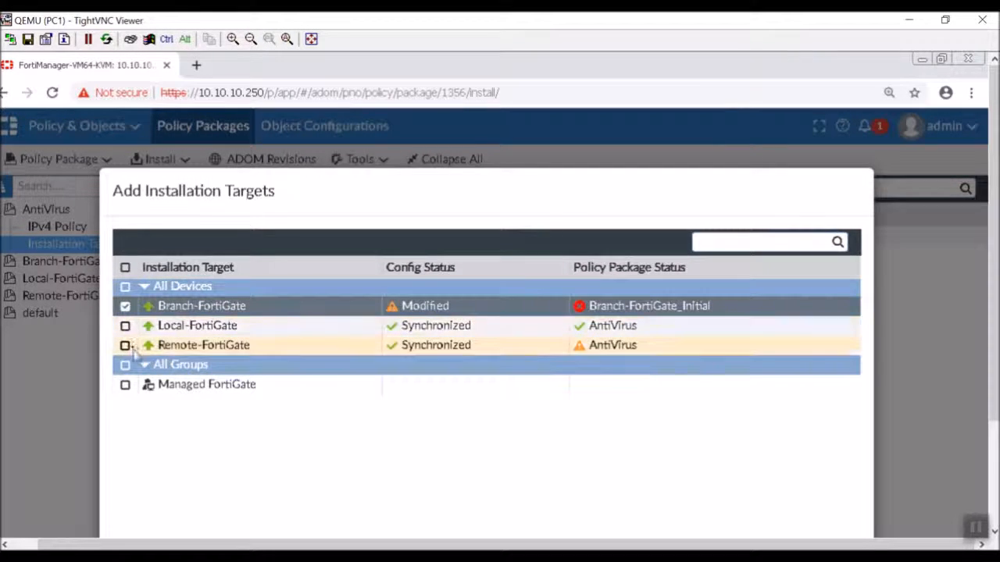
click(126, 346)
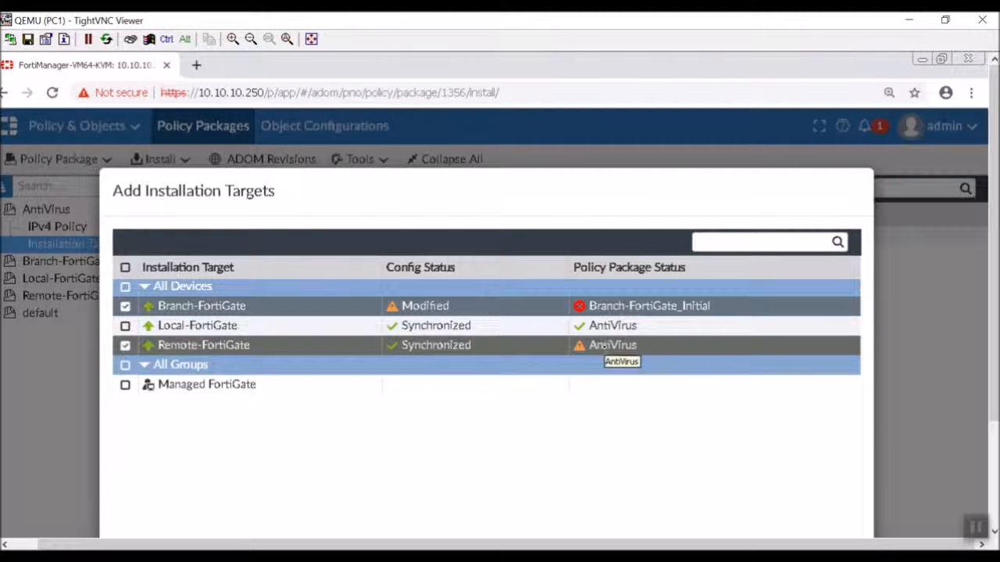
drag(413, 192, 375, 78)
click(460, 208)
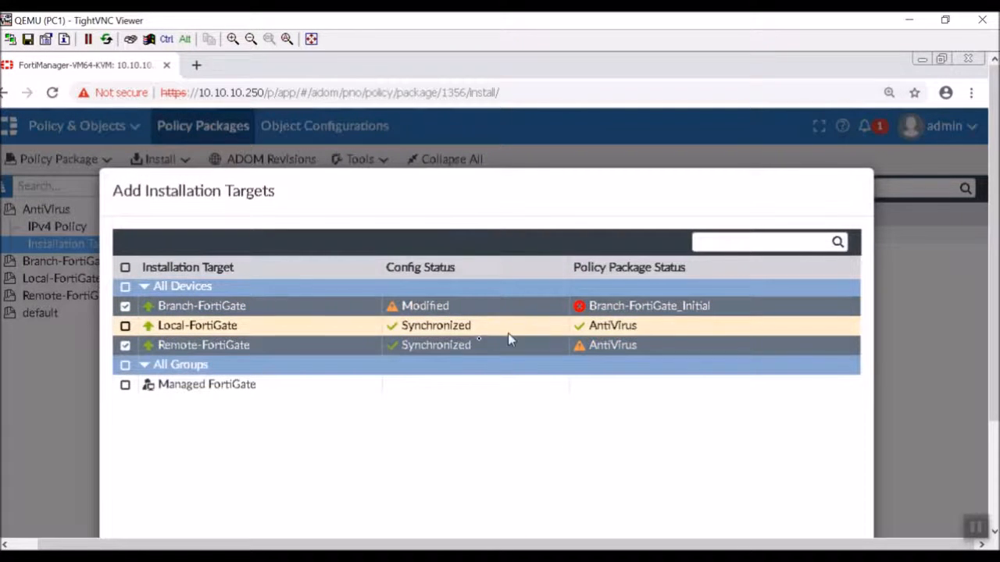
drag(530, 191, 504, 104)
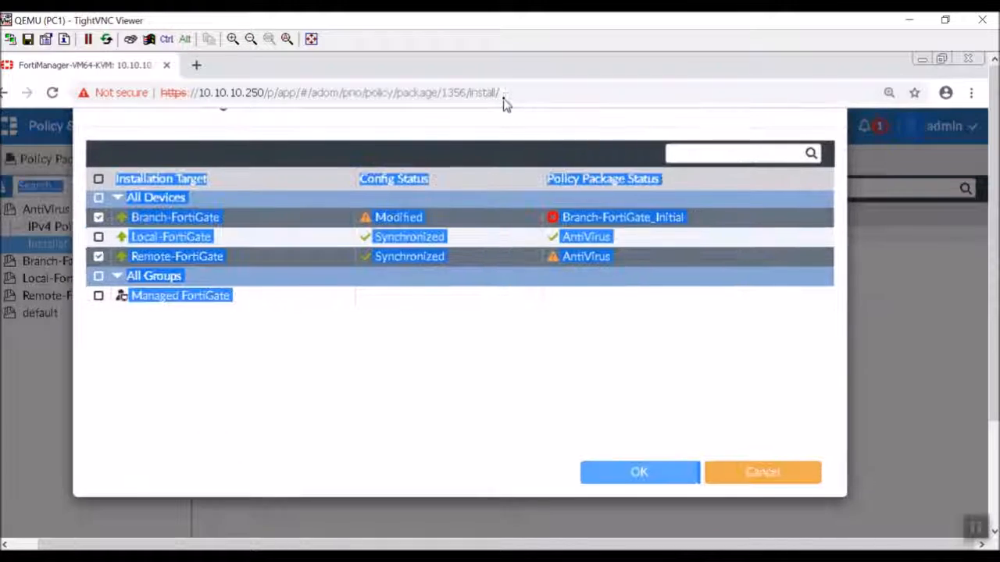
click(629, 479)
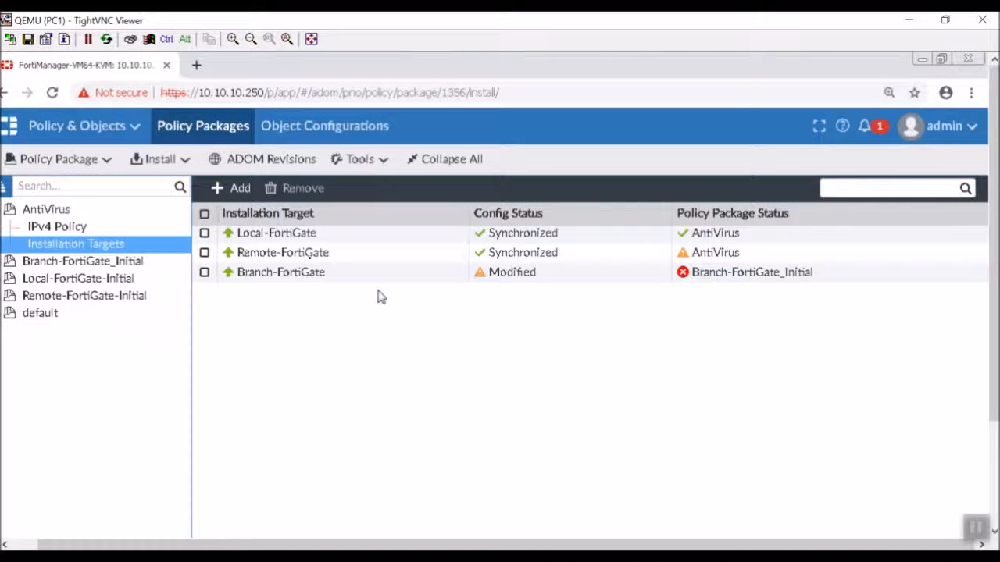
- Run the Install Wizard for Branch-FortiGate and Remote-FortiGate only, excluding Local-FortiGate, until Ready to Install
click(182, 162)
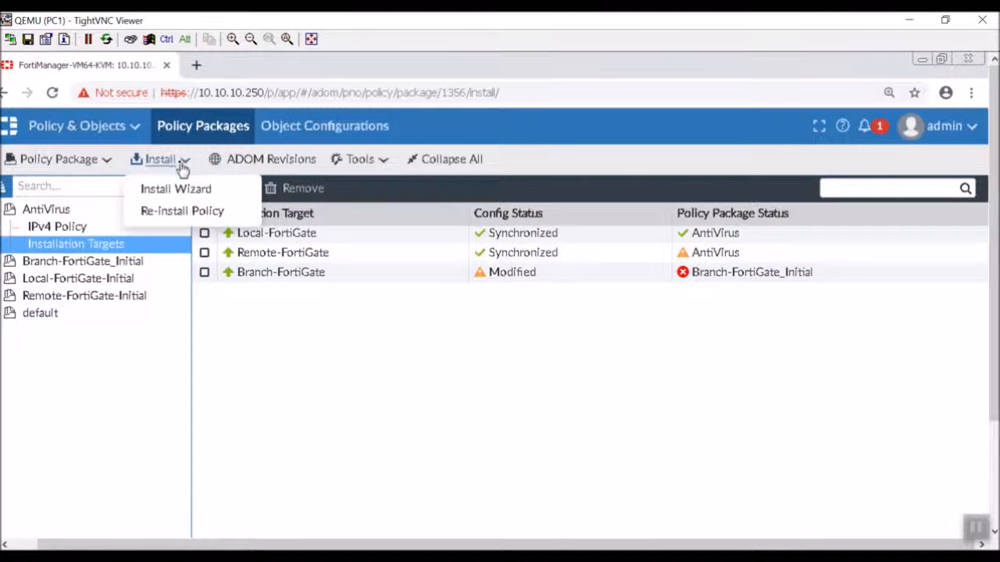
click(189, 192)
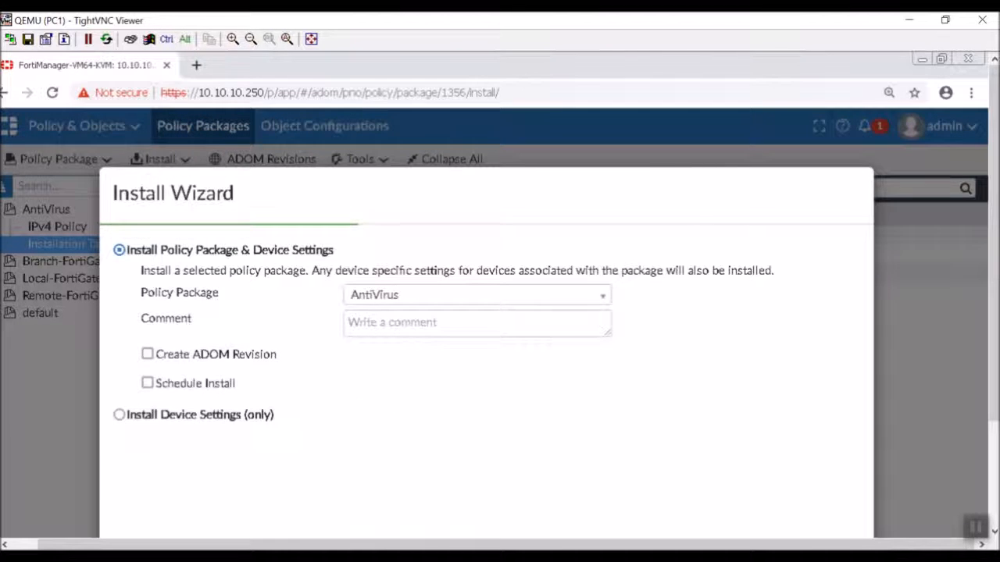
drag(441, 200, 434, 150)
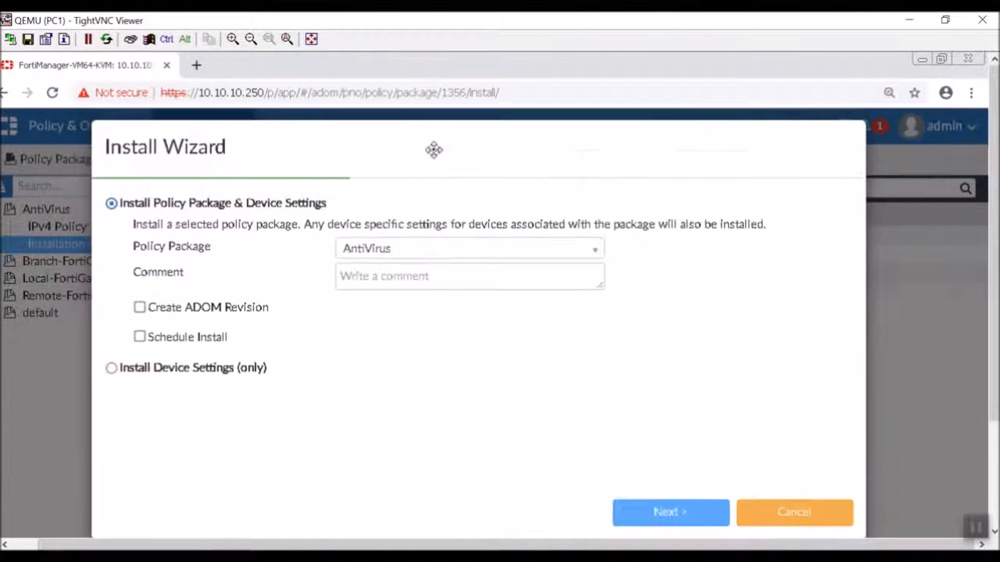
click(663, 521)
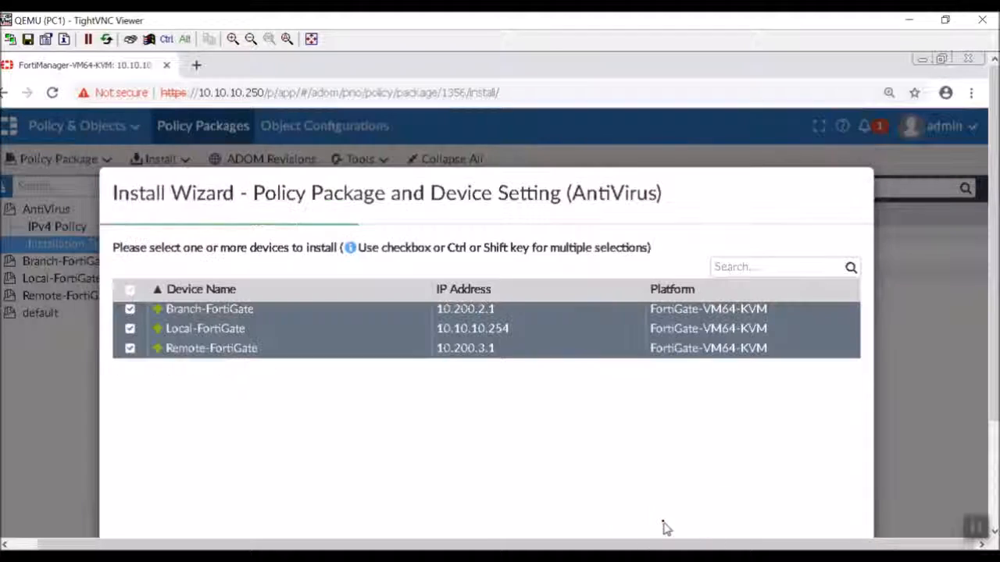
click(130, 329)
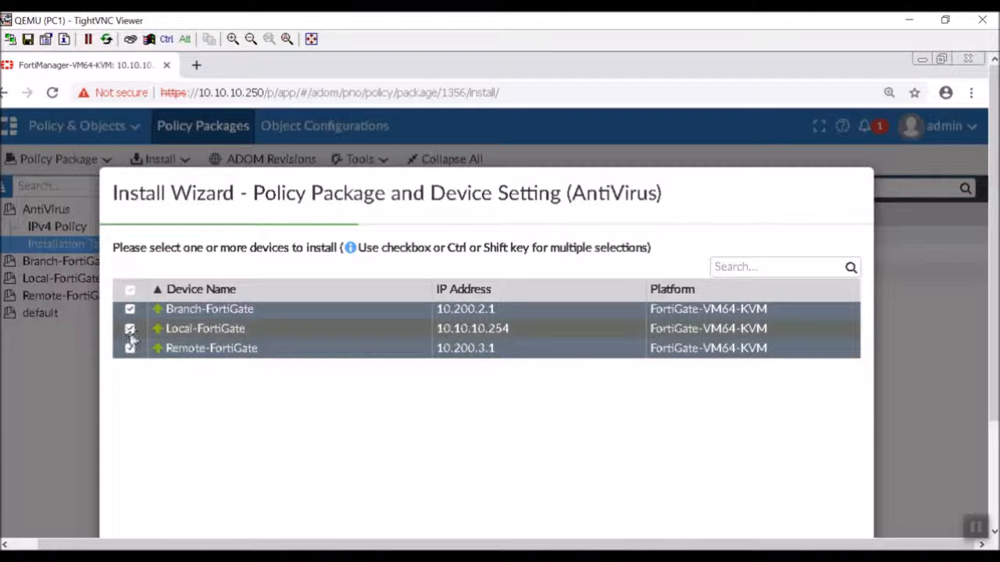
drag(531, 183, 524, 92)
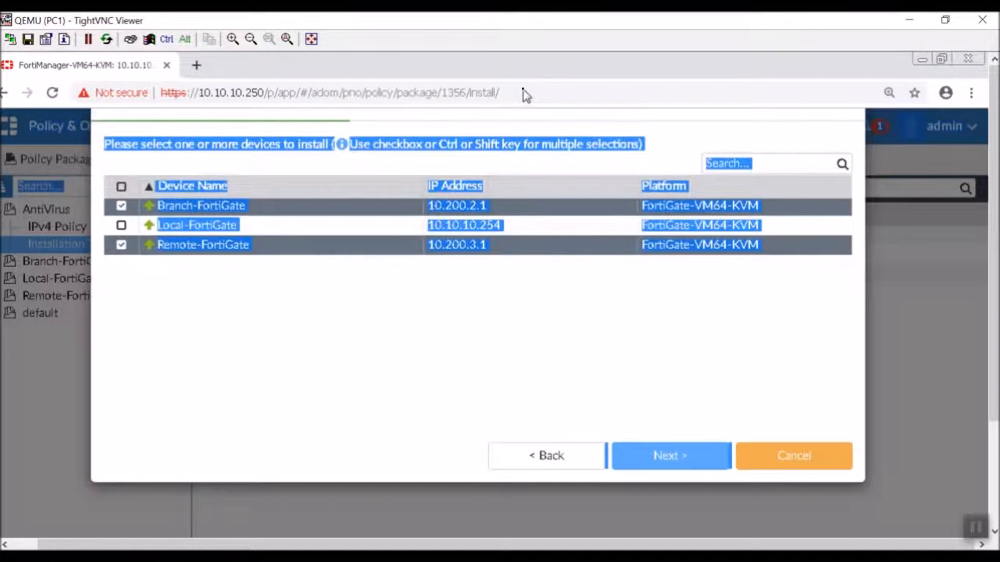
click(687, 457)
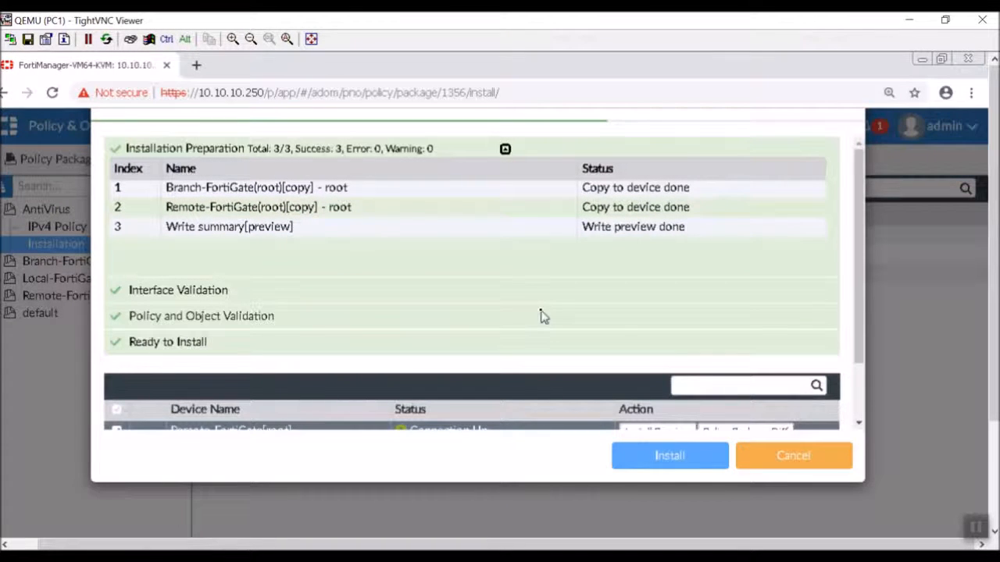
scroll(544, 315, down, 2)
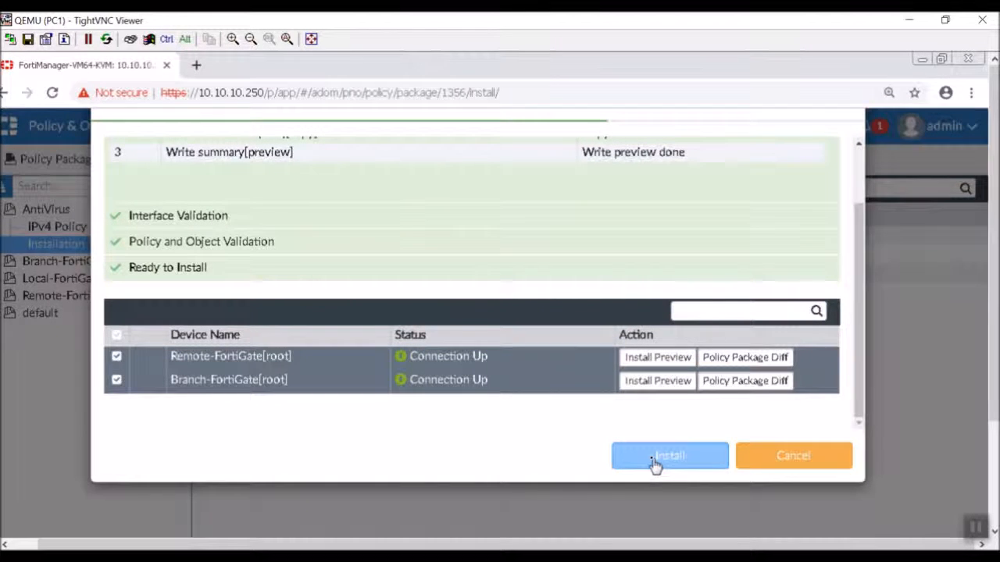
- Review Remote-FortiGate's policy differences, then start installing AntiVirus on both devices
click(762, 360)
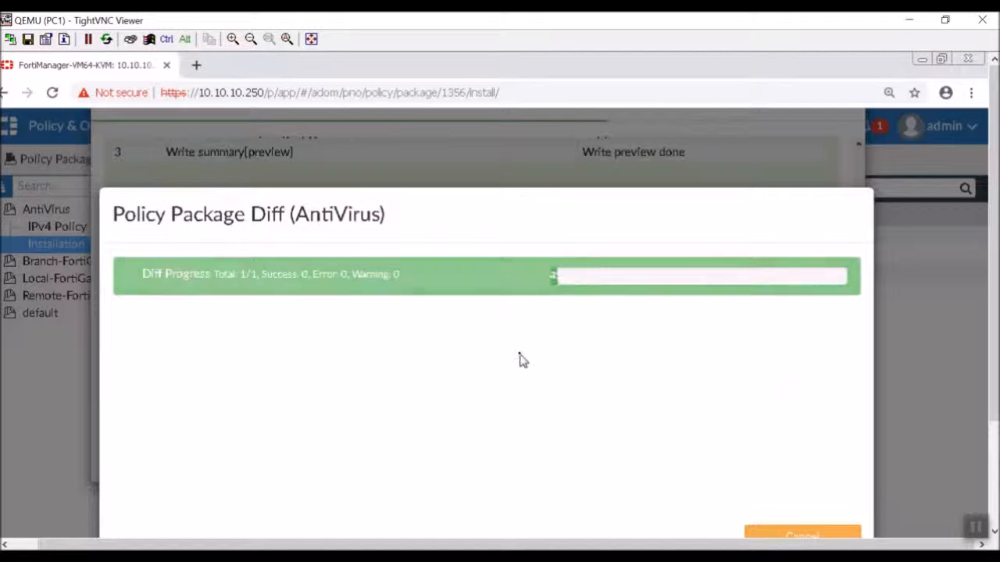
drag(994, 193, 995, 248)
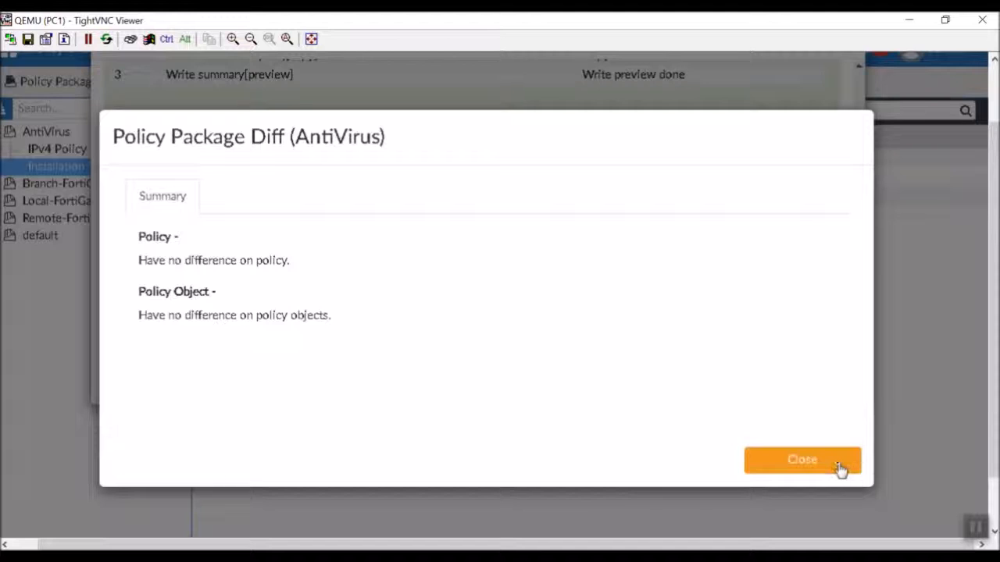
click(802, 461)
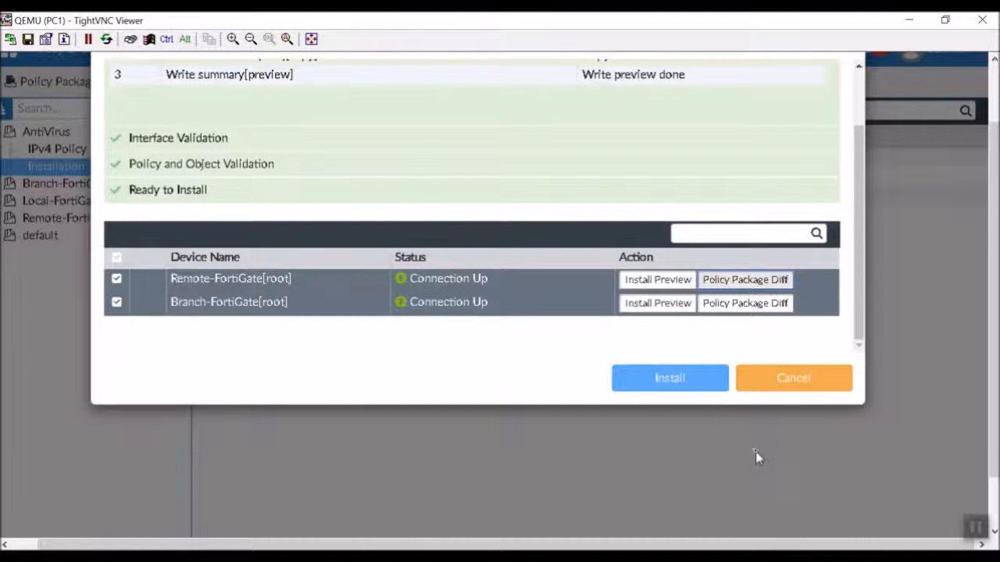
scroll(547, 332, up, 2)
scroll(575, 162, down, 2)
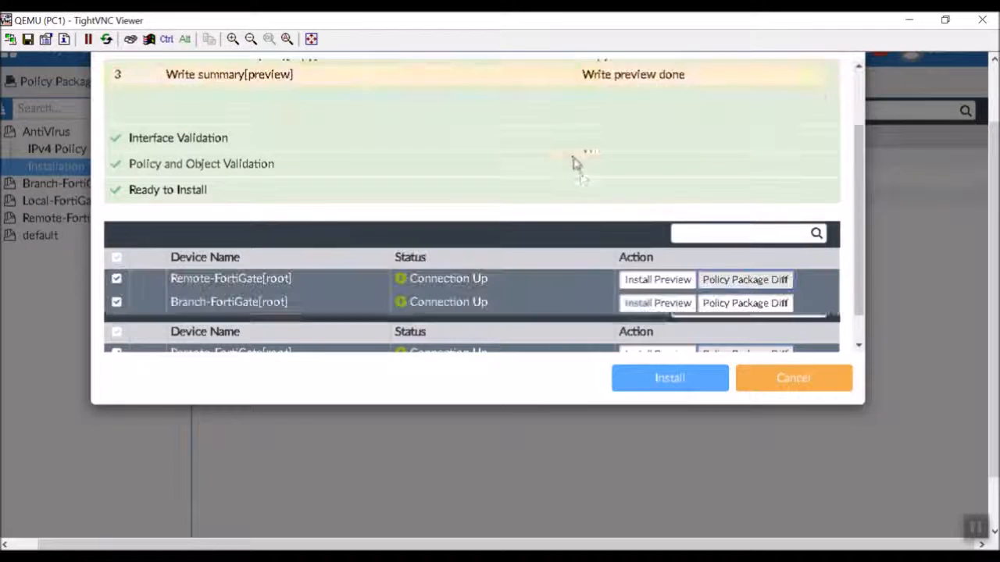
click(686, 393)
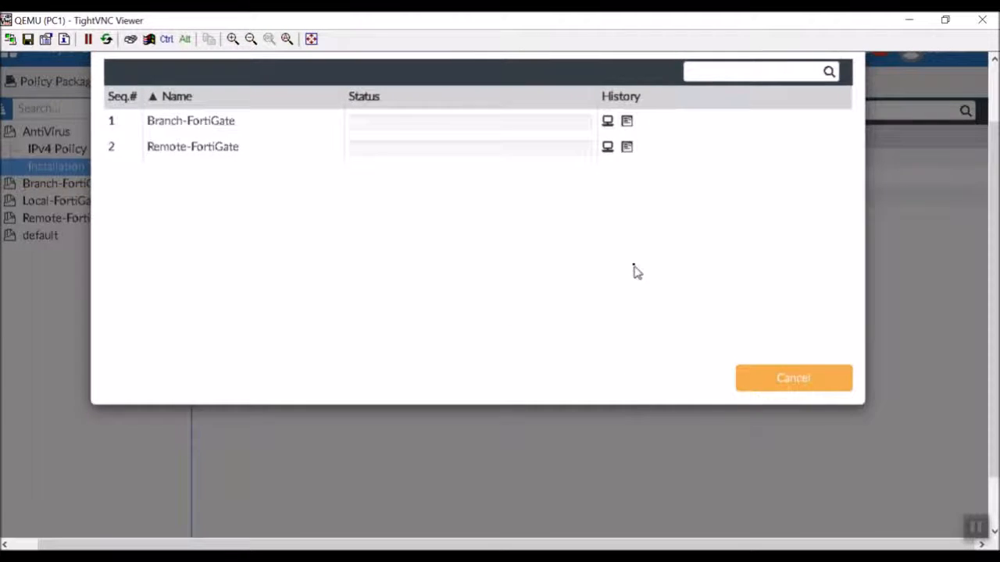
- Read through Branch-FortiGate's AntiVirus install log
click(626, 124)
scroll(465, 356, down, 10)
scroll(464, 355, down, 15)
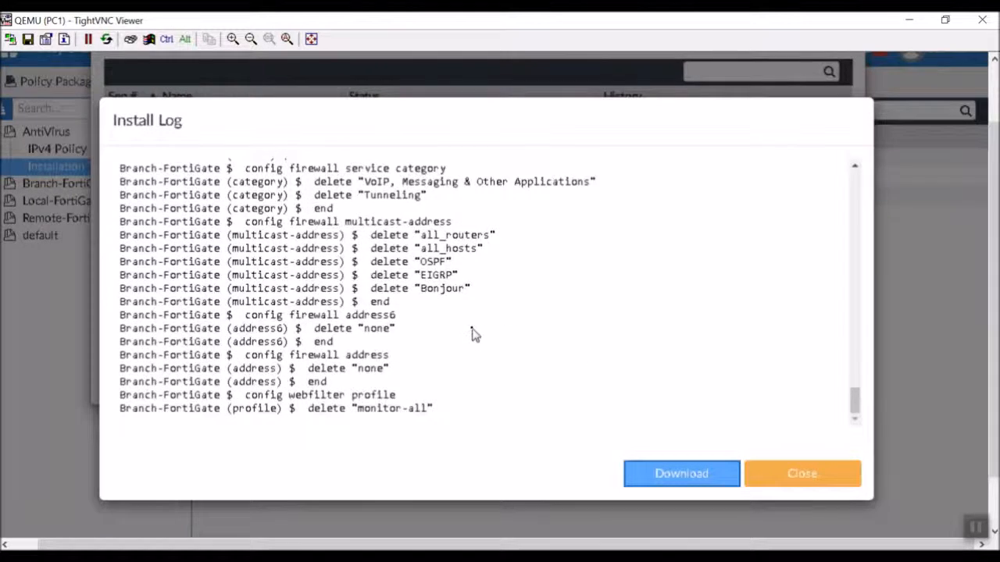
scroll(472, 334, up, 20)
scroll(473, 334, down, 15)
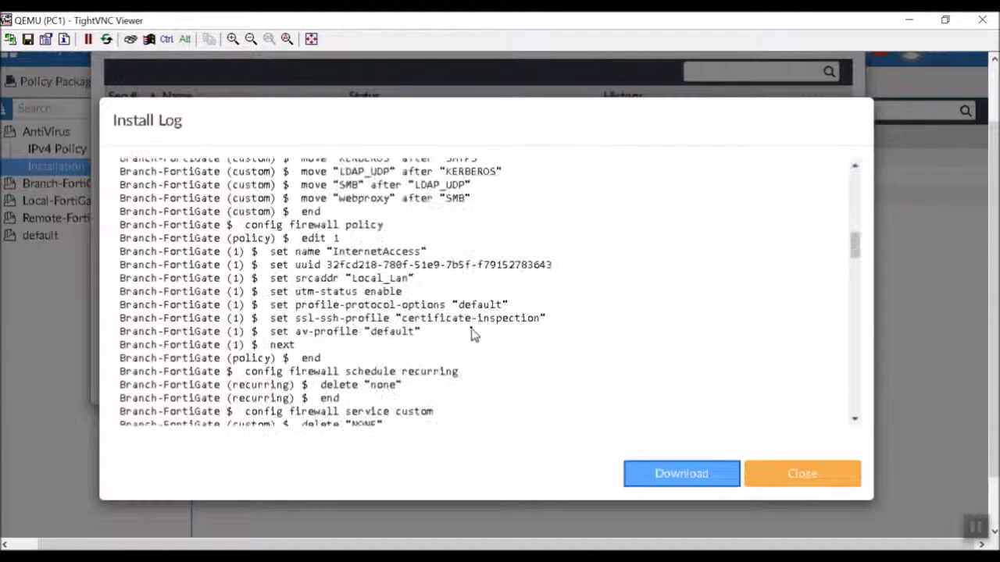
scroll(473, 335, down, 2)
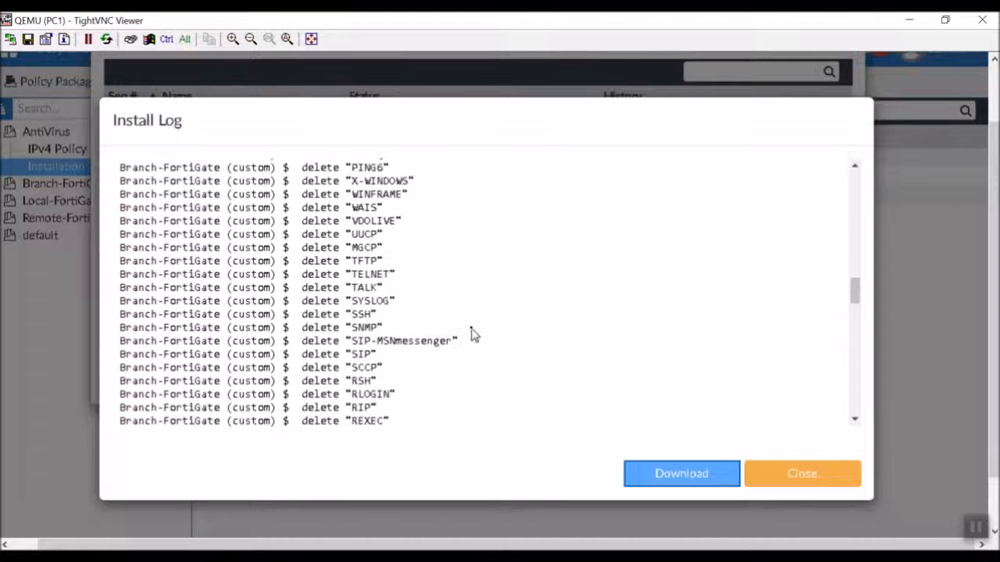
scroll(473, 334, down, 4)
scroll(472, 335, down, 6)
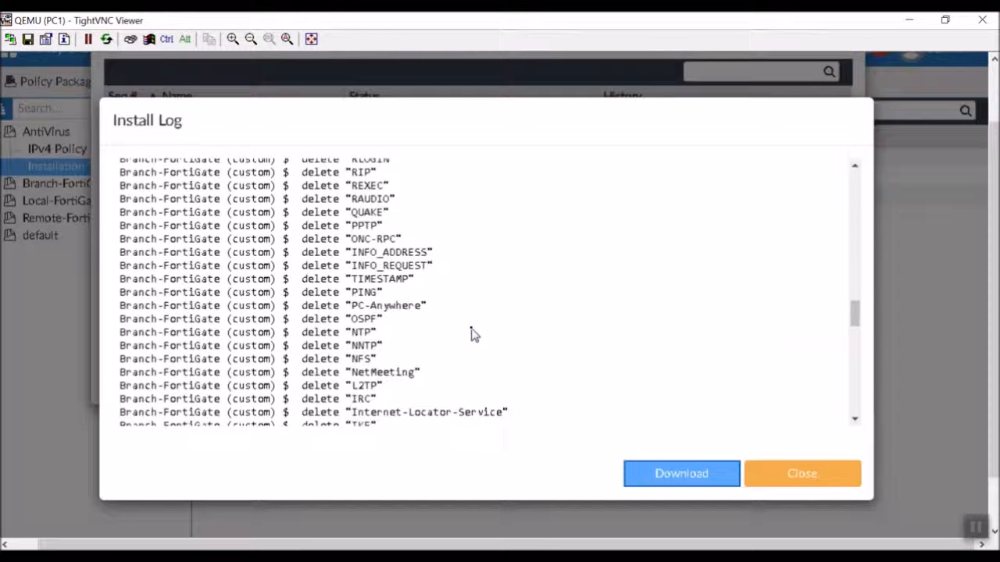
scroll(472, 335, down, 4)
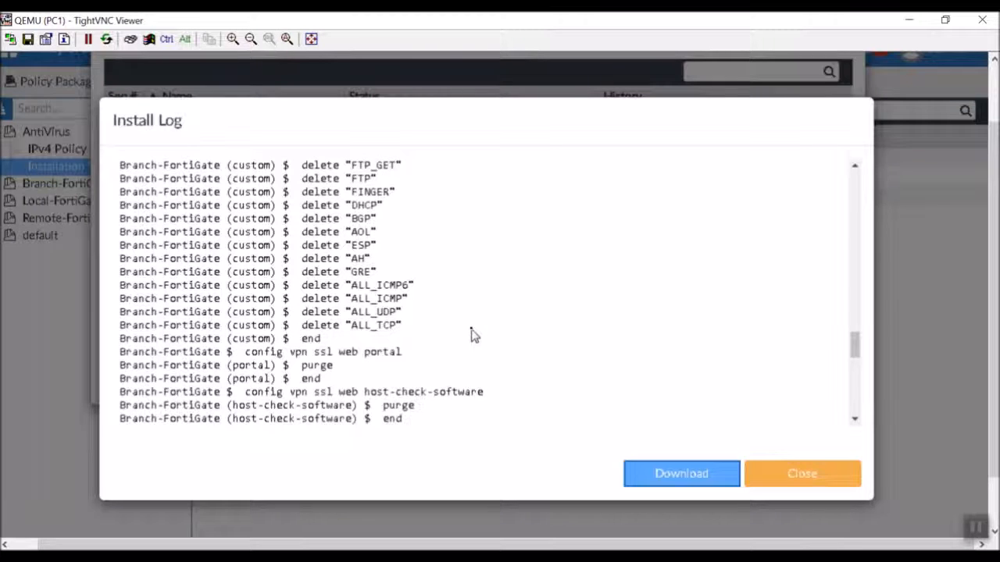
scroll(473, 334, down, 10)
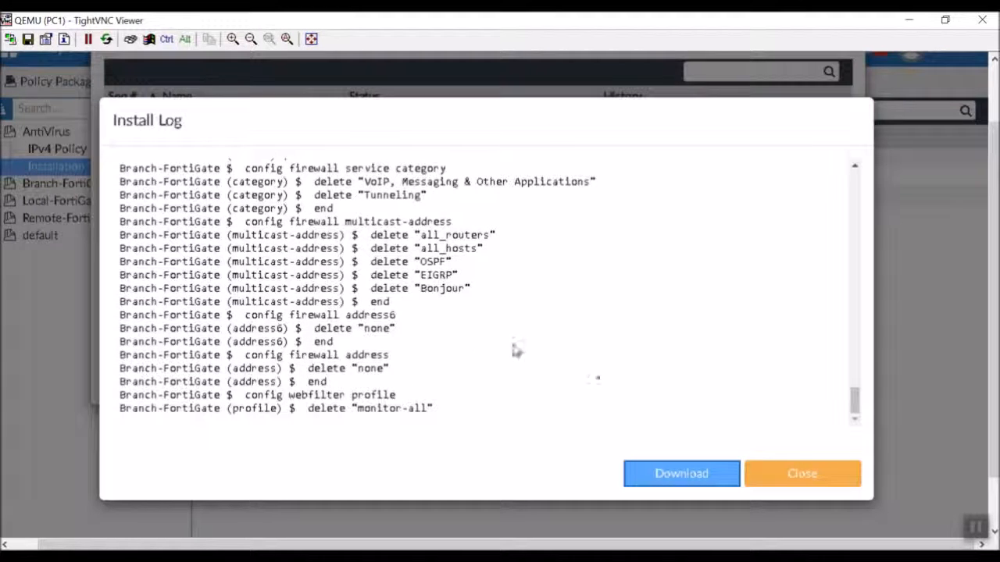
click(804, 479)
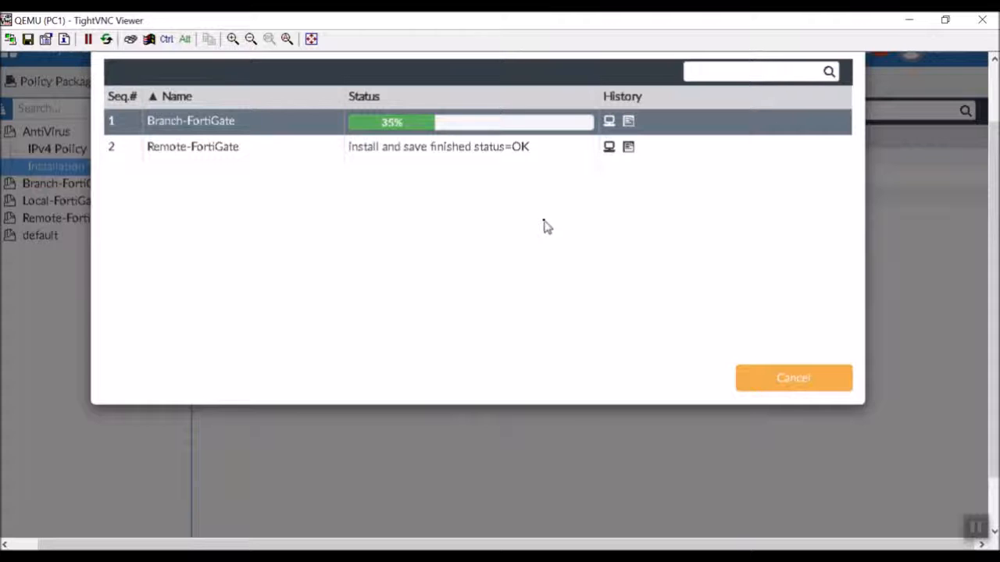
click(628, 121)
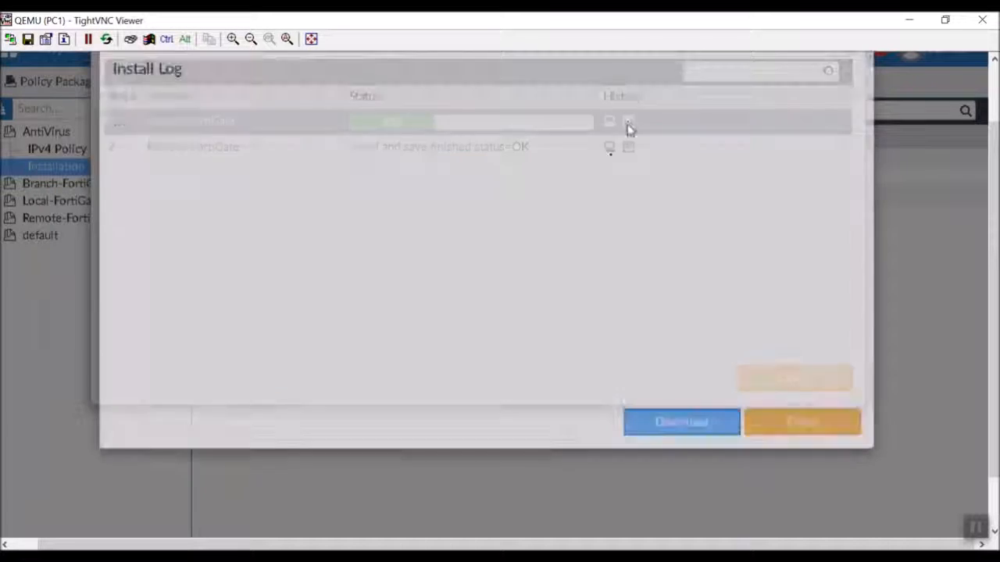
scroll(516, 291, down, 20)
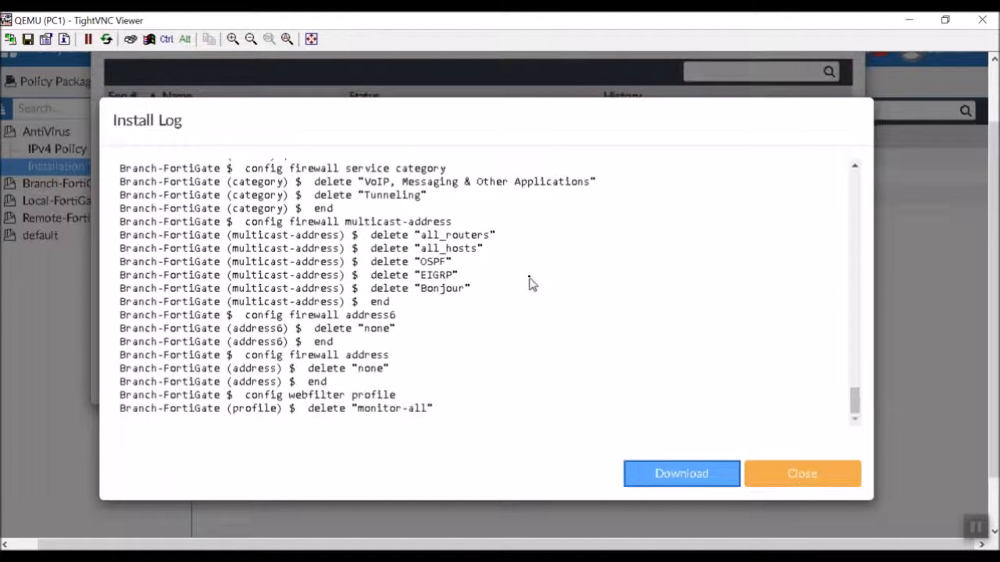
click(820, 478)
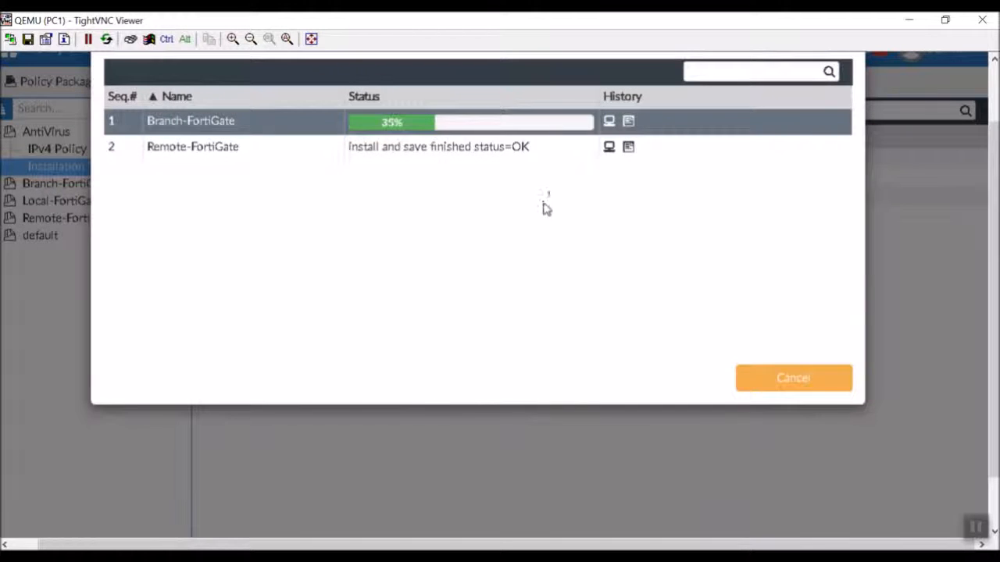
- Check Branch-FortiGate's install history, finish the wizard, and move the viewer aside to reveal the GNS3 topology
click(610, 122)
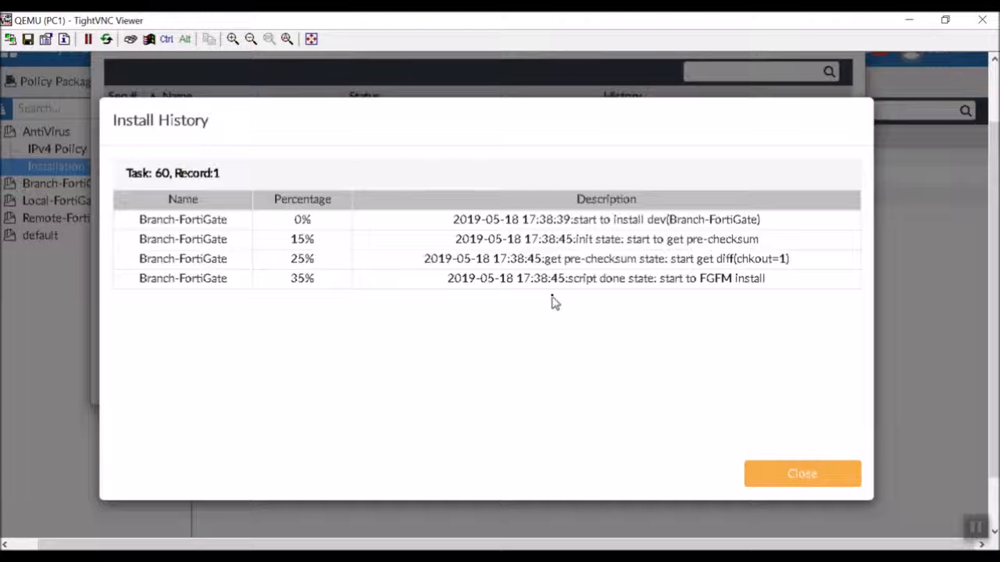
click(781, 468)
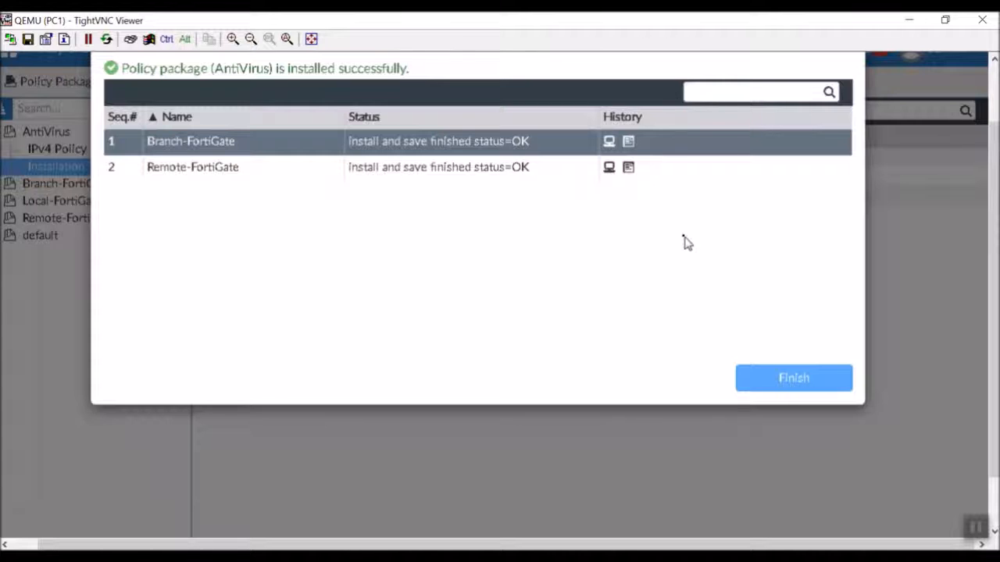
click(817, 384)
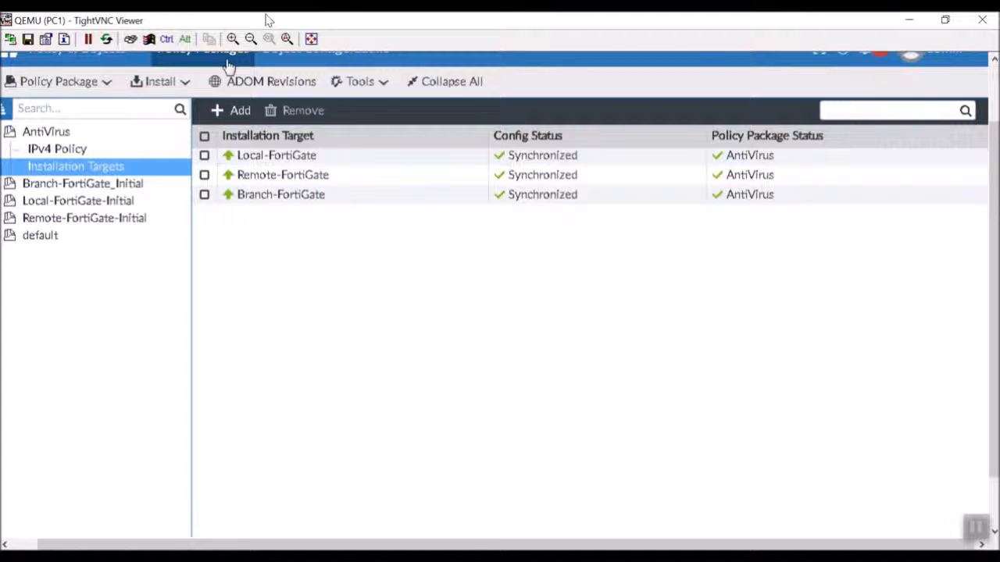
drag(266, 21, 348, 482)
- Ping google.com from PC-2's console, getting five replies from 216.58.216.110, then close the console
click(393, 409)
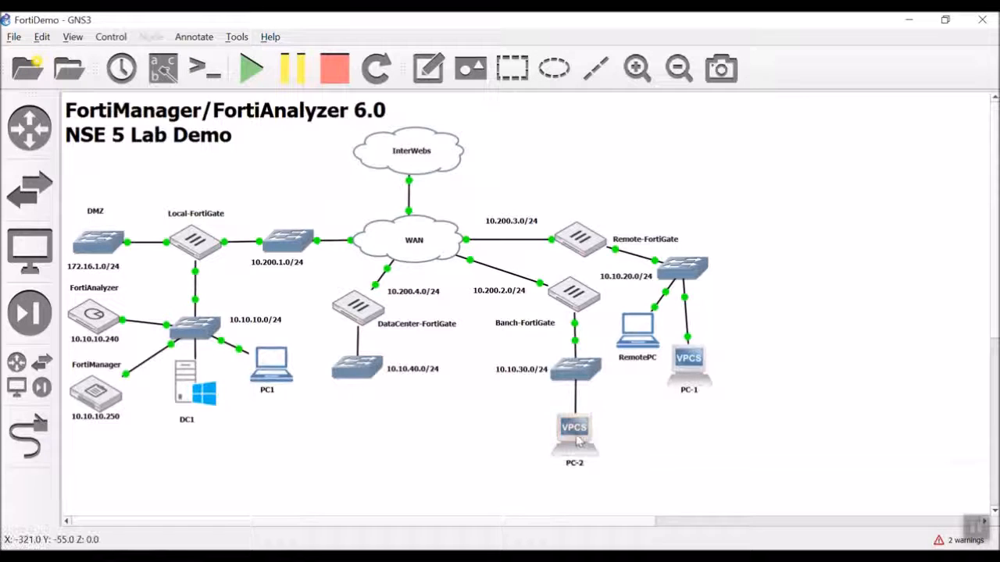
mouse_move(578, 441)
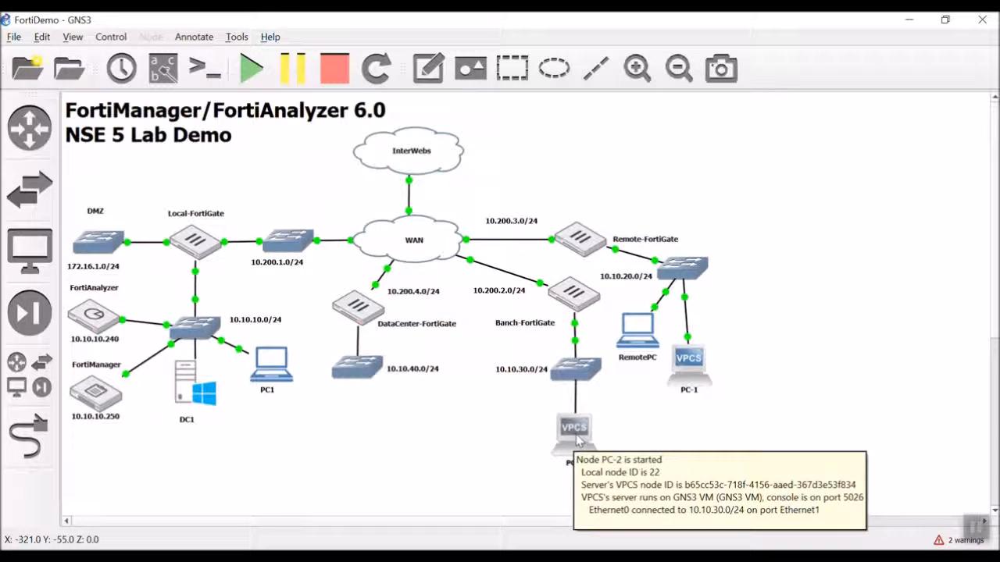
double_click(578, 442)
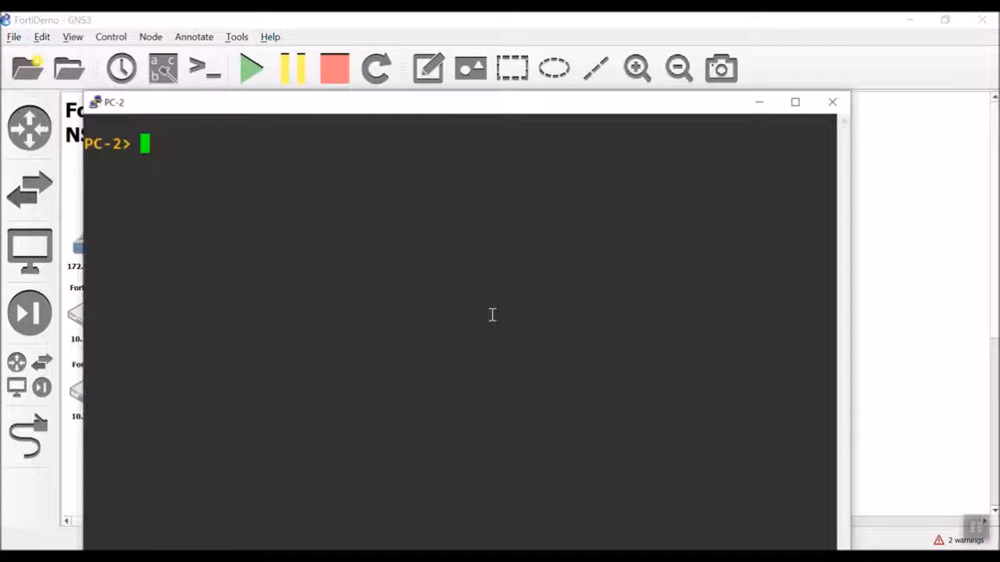
drag(446, 109, 442, 54)
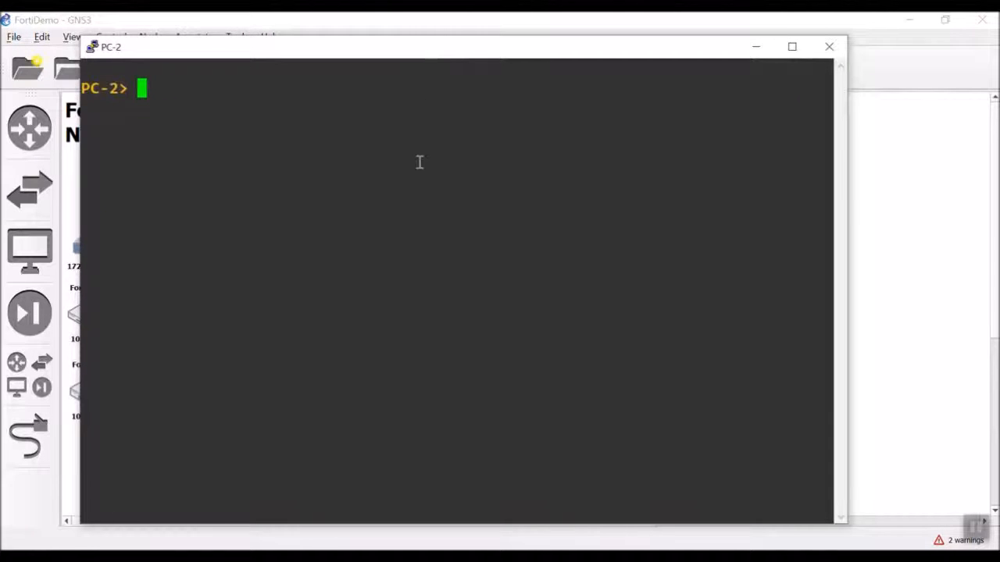
text(ping google)
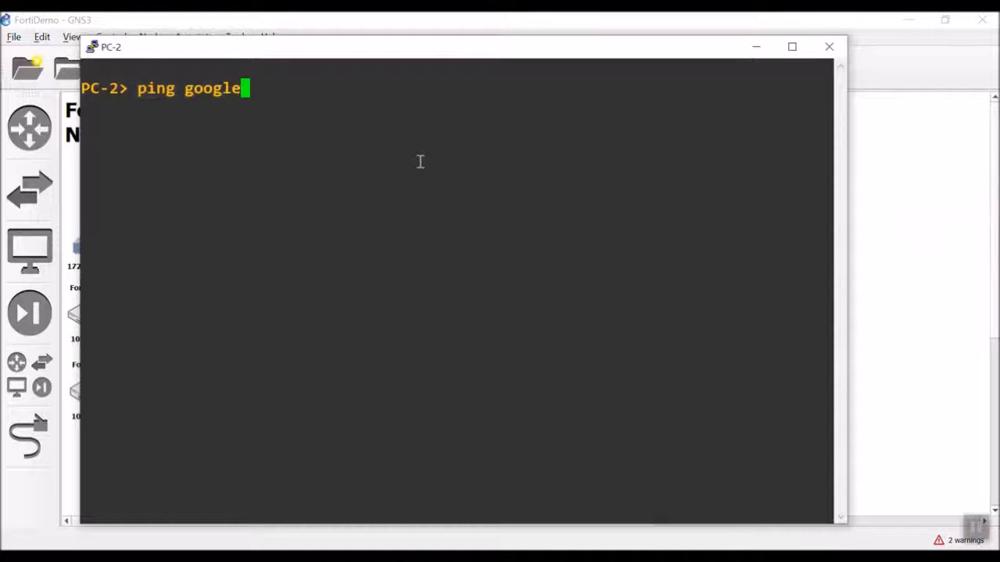
text(.com)
key(BackSpace)
text(om)
key(Return)
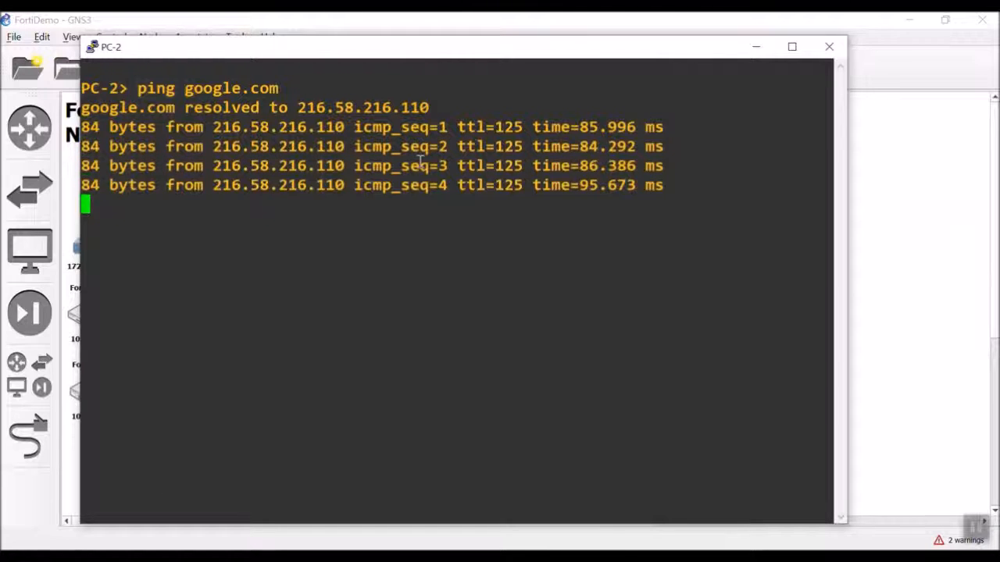
click(829, 46)
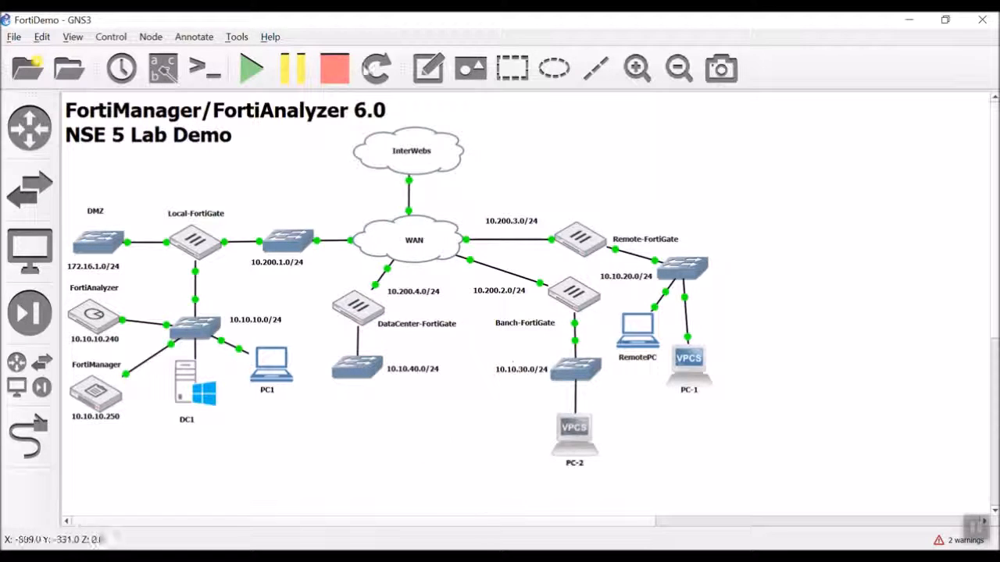
- Restore GNS3, inspect the DataCenter-FortiGate node's info, then return to the FortiManager viewer
drag(334, 21, 354, 38)
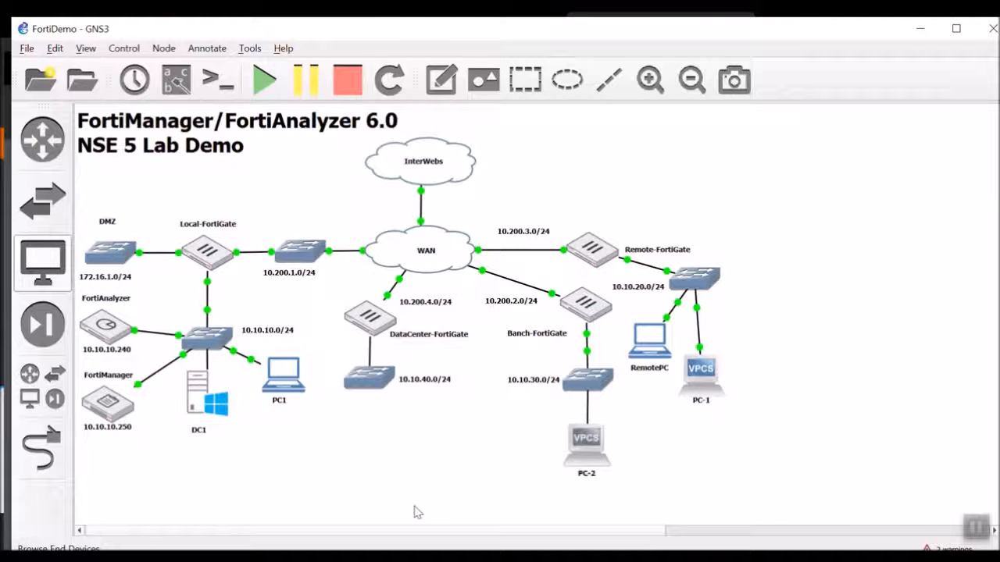
mouse_move(392, 312)
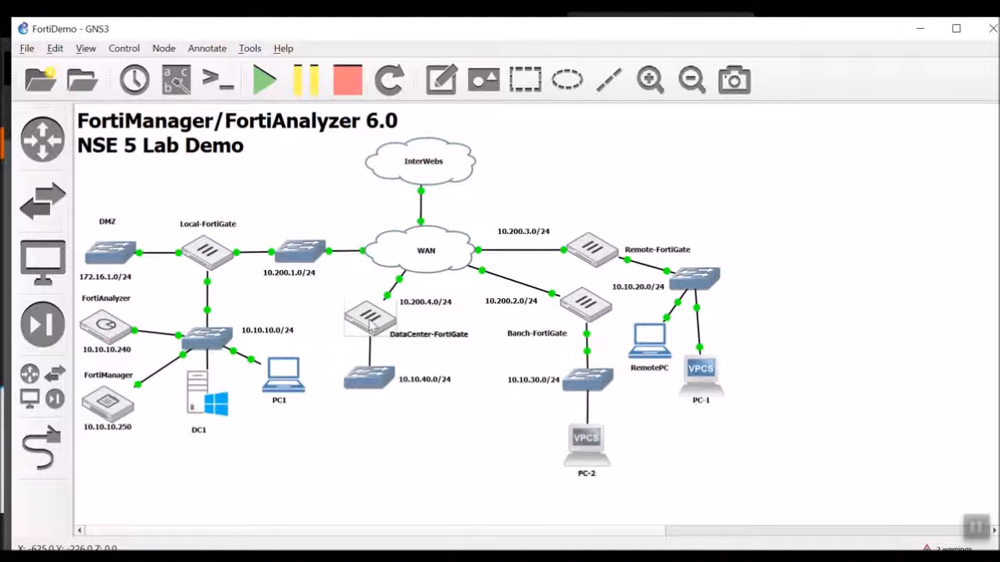
mouse_move(363, 328)
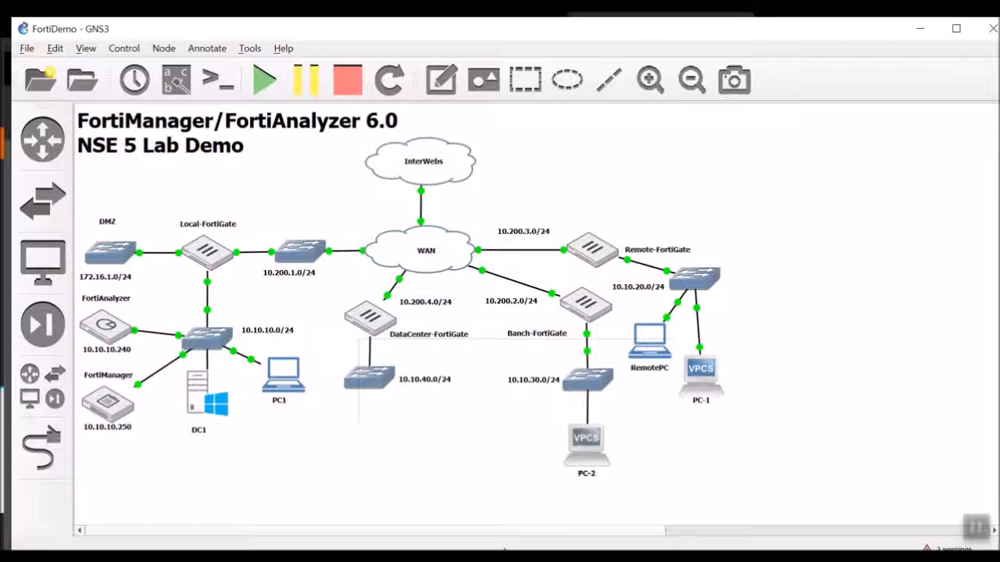
key(super)
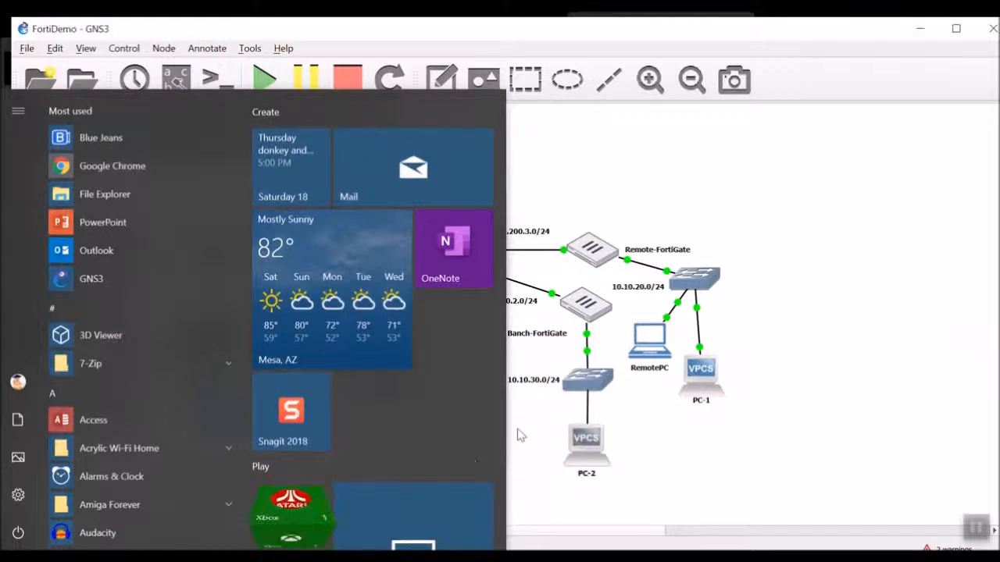
click(523, 433)
key(alt+Tab)
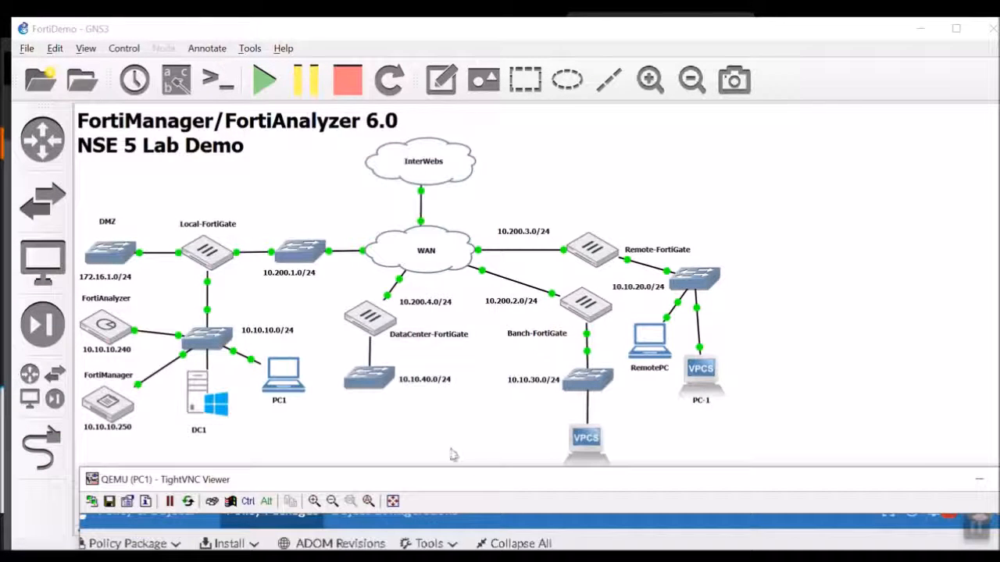
- Fit the FortiManager viewer to the screen, then open Device Manager's Add Device form
click(454, 528)
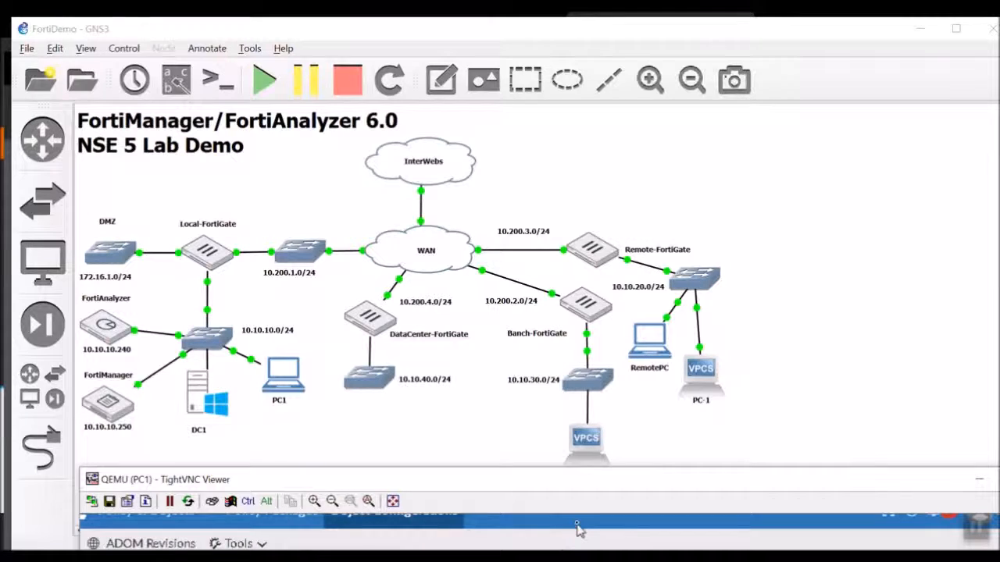
drag(560, 478, 491, 17)
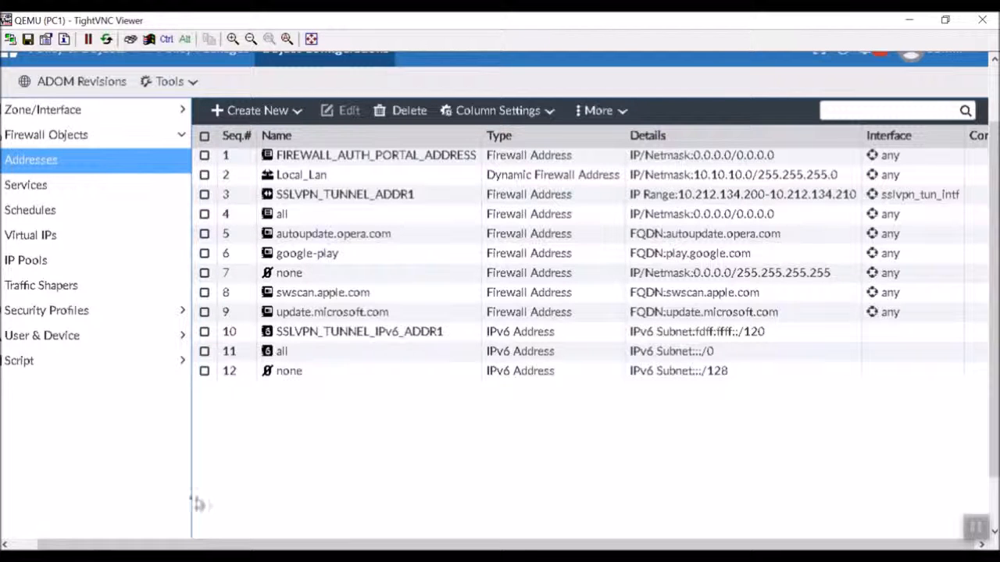
drag(98, 544, 58, 524)
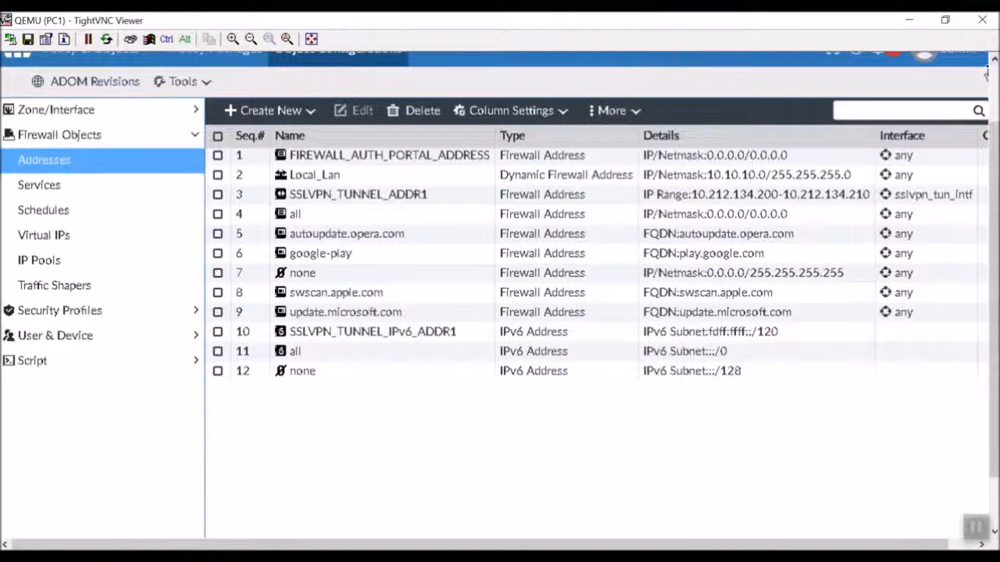
drag(993, 150, 989, 79)
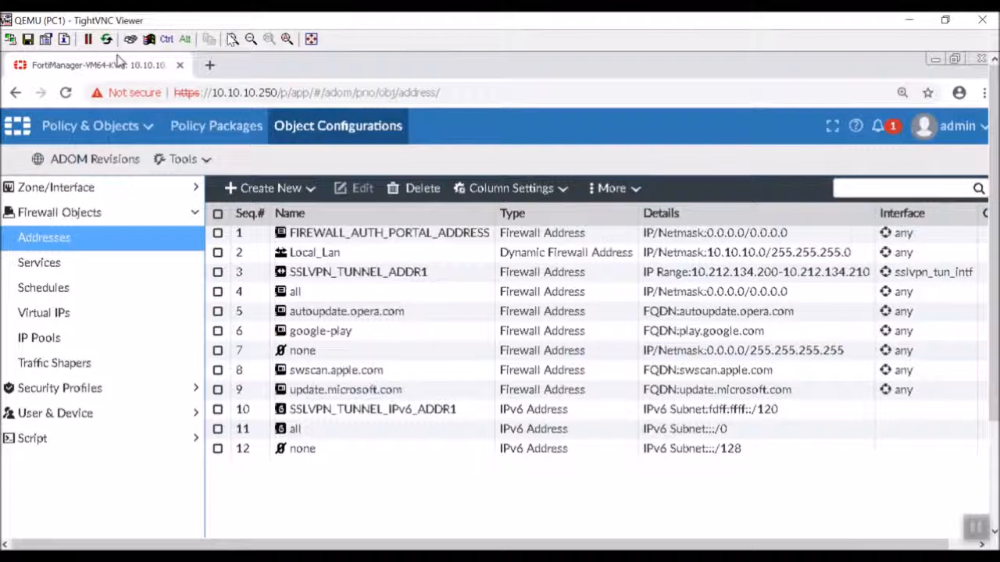
click(251, 38)
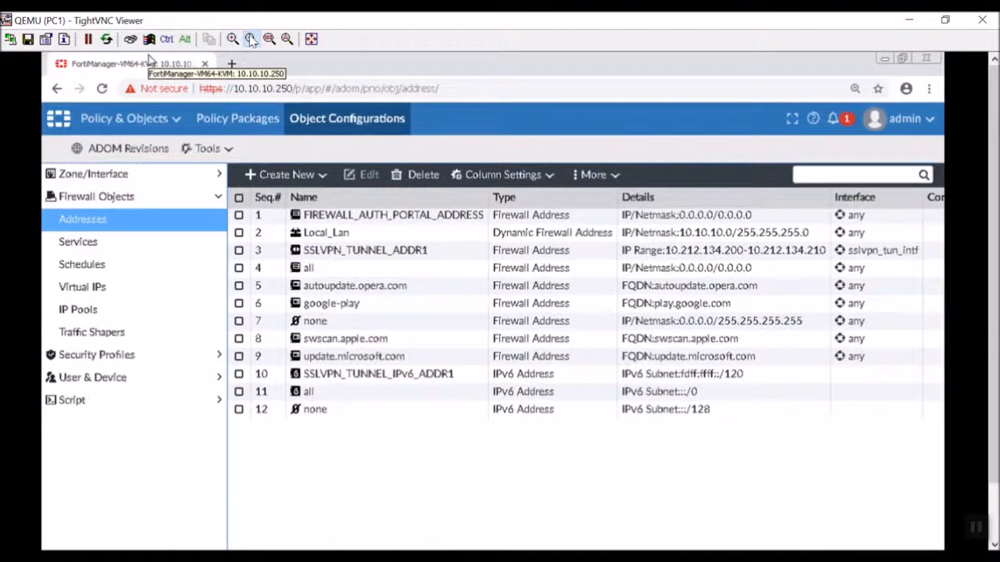
click(169, 117)
click(158, 161)
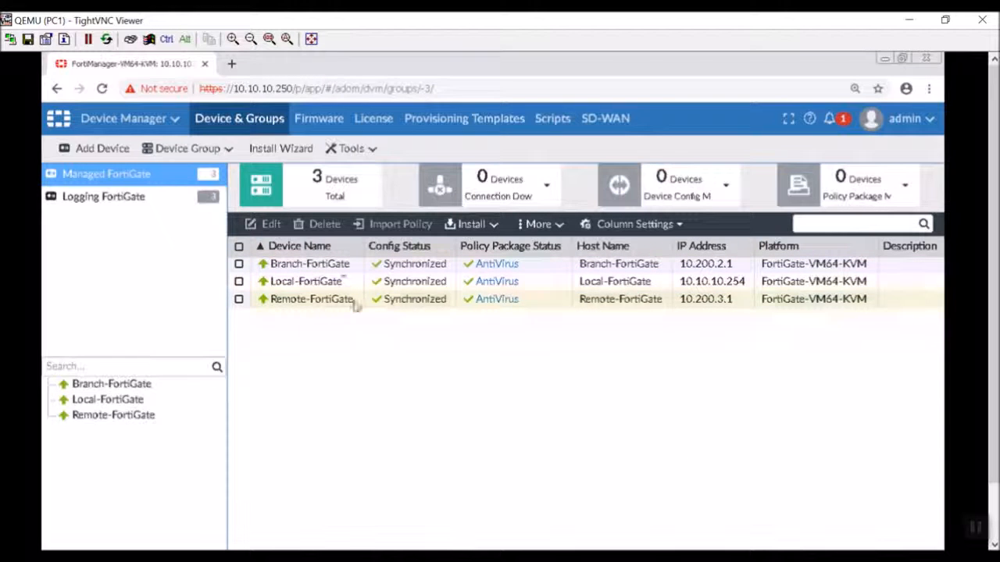
click(104, 150)
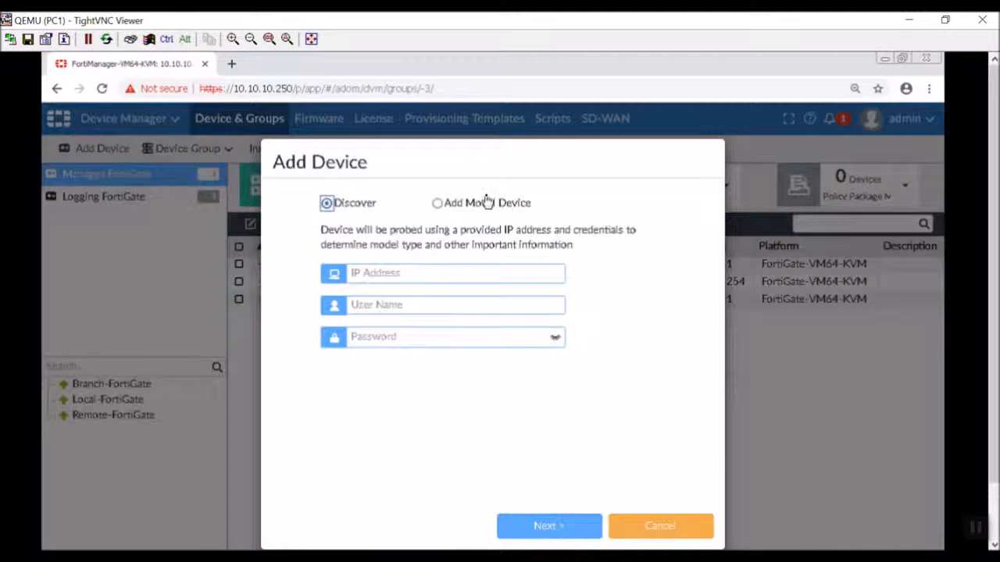
- Discover the FortiGate at 10.200.4.1 using the admin login
click(449, 274)
text(10.200.)
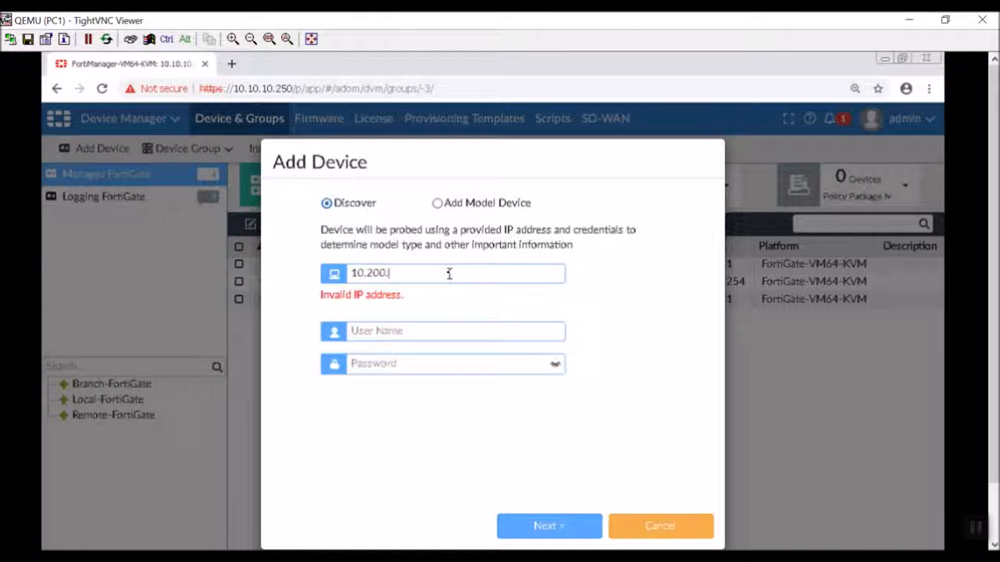
text(4.1)
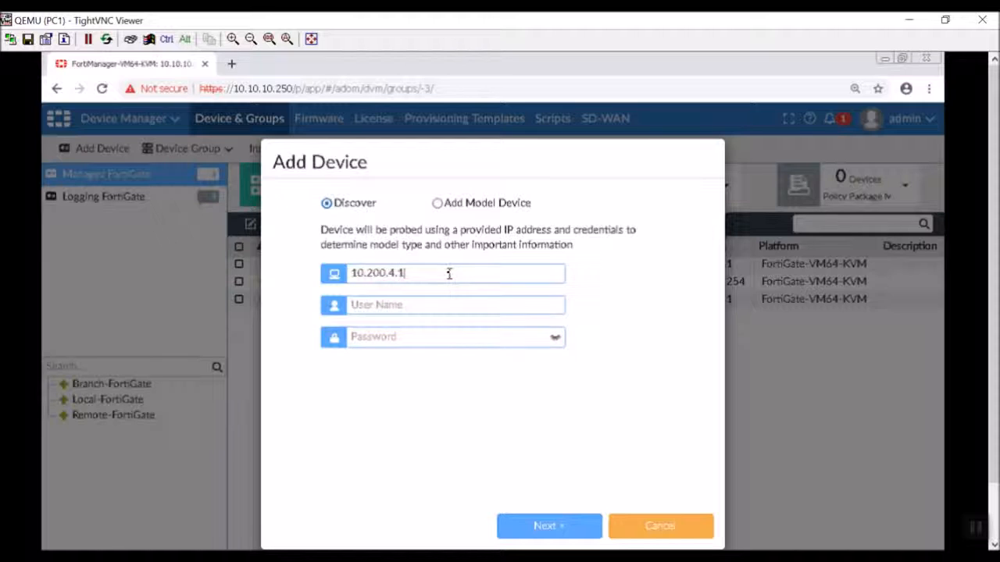
text(admin)
click(541, 527)
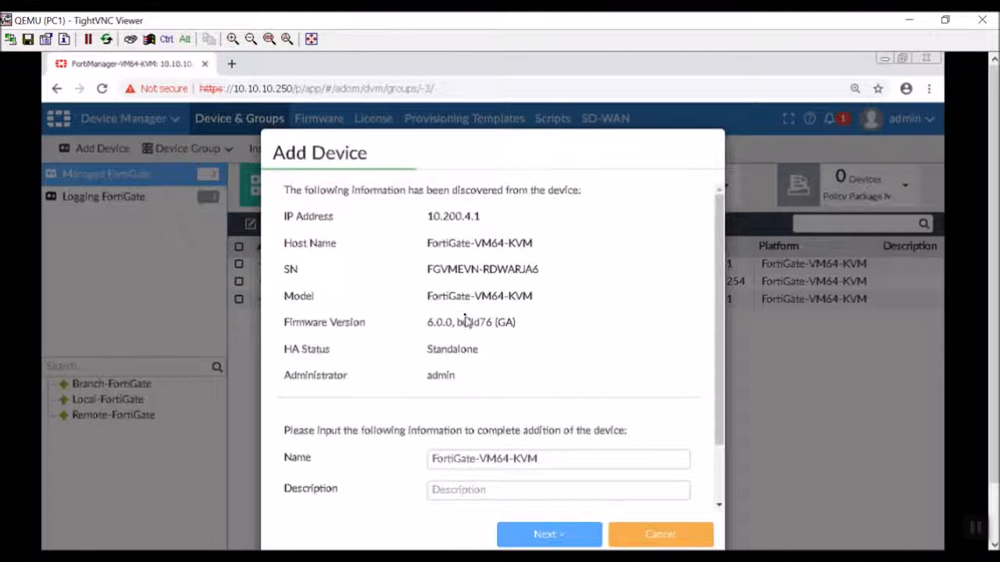
- Name the device Datacenter-FortiGate, assign the DNS_Changes system template, and add it
scroll(466, 319, down, 1)
click(540, 385)
drag(541, 384, 365, 384)
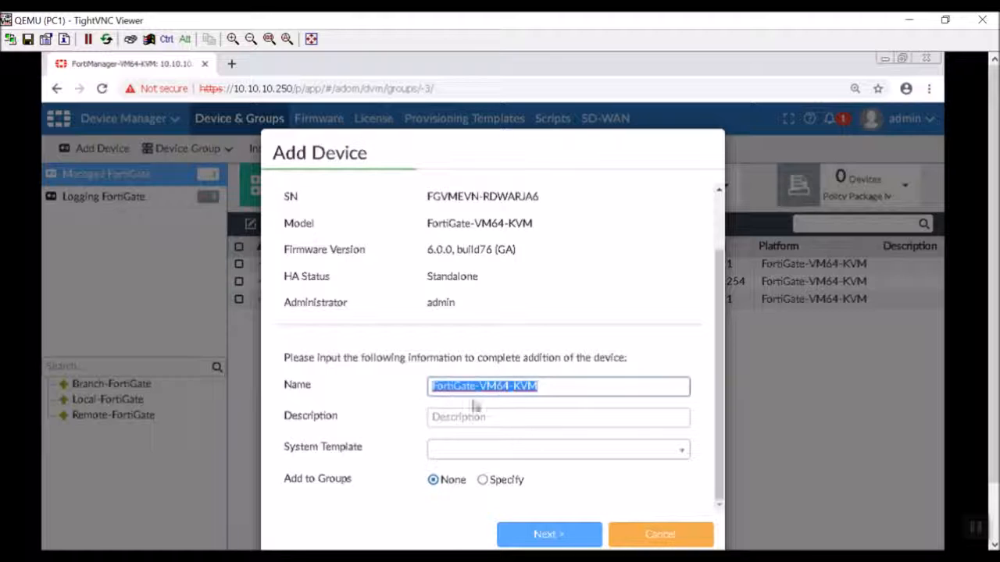
text(Datacenter-)
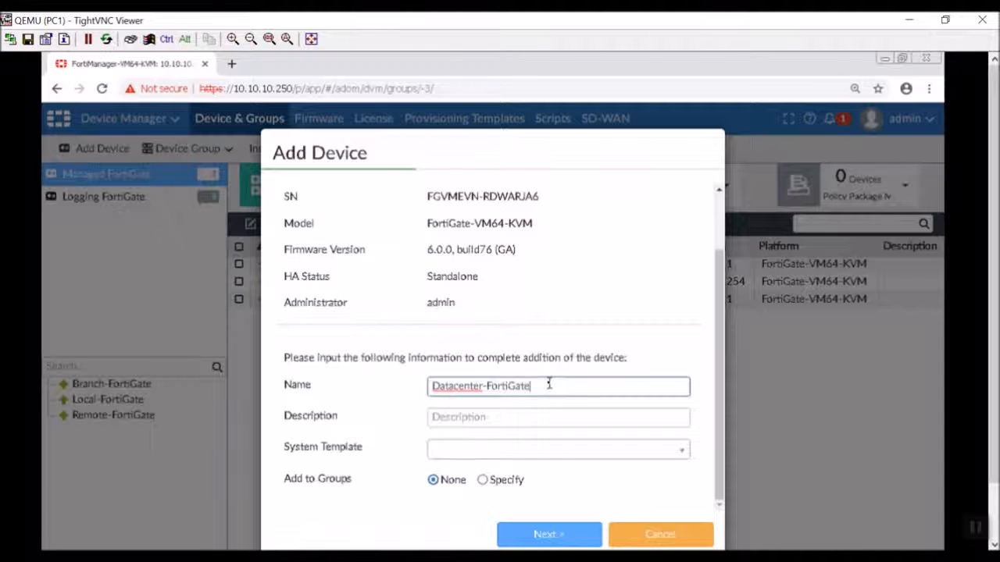
key(Tab)
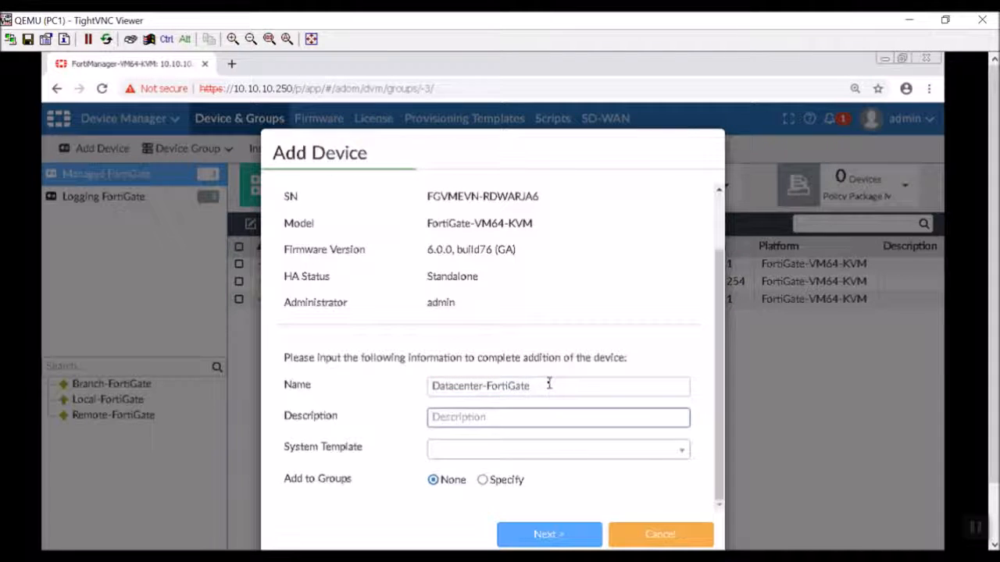
key(Tab)
key(Down)
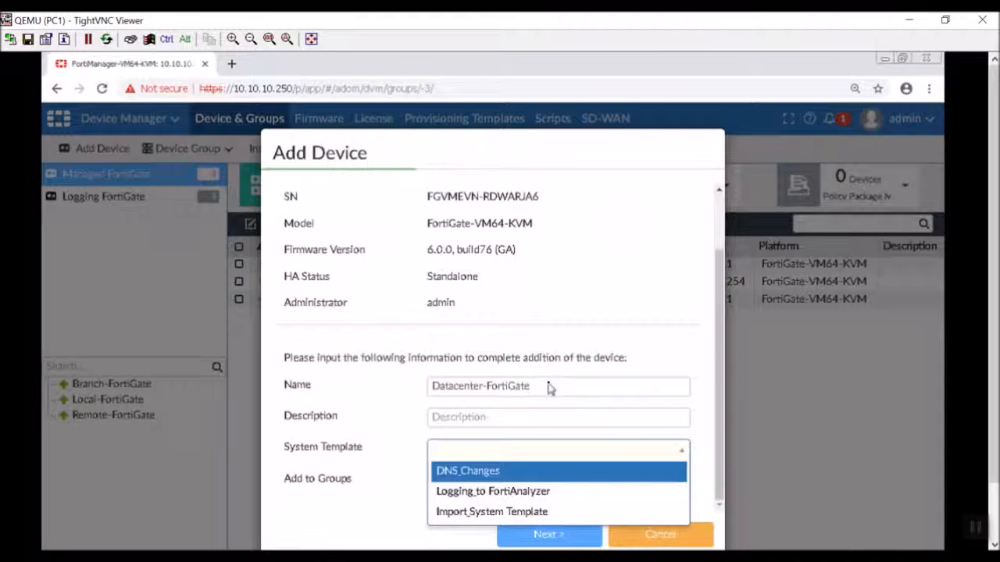
click(558, 478)
click(536, 534)
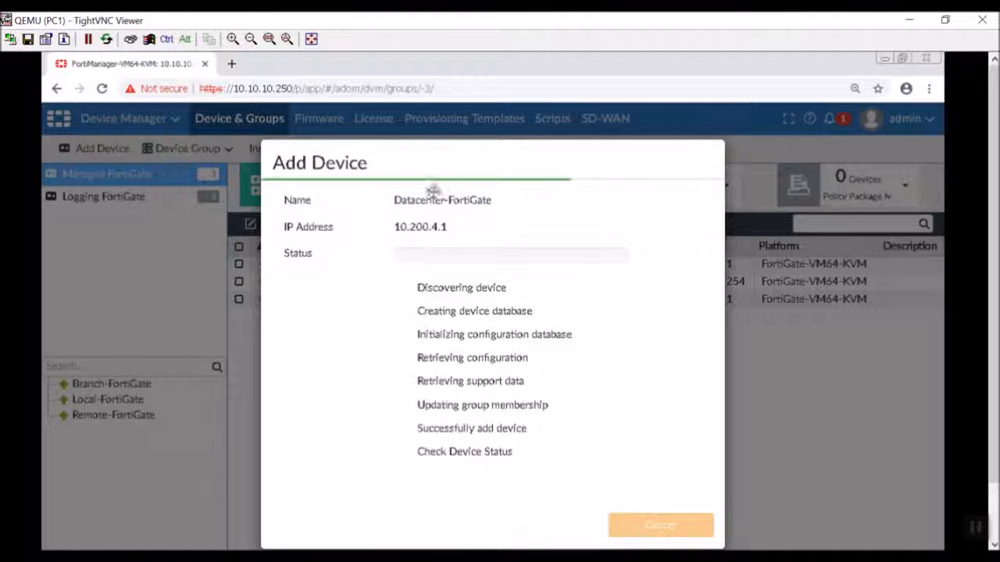
- Import Datacenter-FortiGate's policies now and finish the Import Device dialog
drag(446, 154, 457, 137)
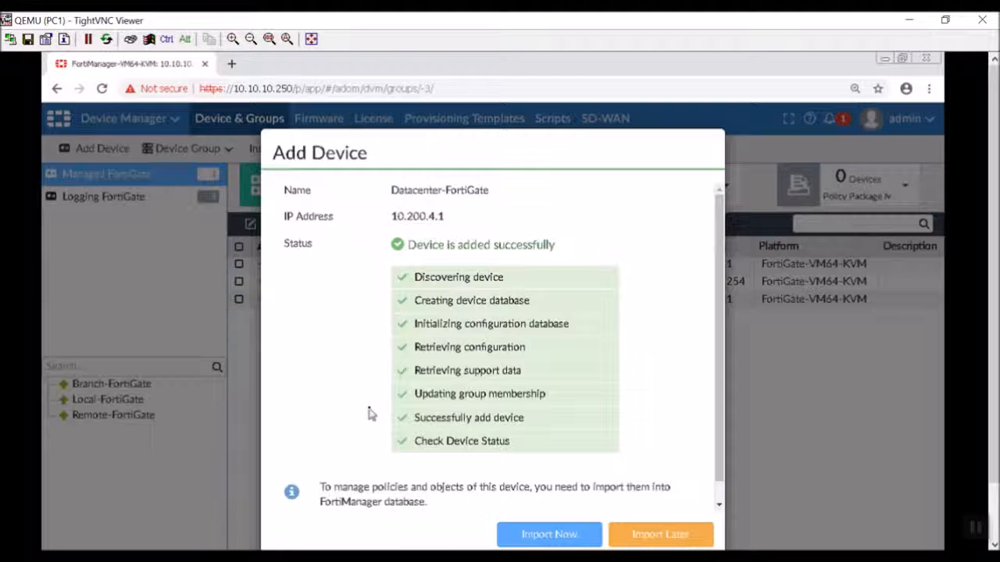
scroll(371, 414, down, 1)
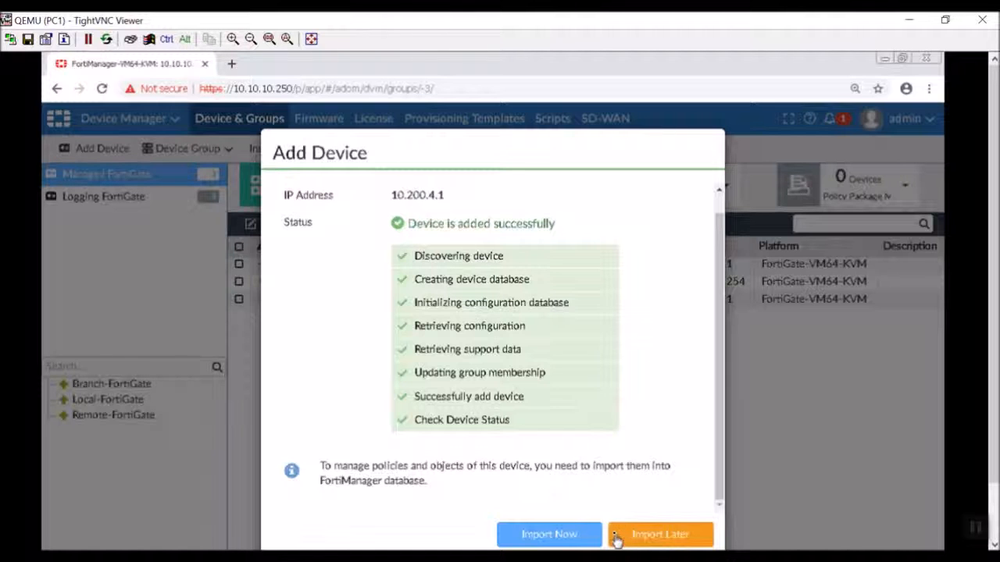
click(568, 537)
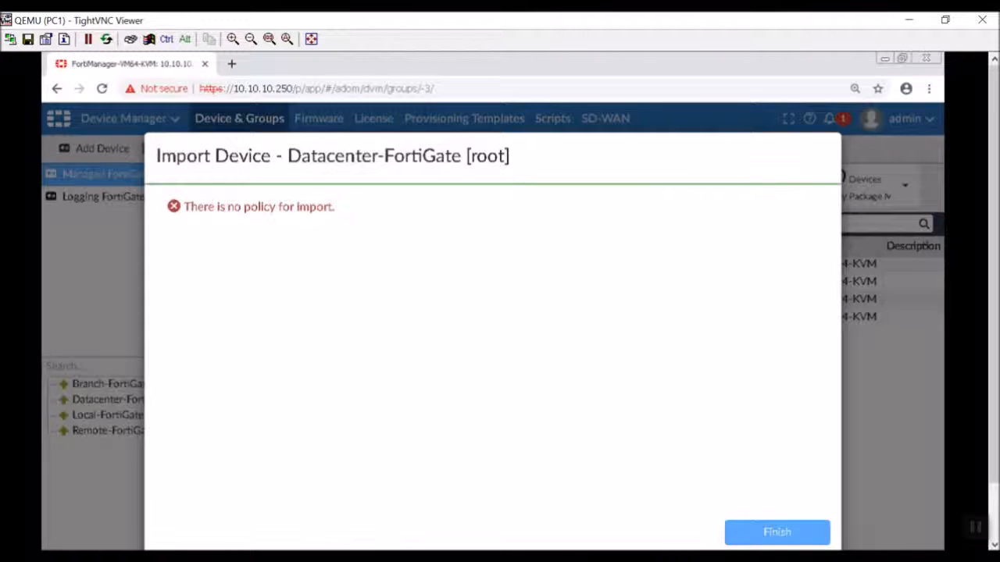
click(801, 534)
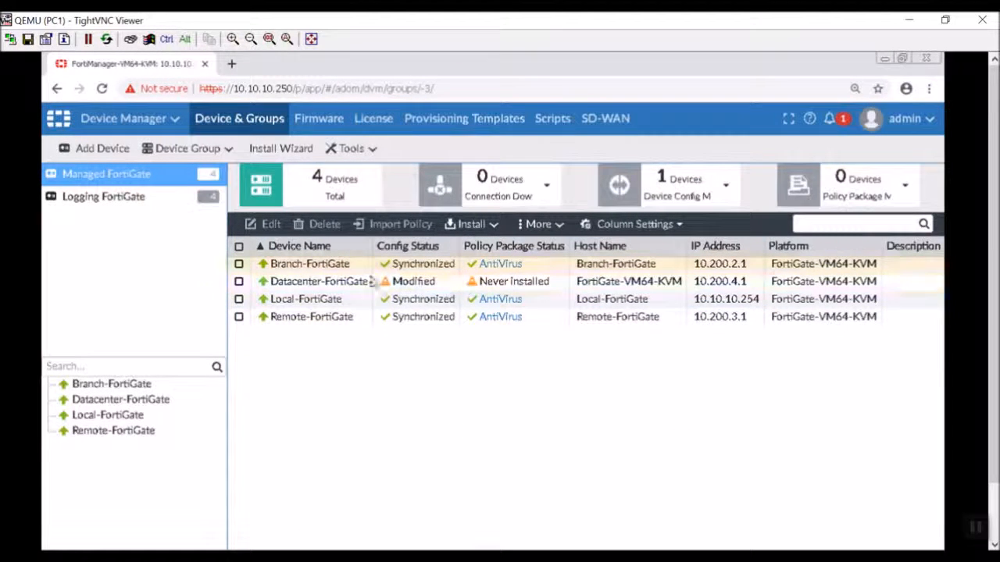
- Start an Install Config on Datacenter-FortiGate and confirm it
click(434, 286)
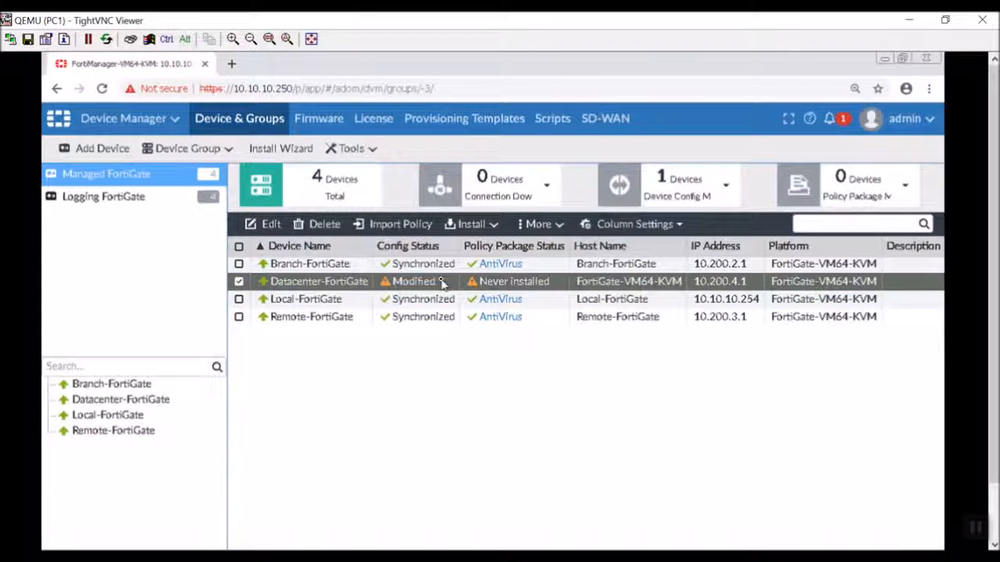
right_click(442, 285)
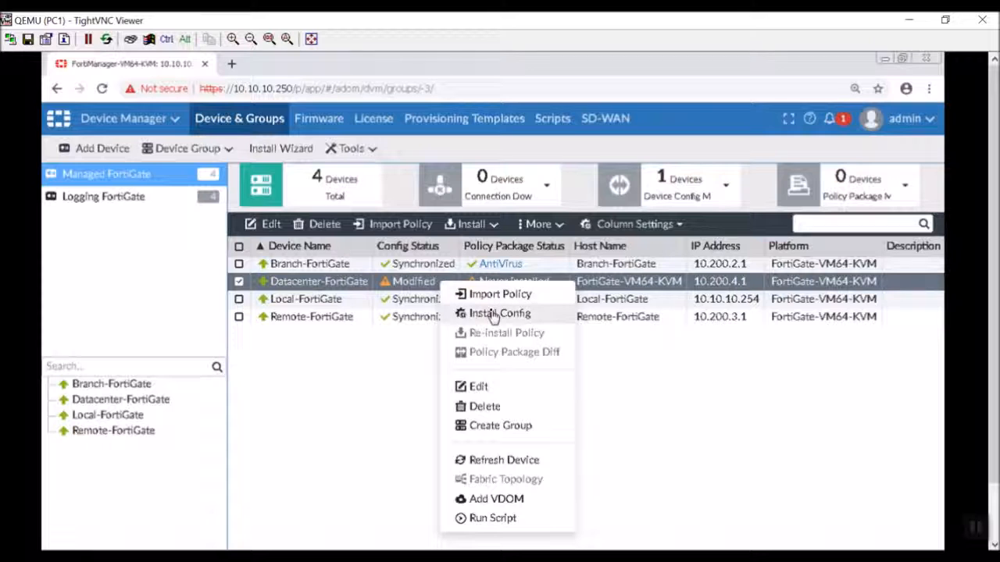
click(492, 314)
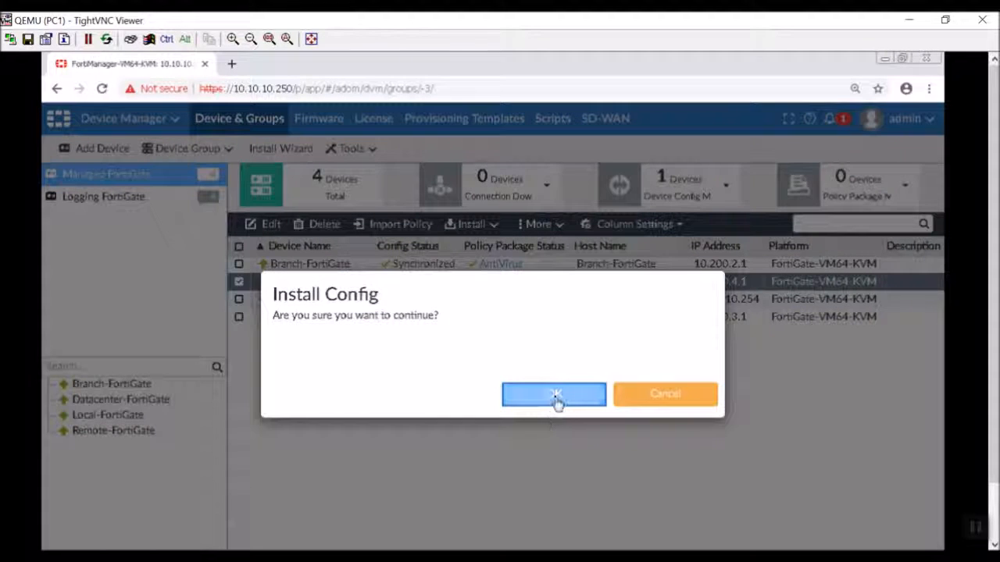
click(553, 396)
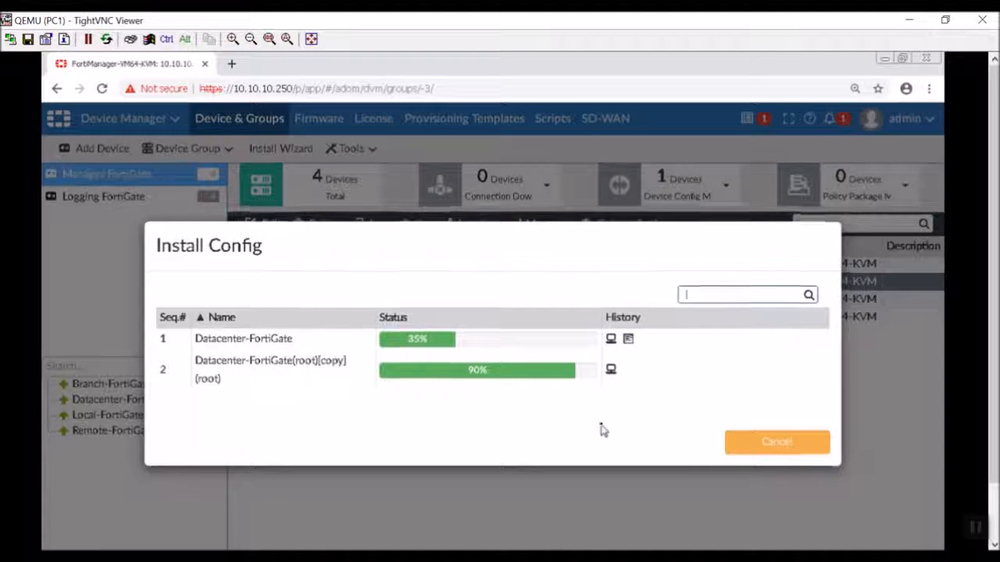
- Check the install log several times while the configuration install runs
click(629, 340)
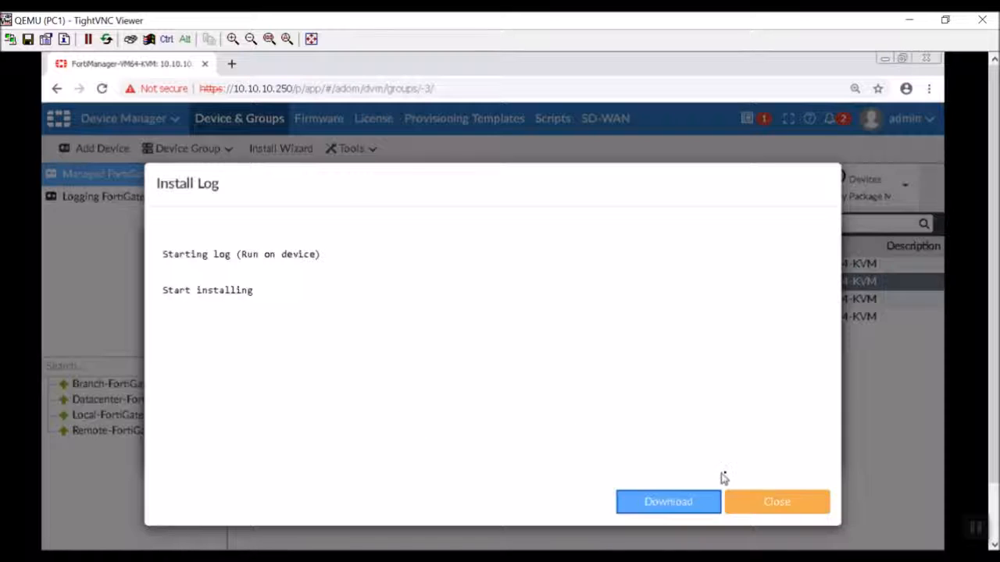
click(758, 506)
click(629, 344)
click(752, 504)
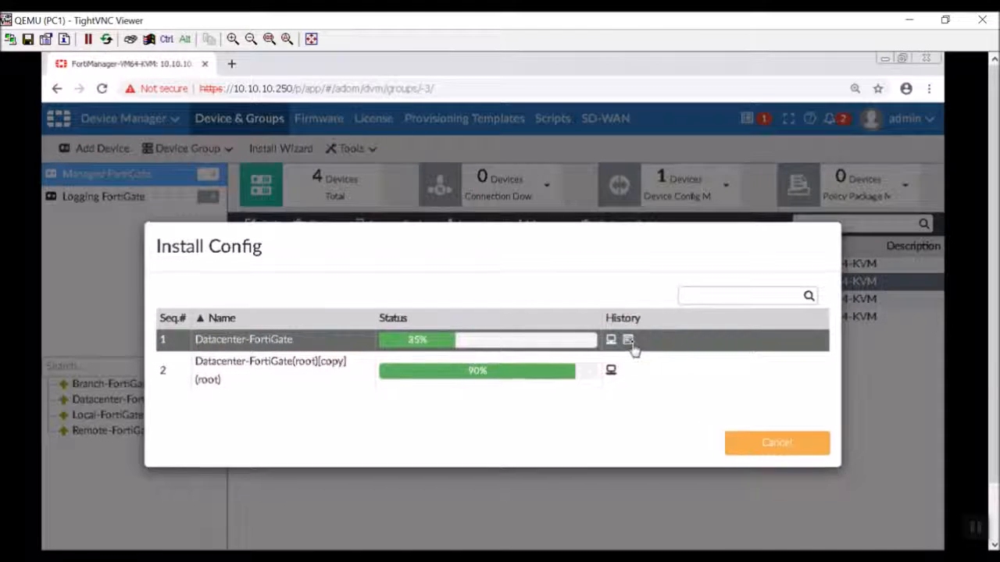
click(629, 342)
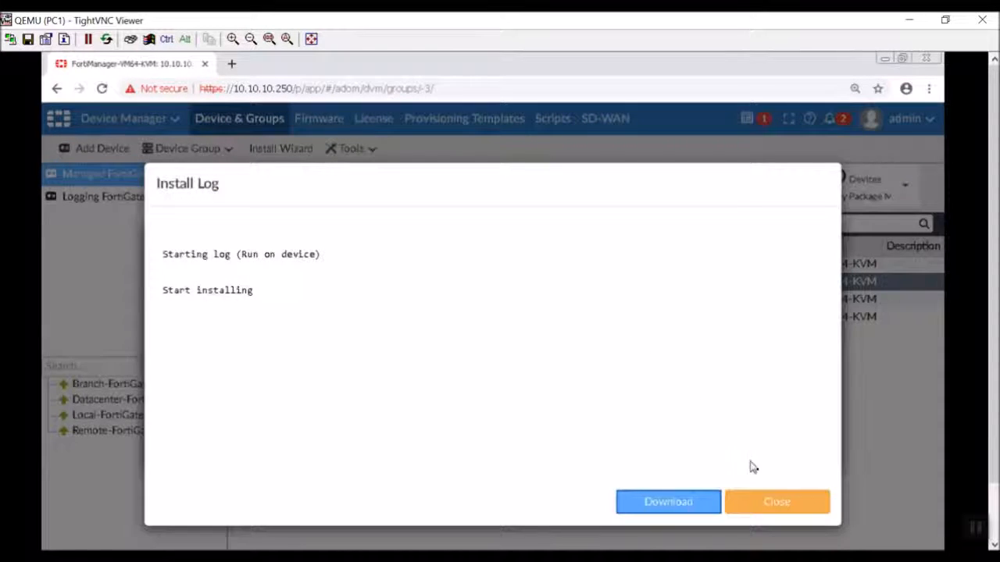
click(765, 498)
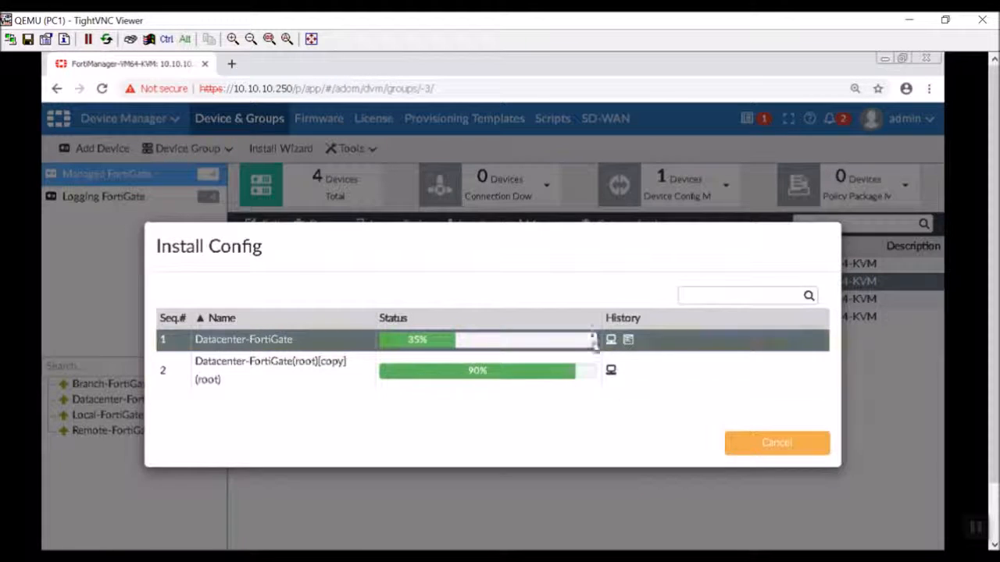
drag(558, 232, 604, 299)
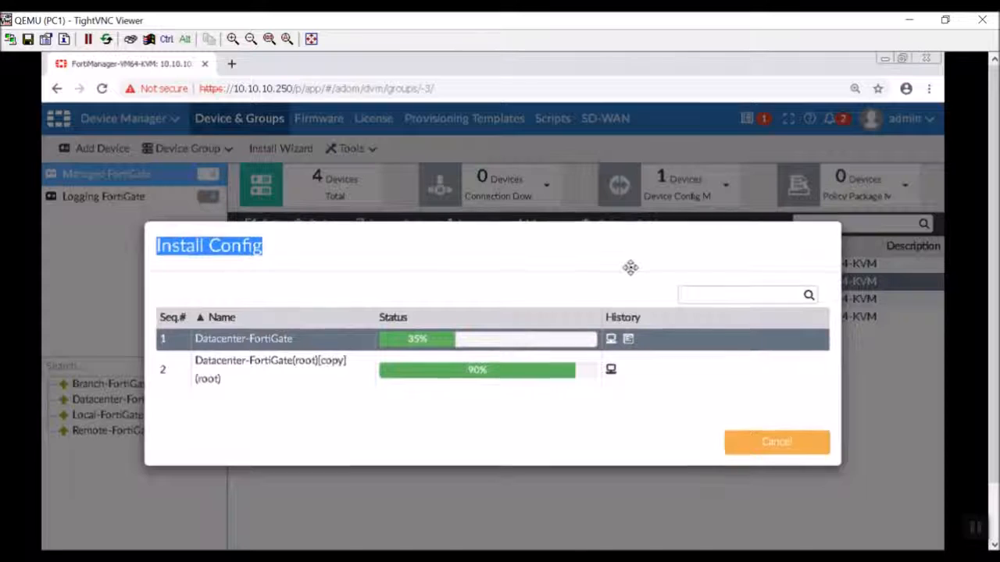
- Review the install log and history, then finish once it reports Installed Successfully
click(995, 446)
drag(993, 441, 986, 364)
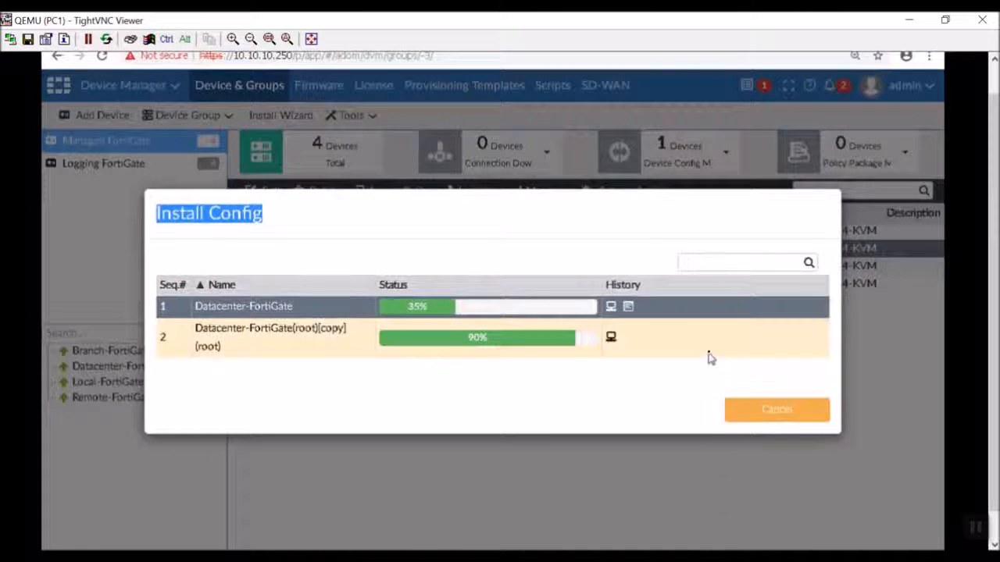
click(621, 373)
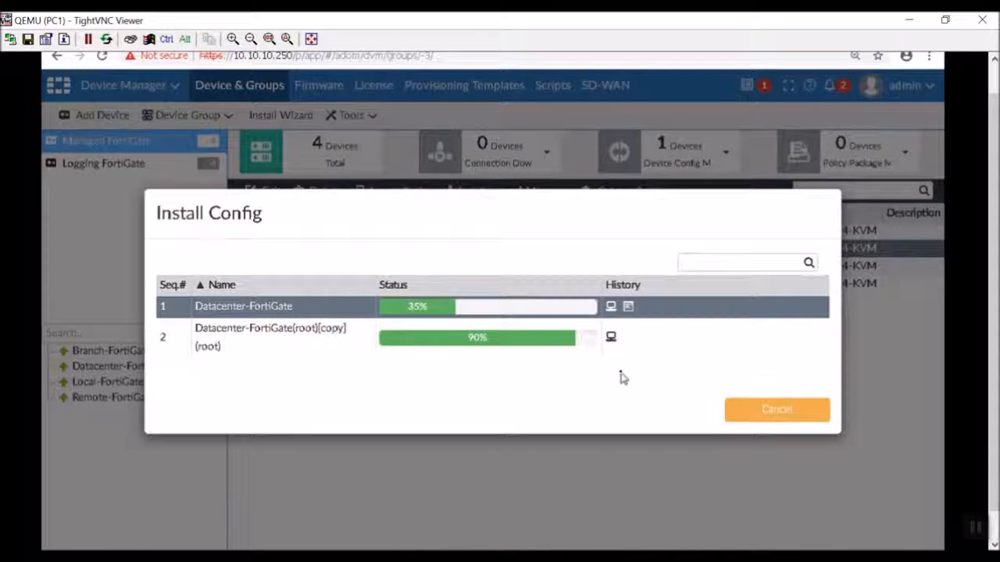
click(628, 308)
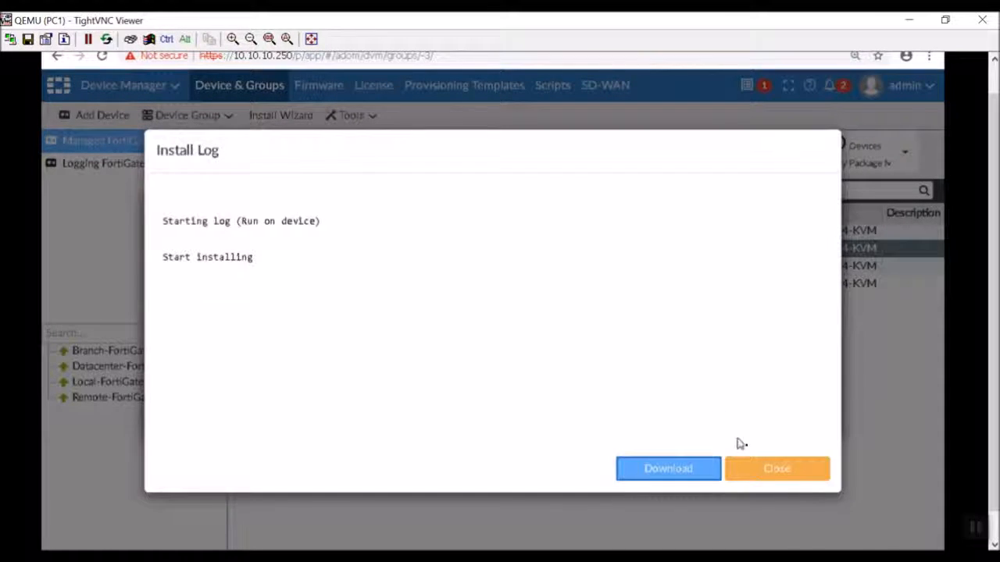
click(771, 471)
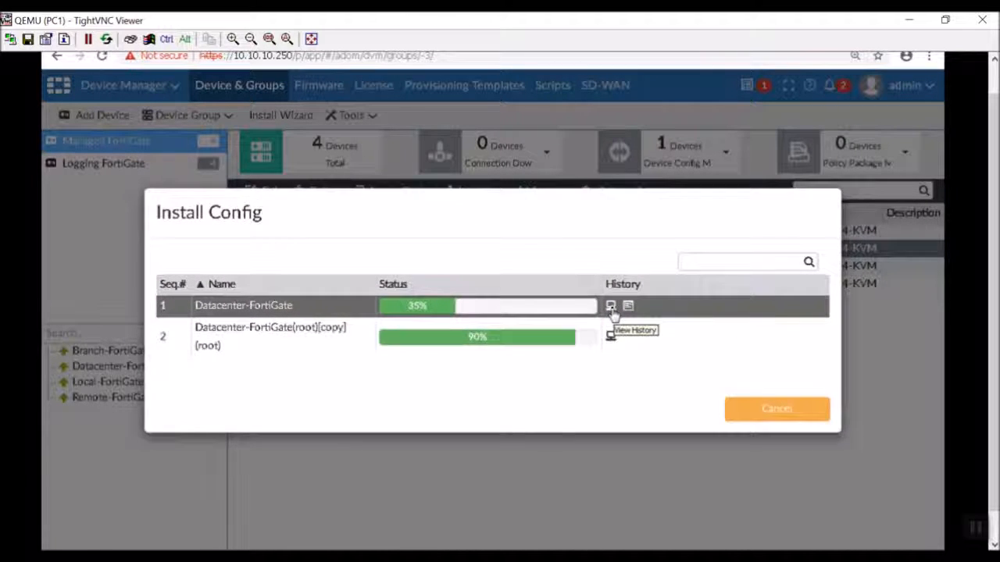
click(611, 309)
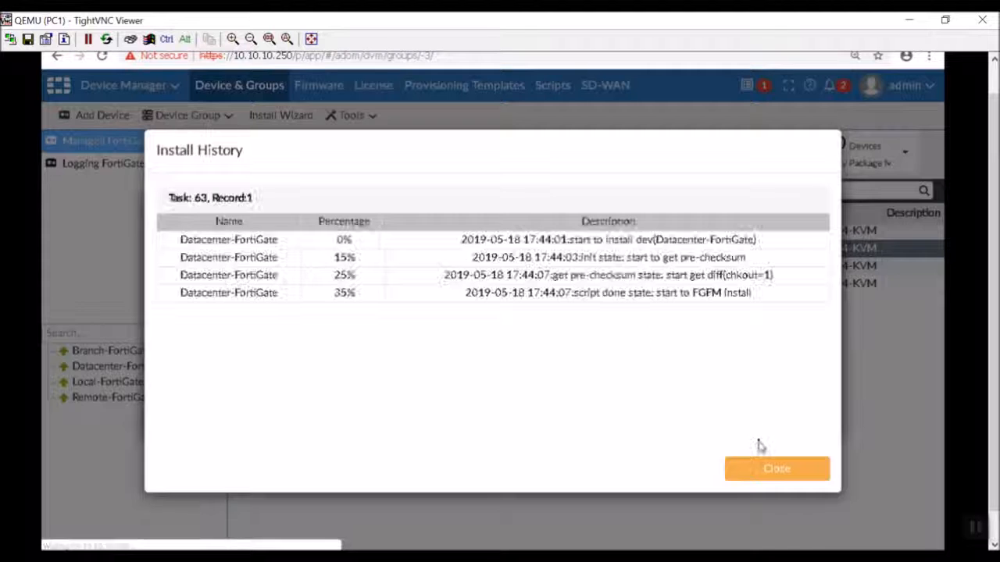
click(765, 473)
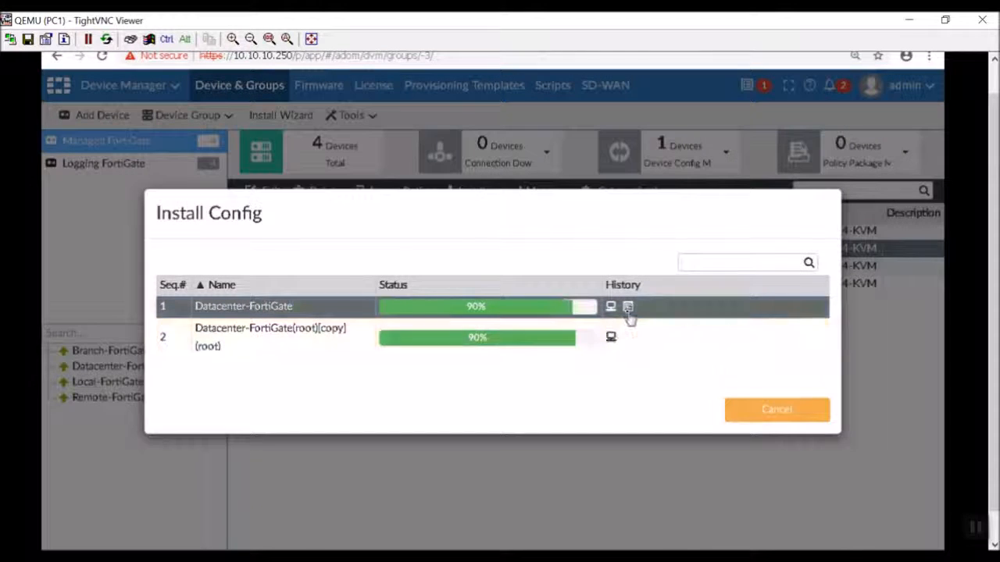
click(628, 308)
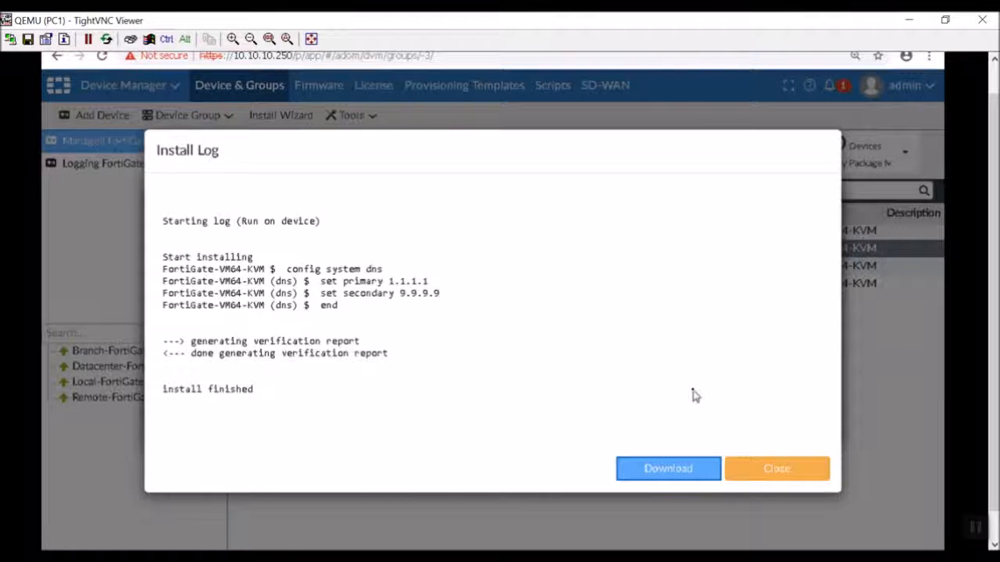
click(738, 468)
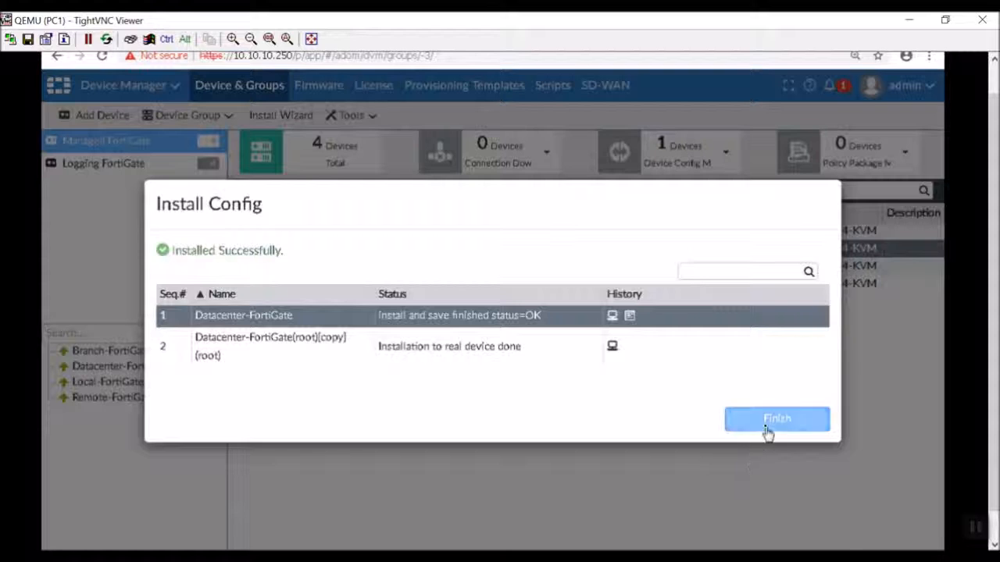
click(768, 432)
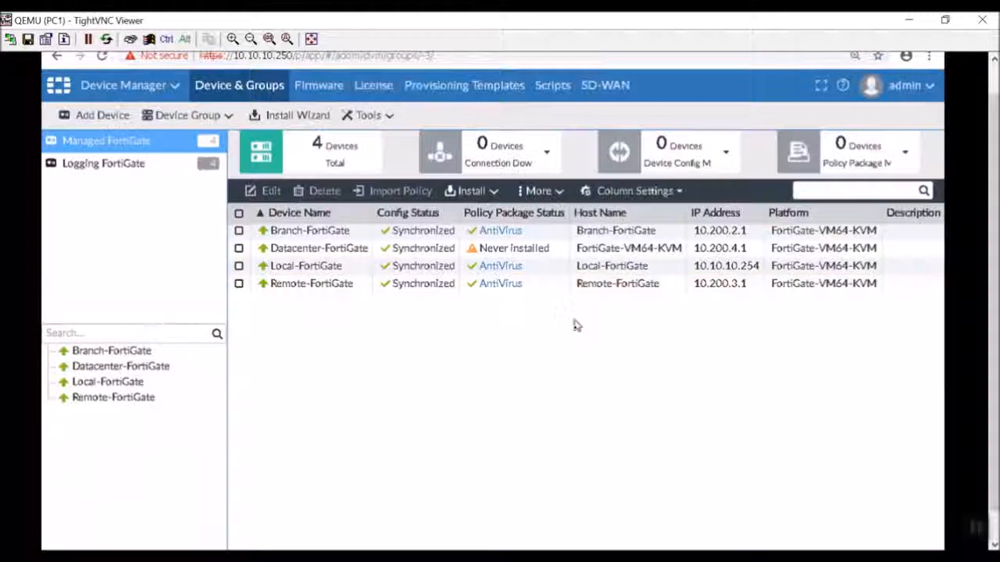
click(139, 163)
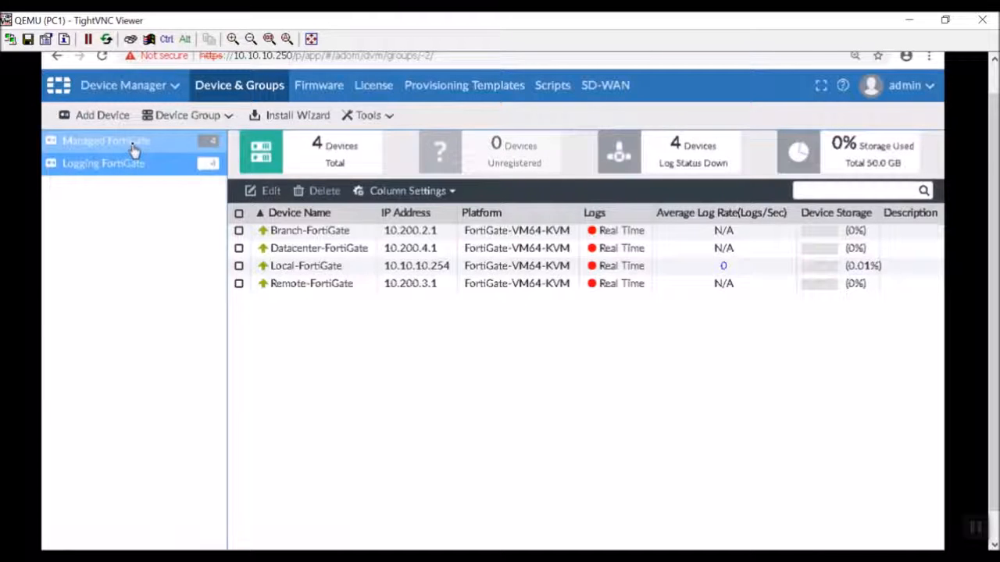
click(134, 146)
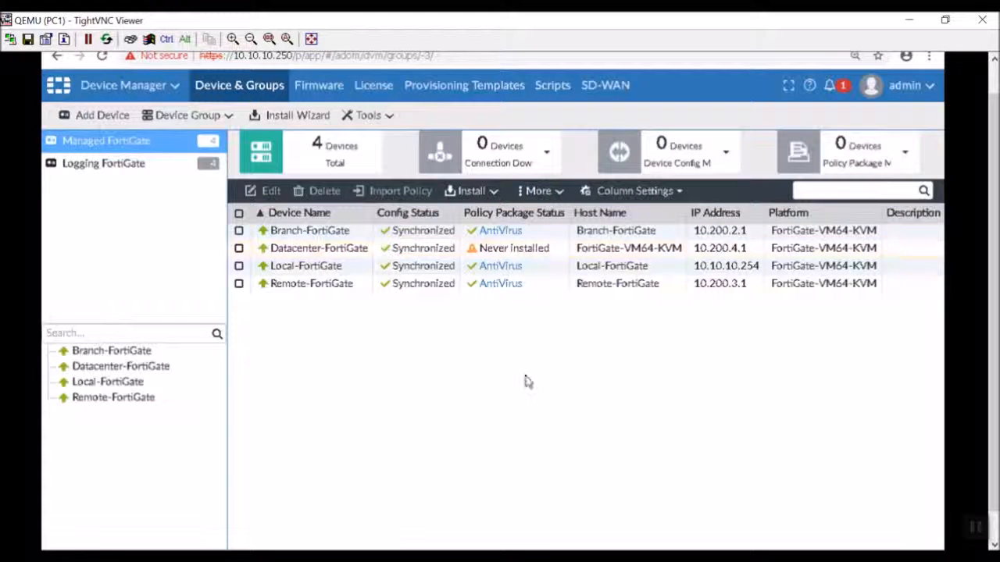
- On the device dashboard, change the host name from FortiGate-VM64-KVM to DataCenter-FortiGate
double_click(623, 248)
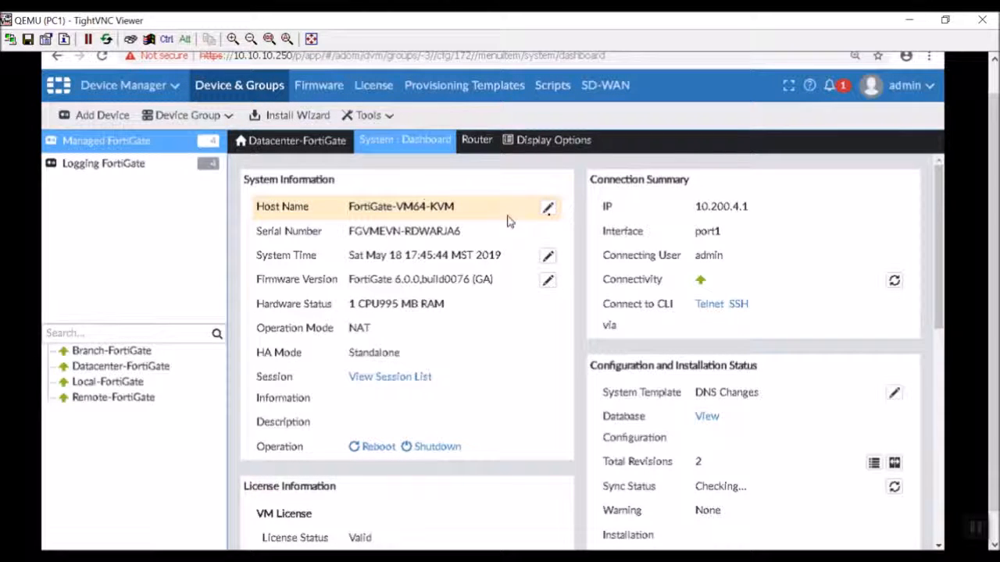
click(548, 208)
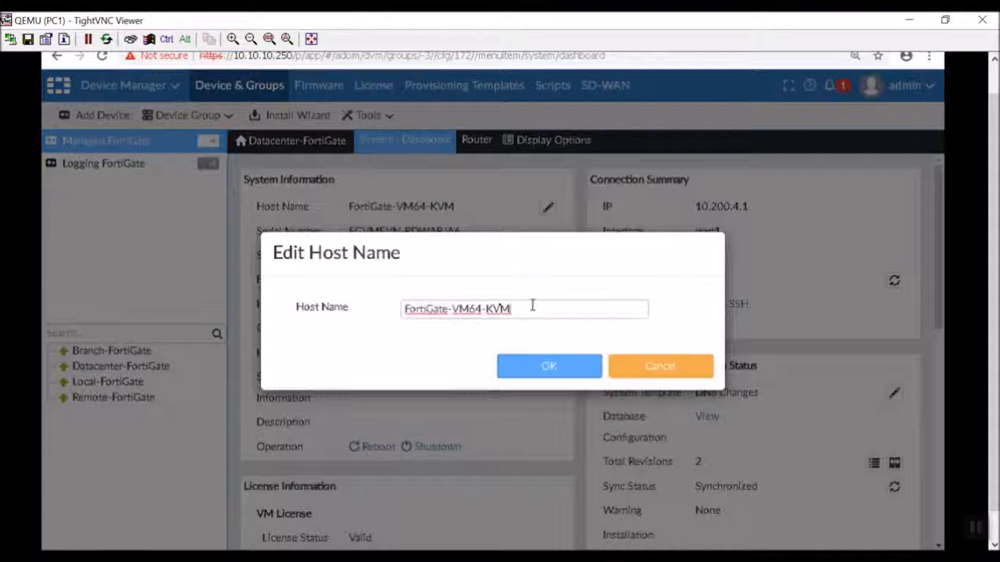
drag(532, 306, 453, 308)
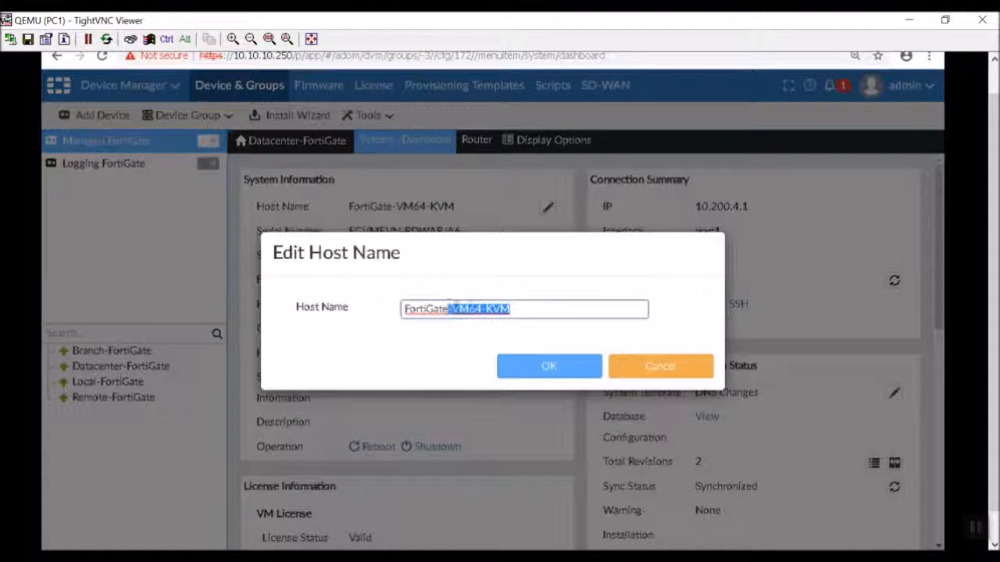
key(BackSpace)
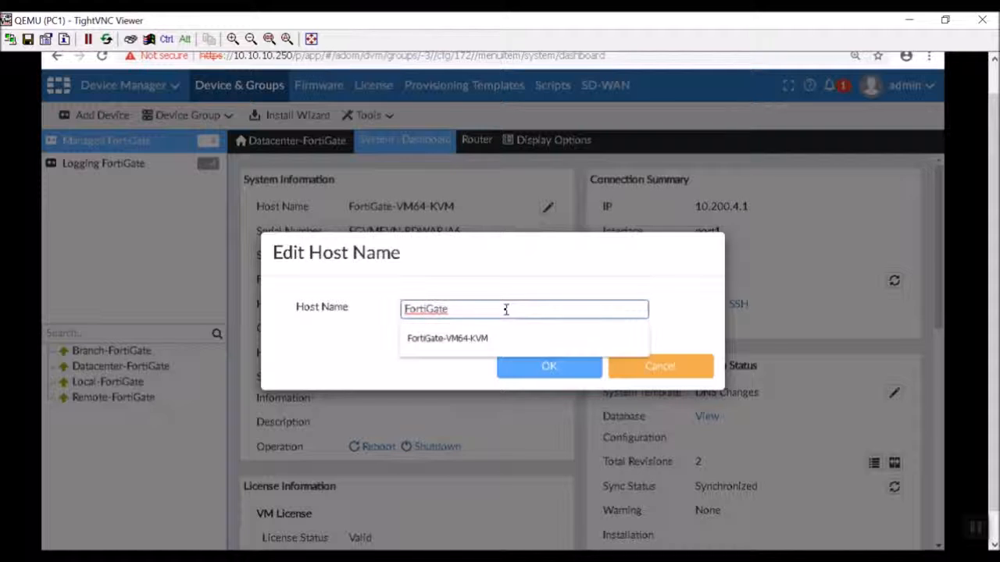
text(Data)
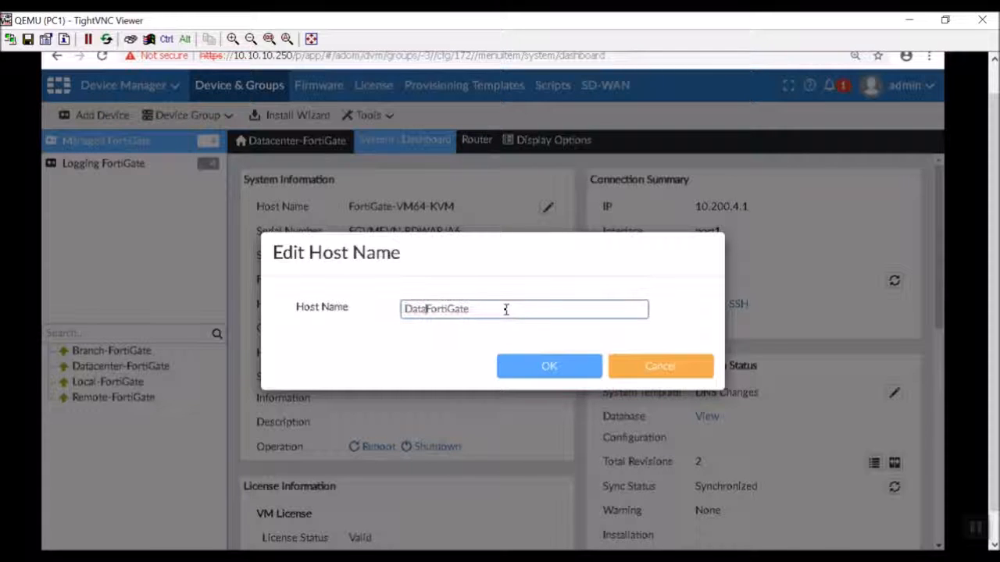
text(Center)
text(-)
key(BackSpace)
text(-)
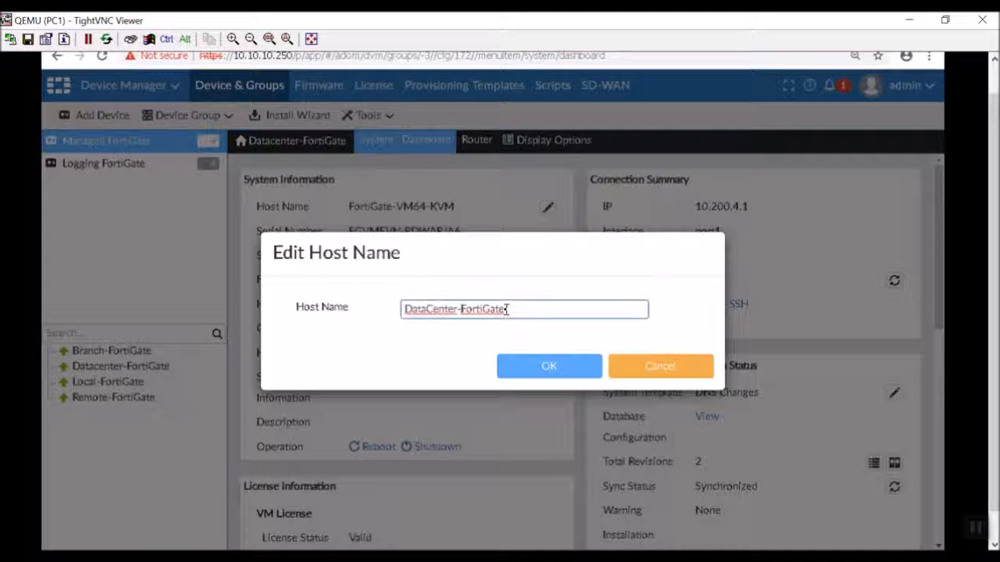
click(560, 370)
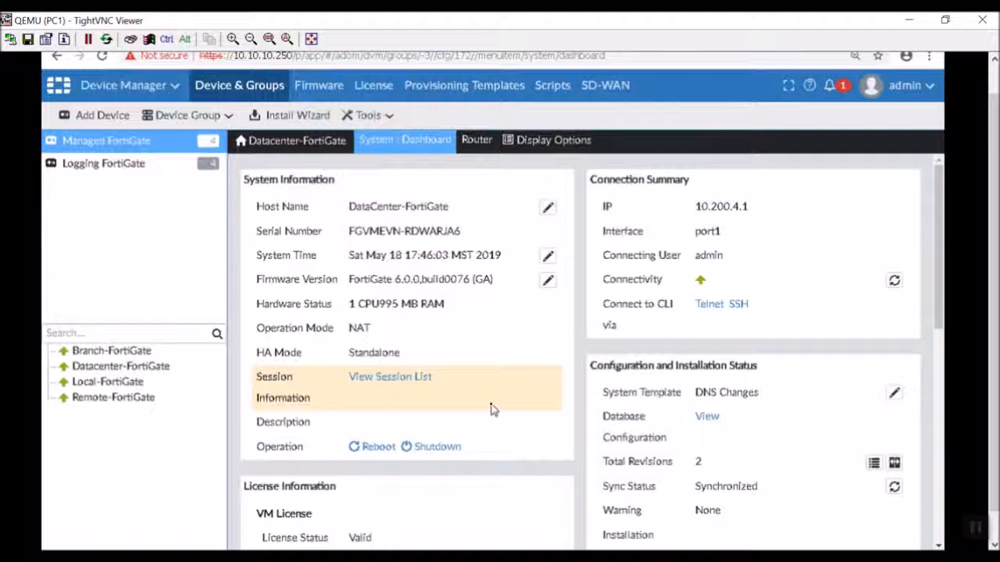
- Check Datacenter-FortiGate's dashboard in Device Manager, then return to the Managed FortiGate list
click(86, 87)
click(134, 164)
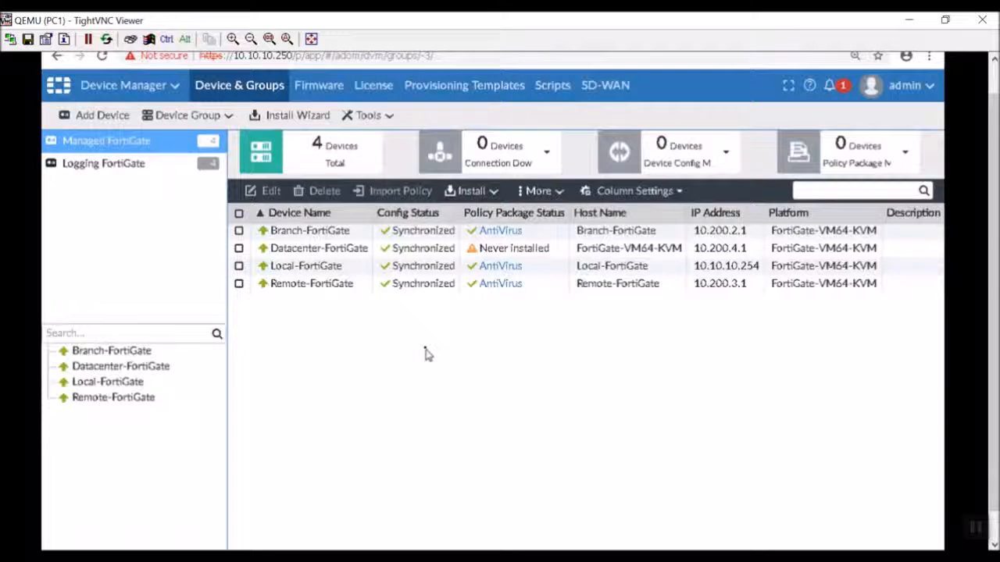
double_click(411, 249)
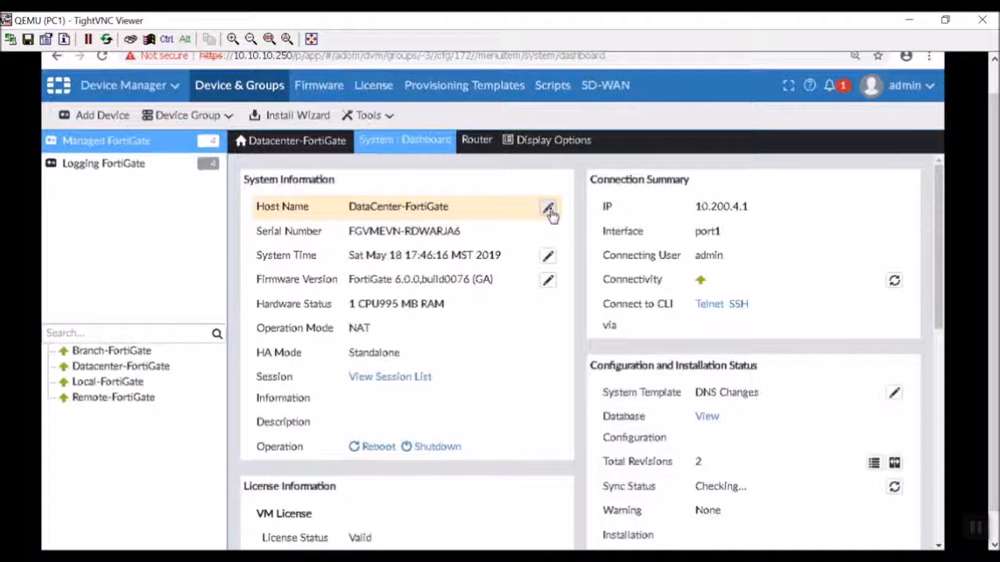
scroll(540, 368, down, 10)
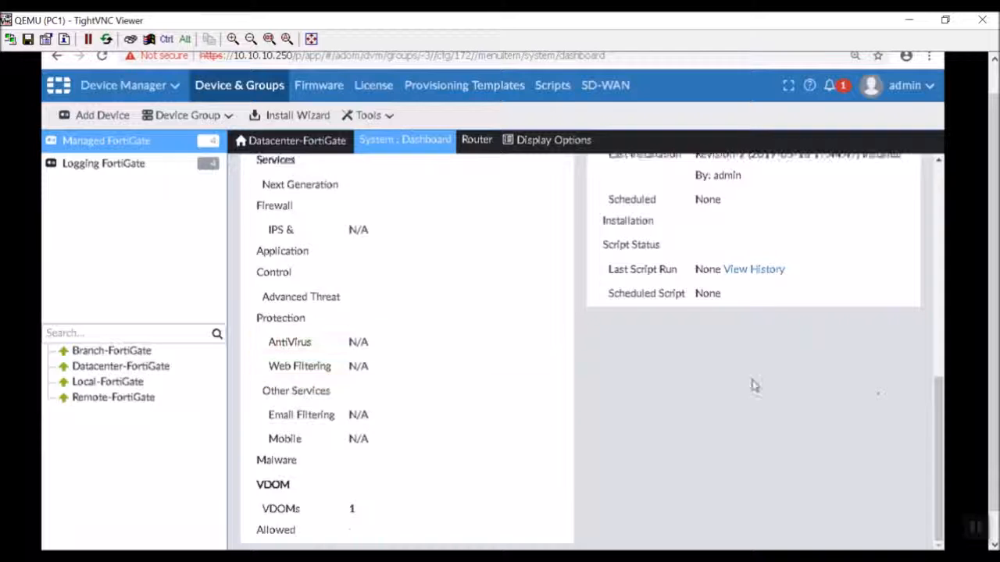
scroll(804, 453, up, 10)
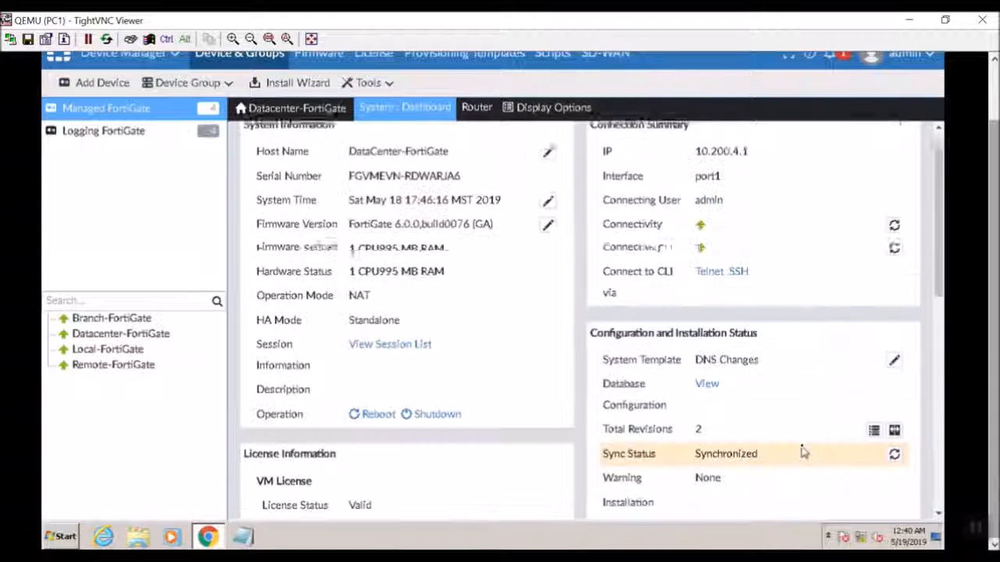
click(108, 115)
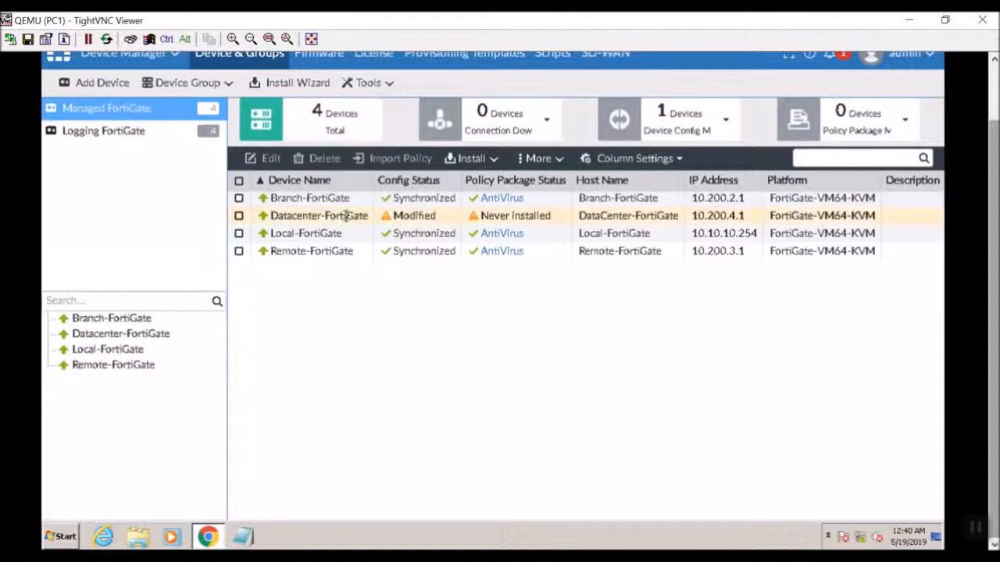
- Install the modified config onto Datacenter-FortiGate, then shrink the TightVNC window
right_click(405, 217)
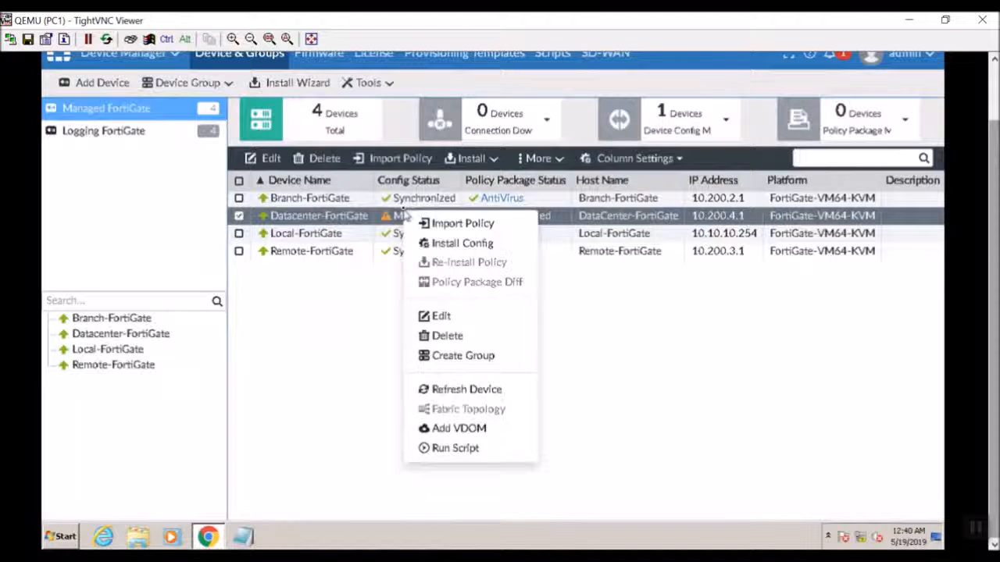
click(669, 292)
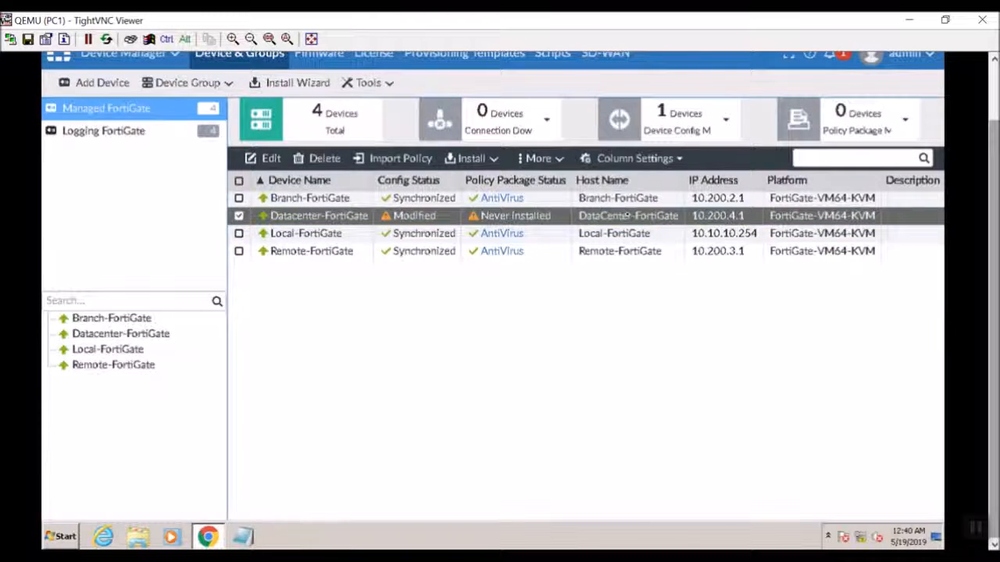
right_click(378, 217)
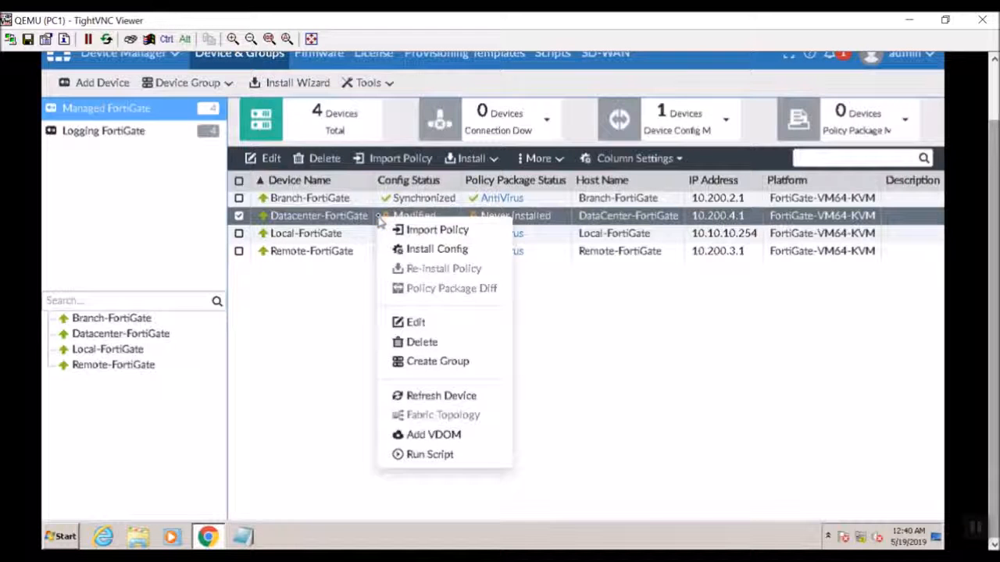
click(411, 250)
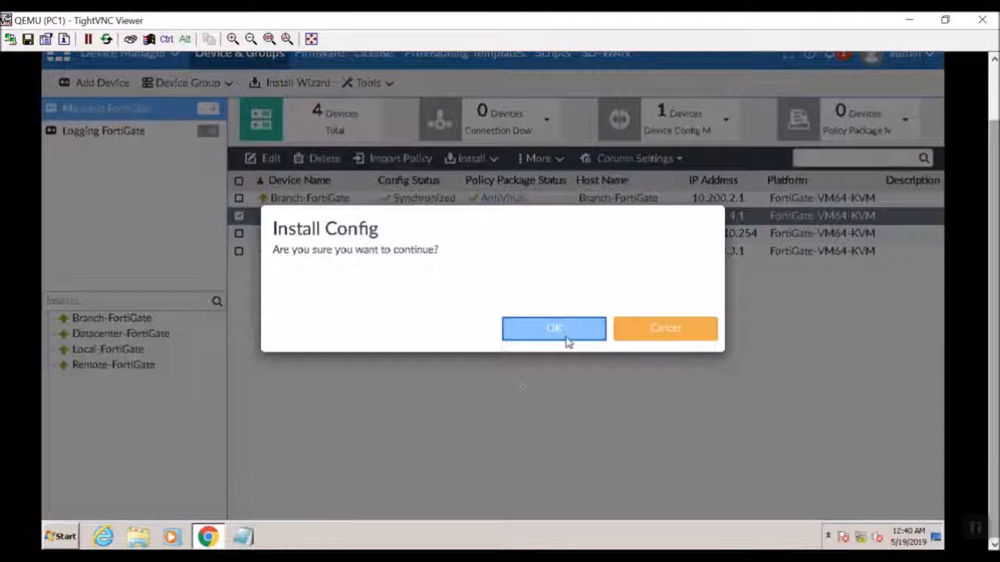
click(568, 340)
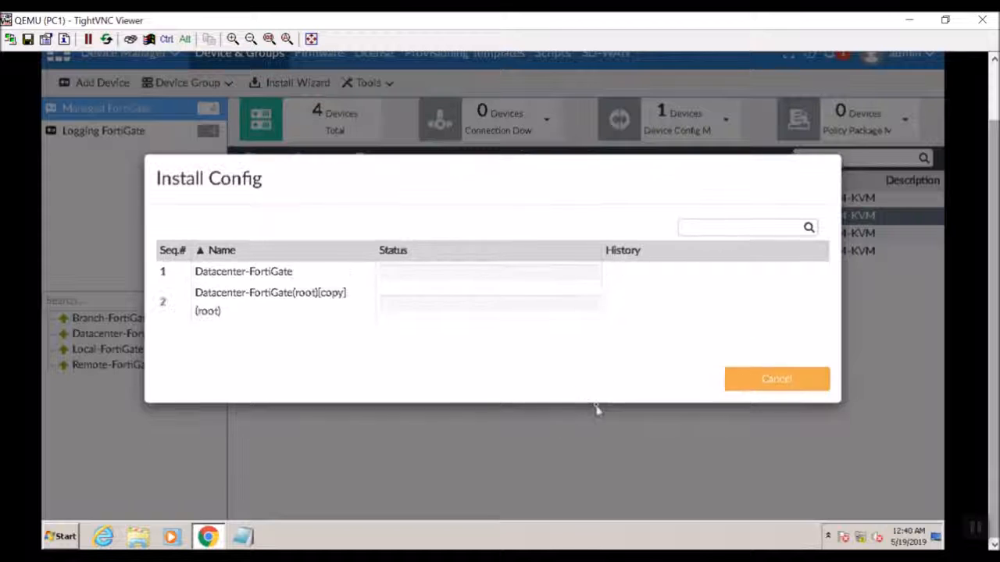
drag(601, 20, 553, 208)
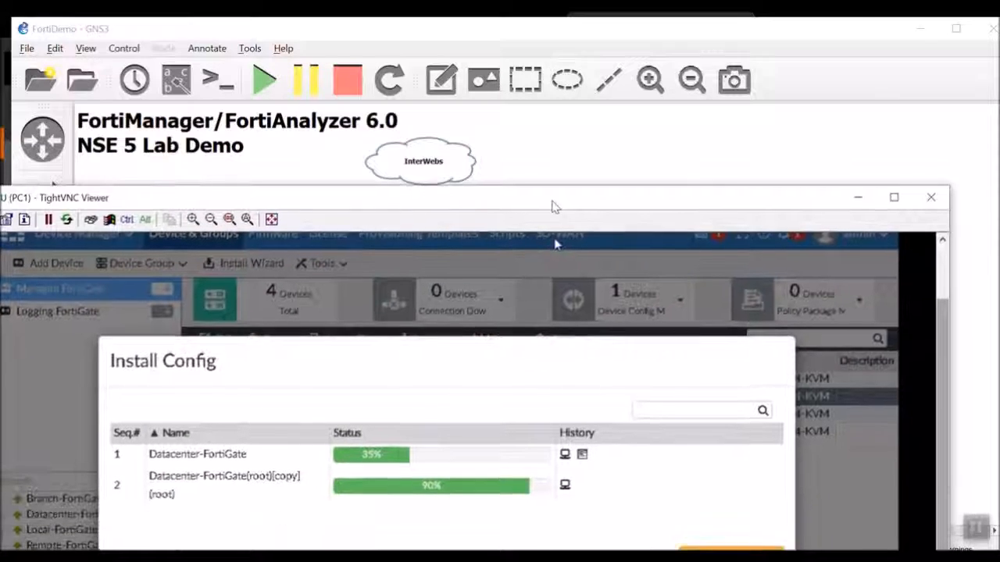
- Minimize the TightVNC Viewer so the GNS3 FortiDemo topology is visible
click(858, 198)
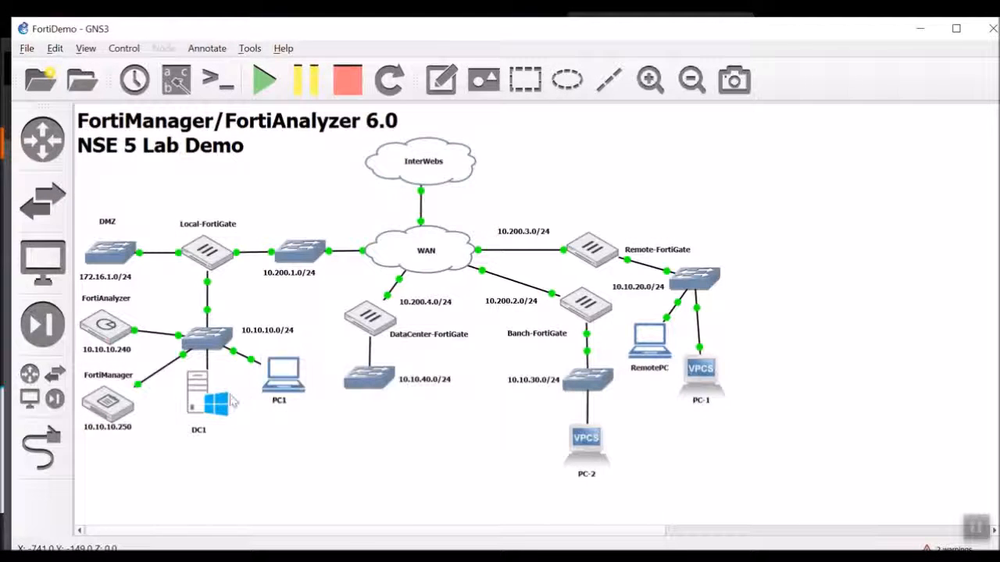